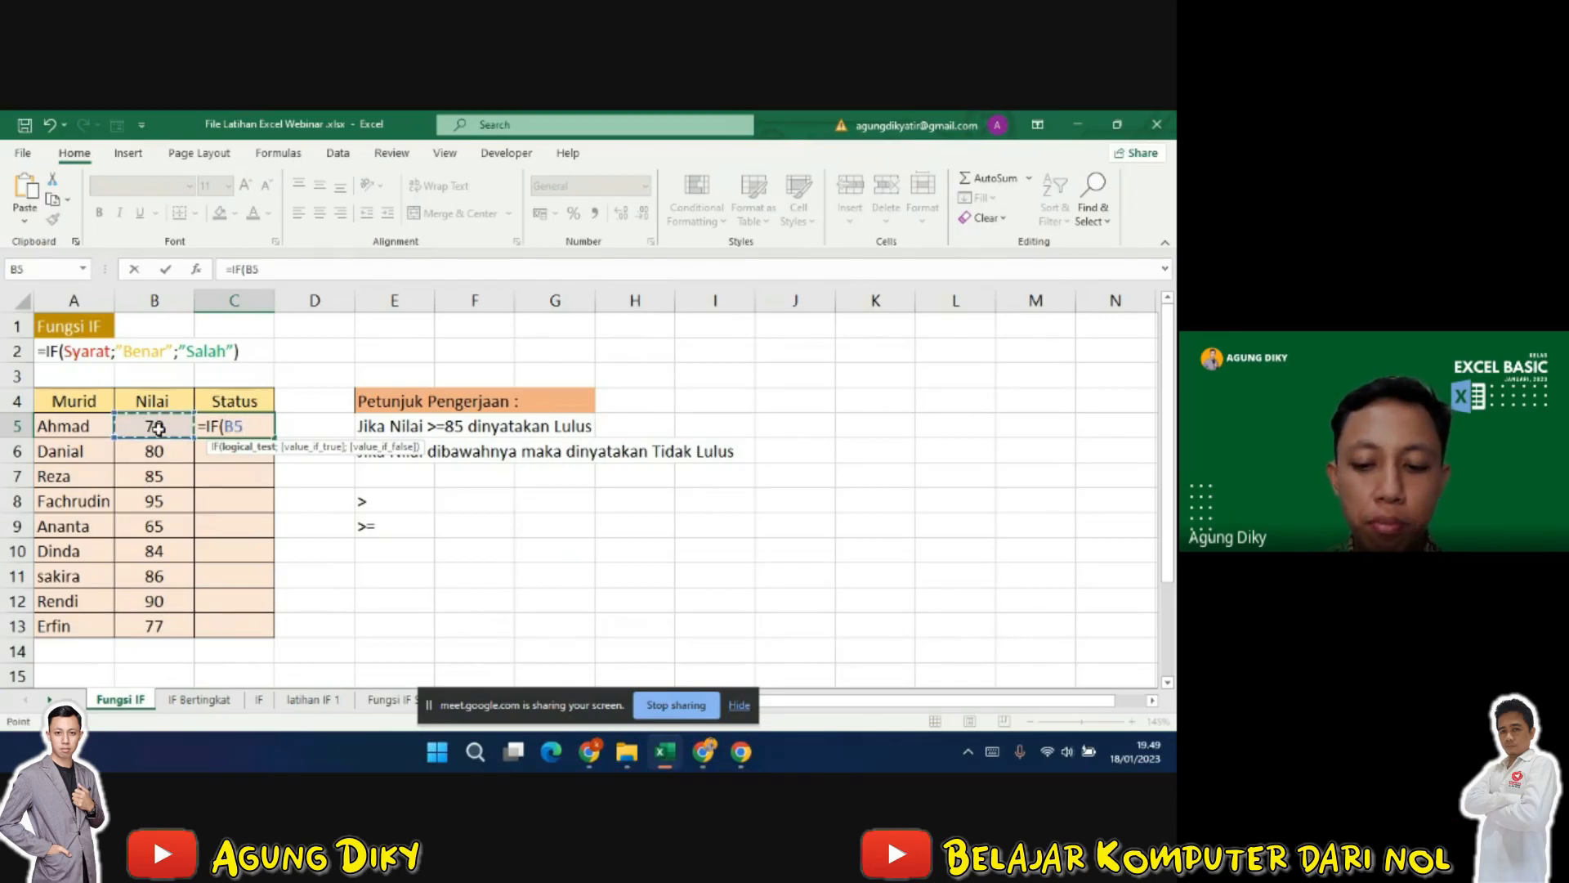
# Set the logical test of the IF formula in C5 to B5>=85
pyautogui.write(';')
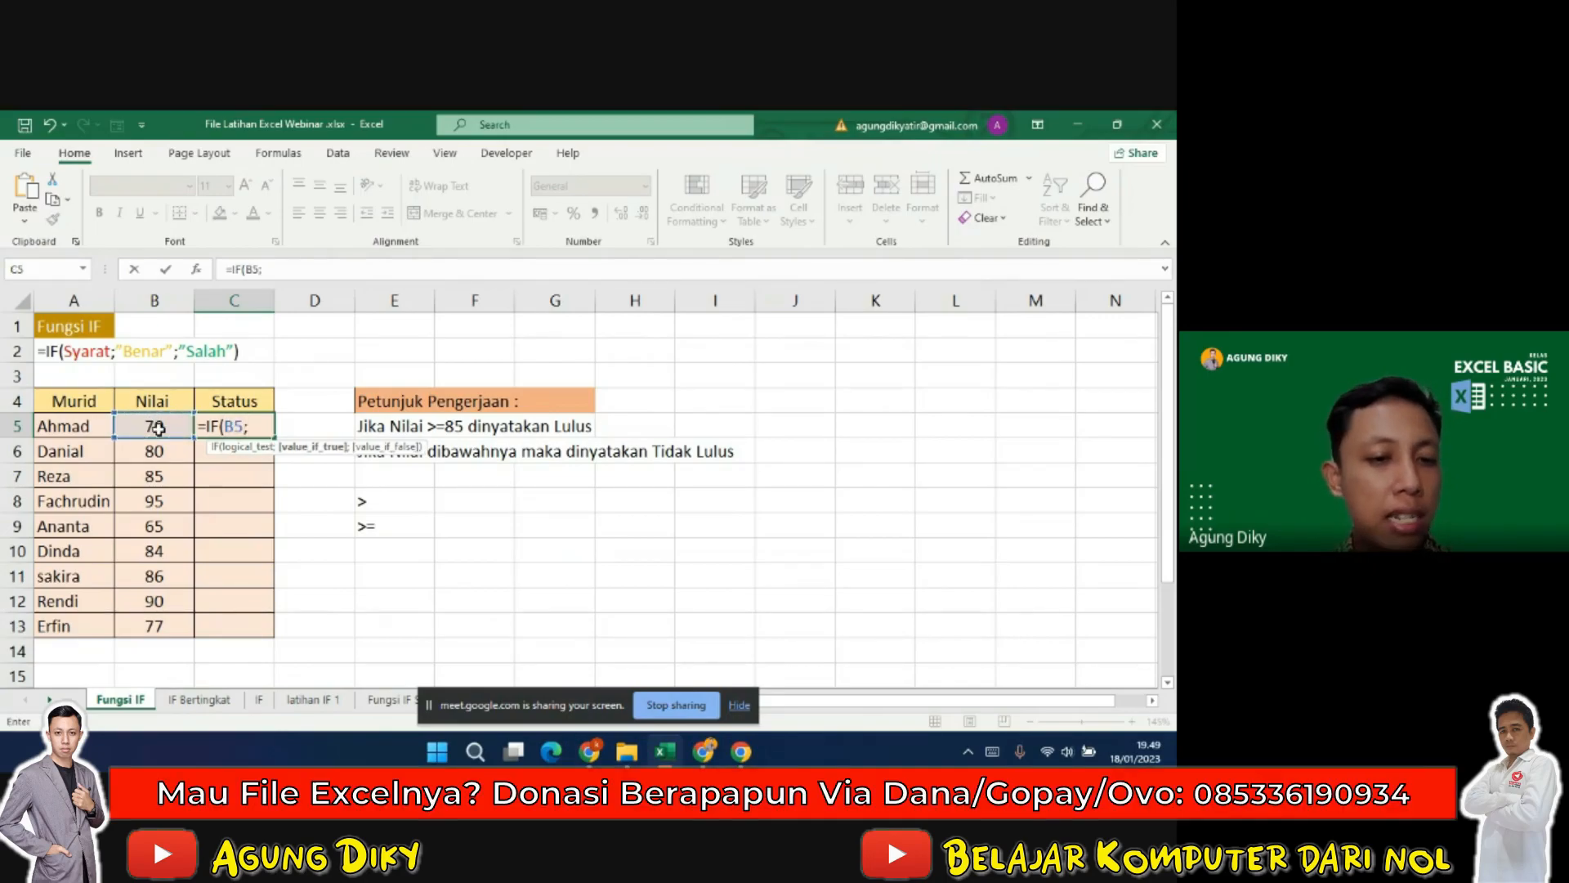
pyautogui.press('BackSpace')
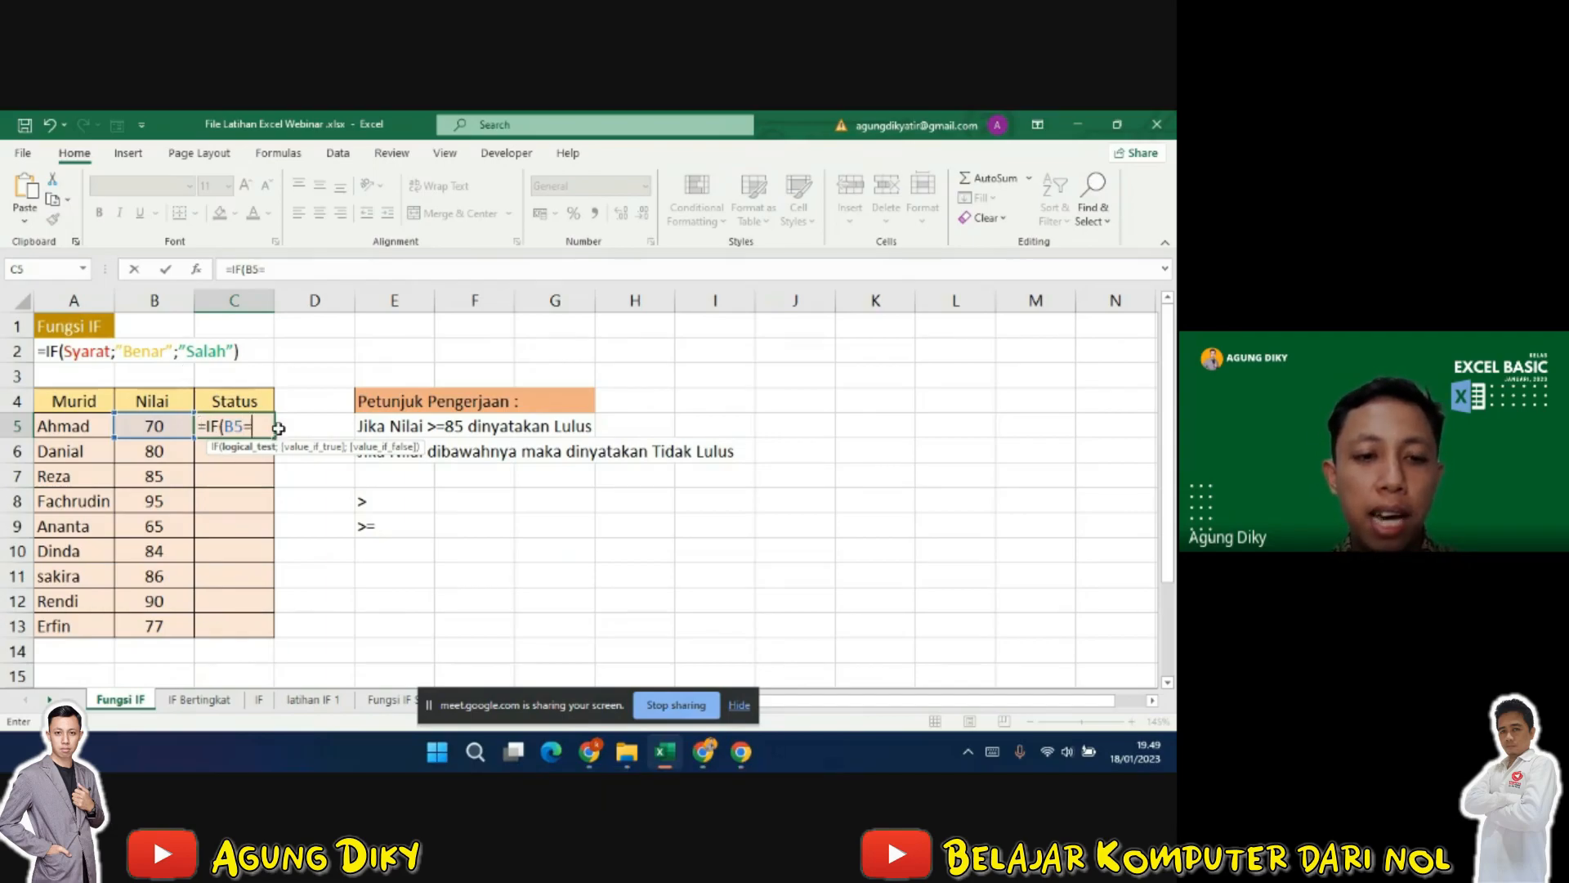
pyautogui.press('BackSpace')
pyautogui.write('>=')
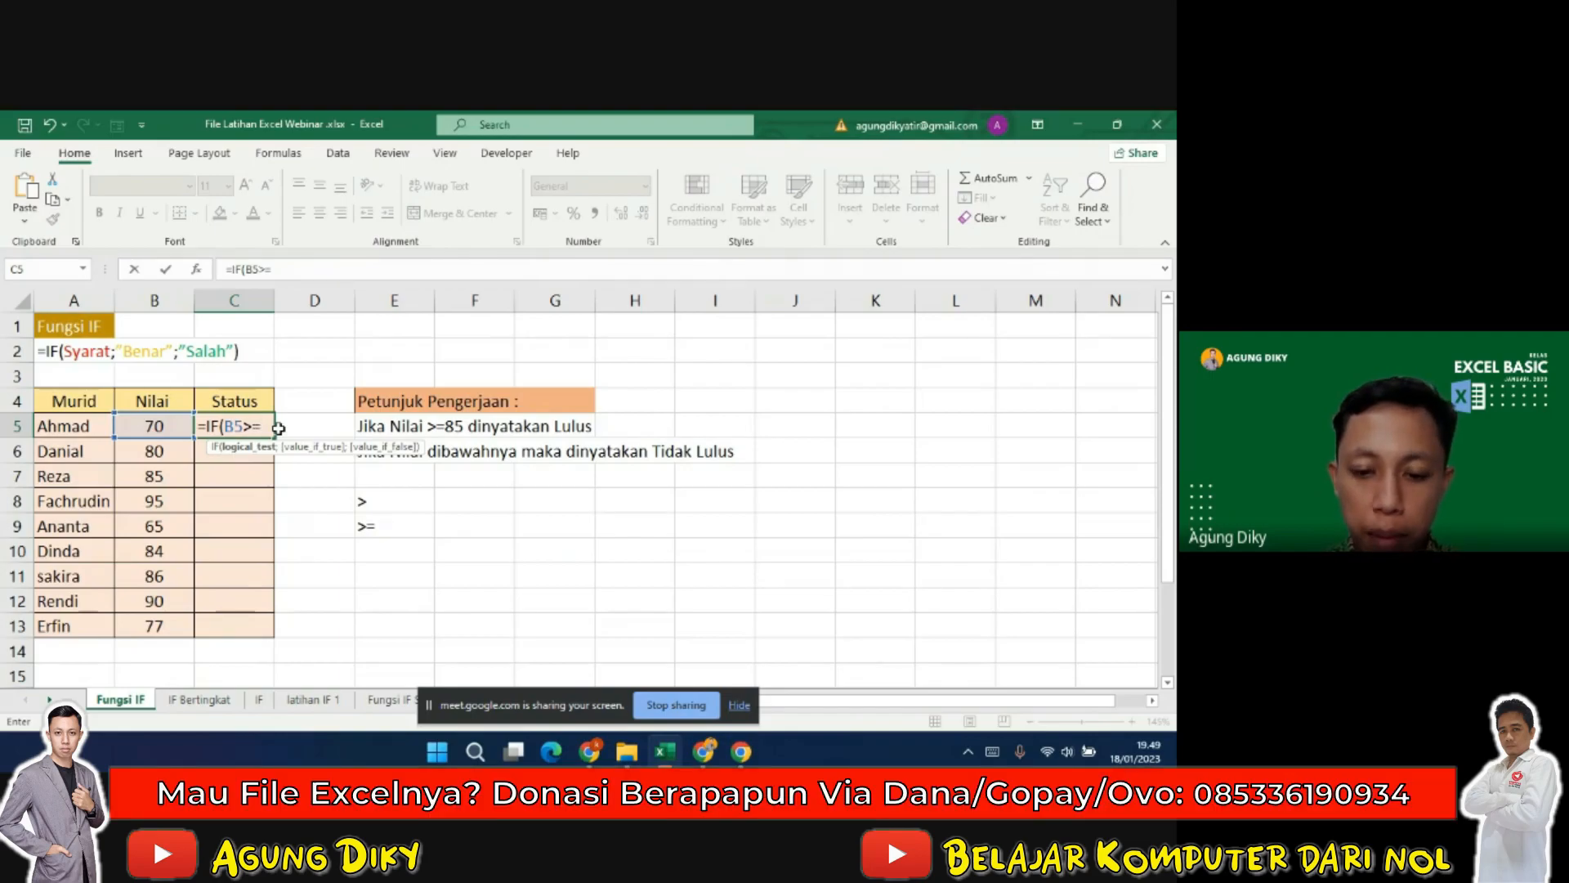
pyautogui.write('85;')
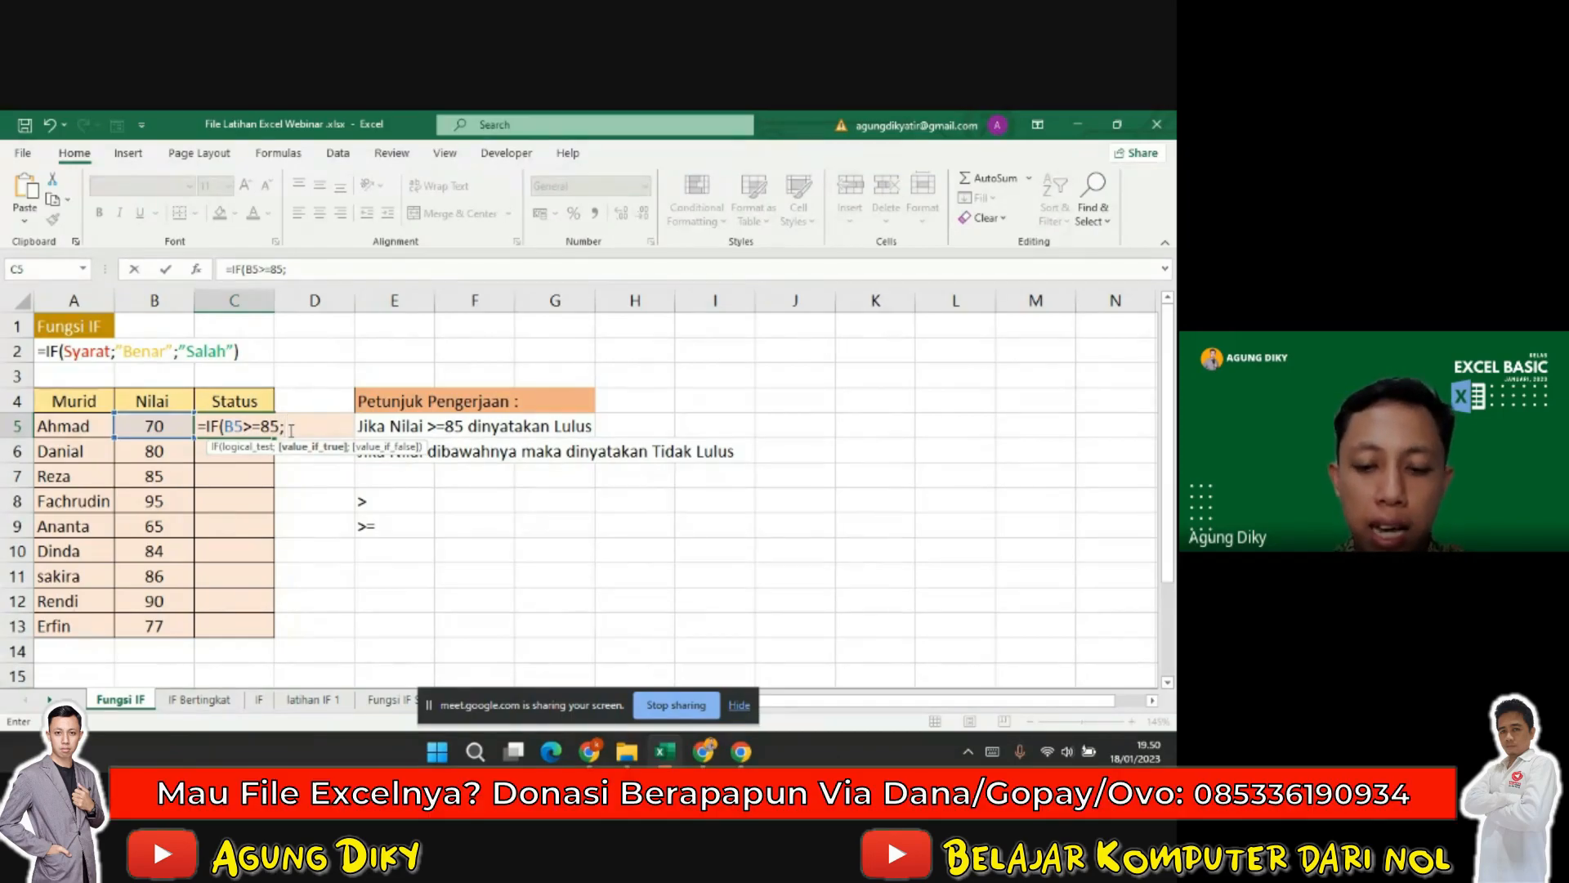
# Add "Lulus" as the true value and "Tidak Lulus" as the false value, and close the IF formula in C5
pyautogui.write('"L')
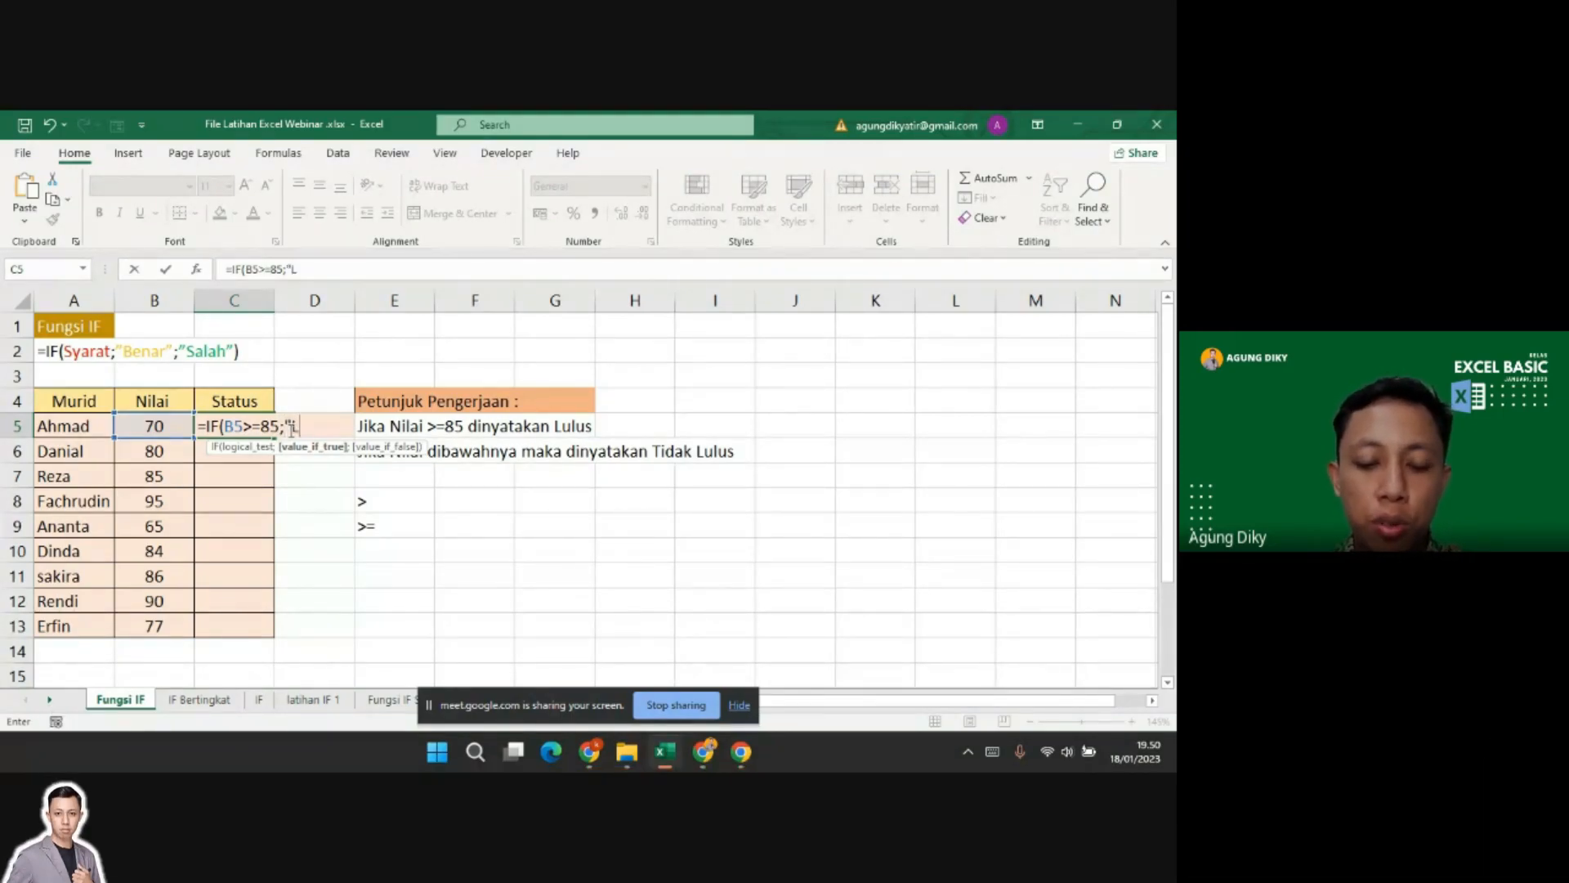
pyautogui.write('ulus"')
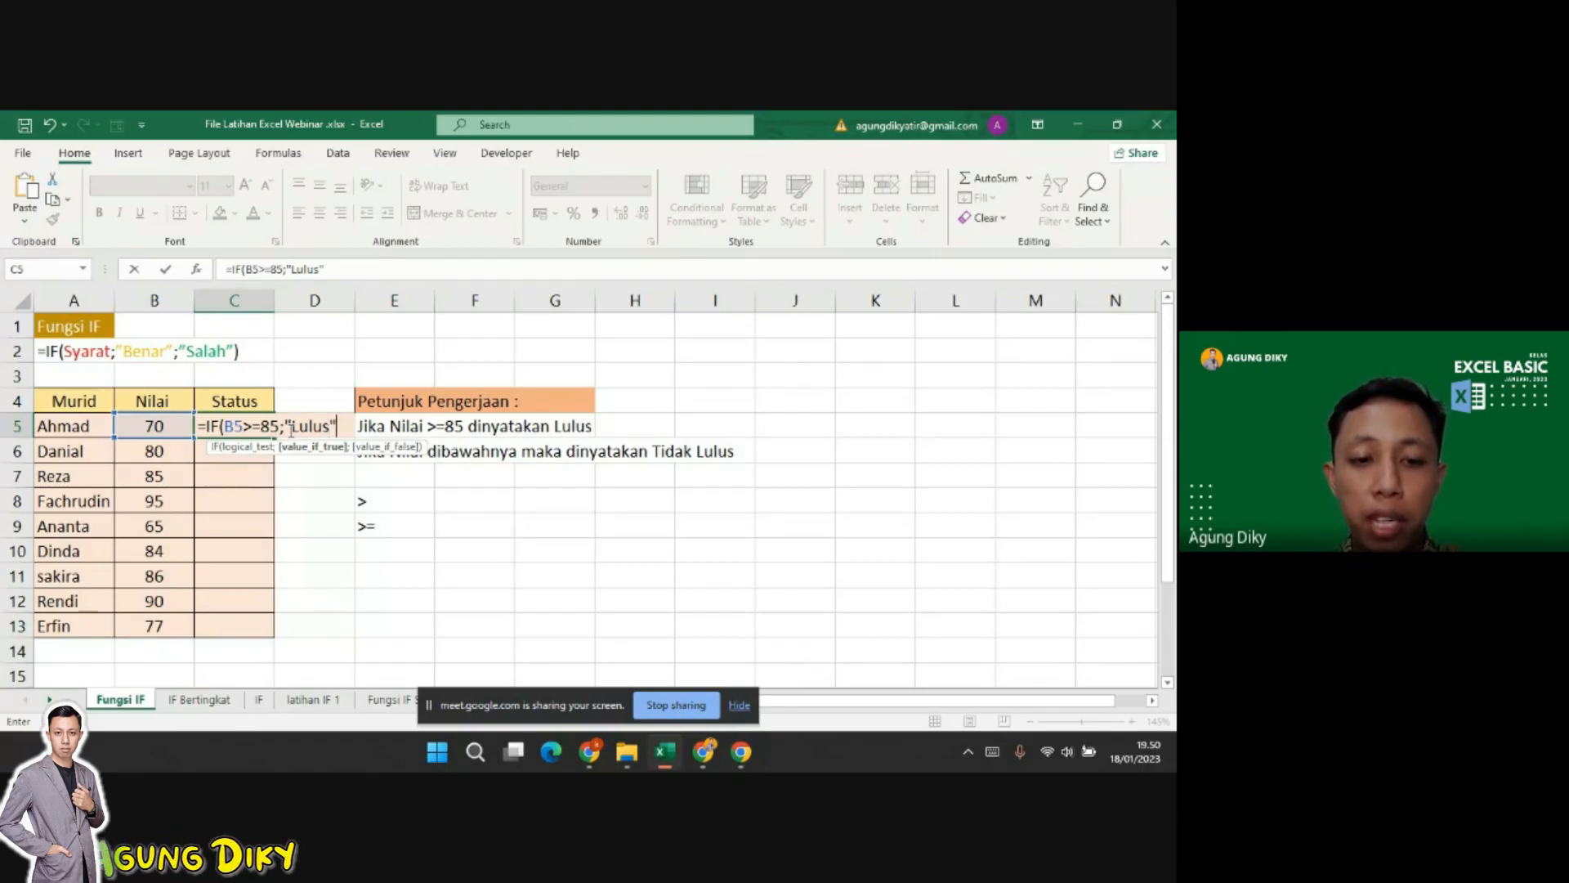
pyautogui.write(';')
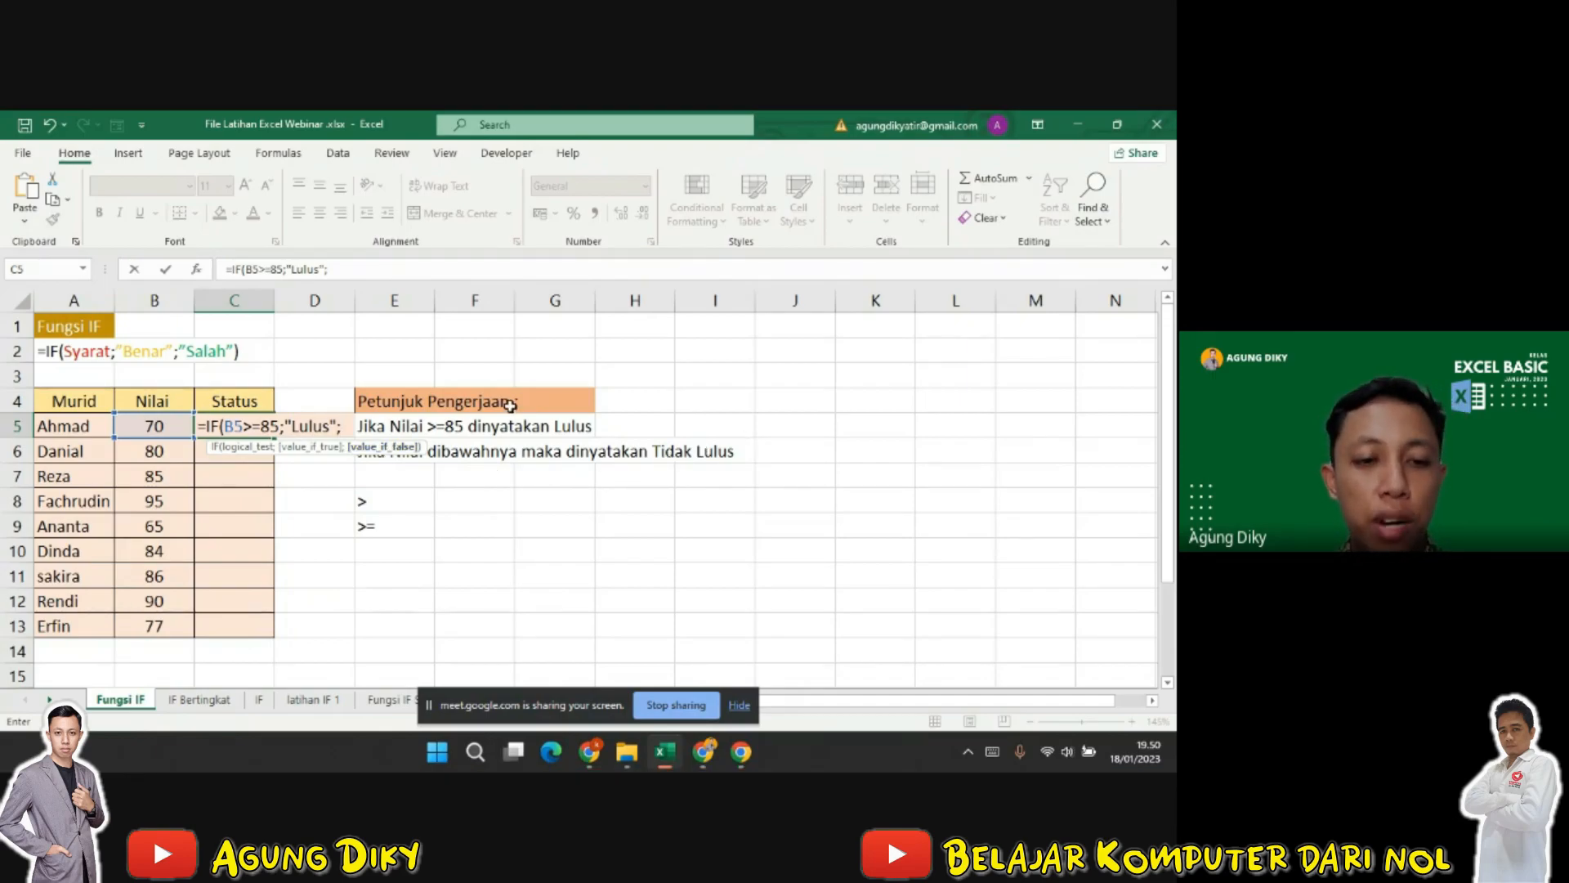
pyautogui.write('"')
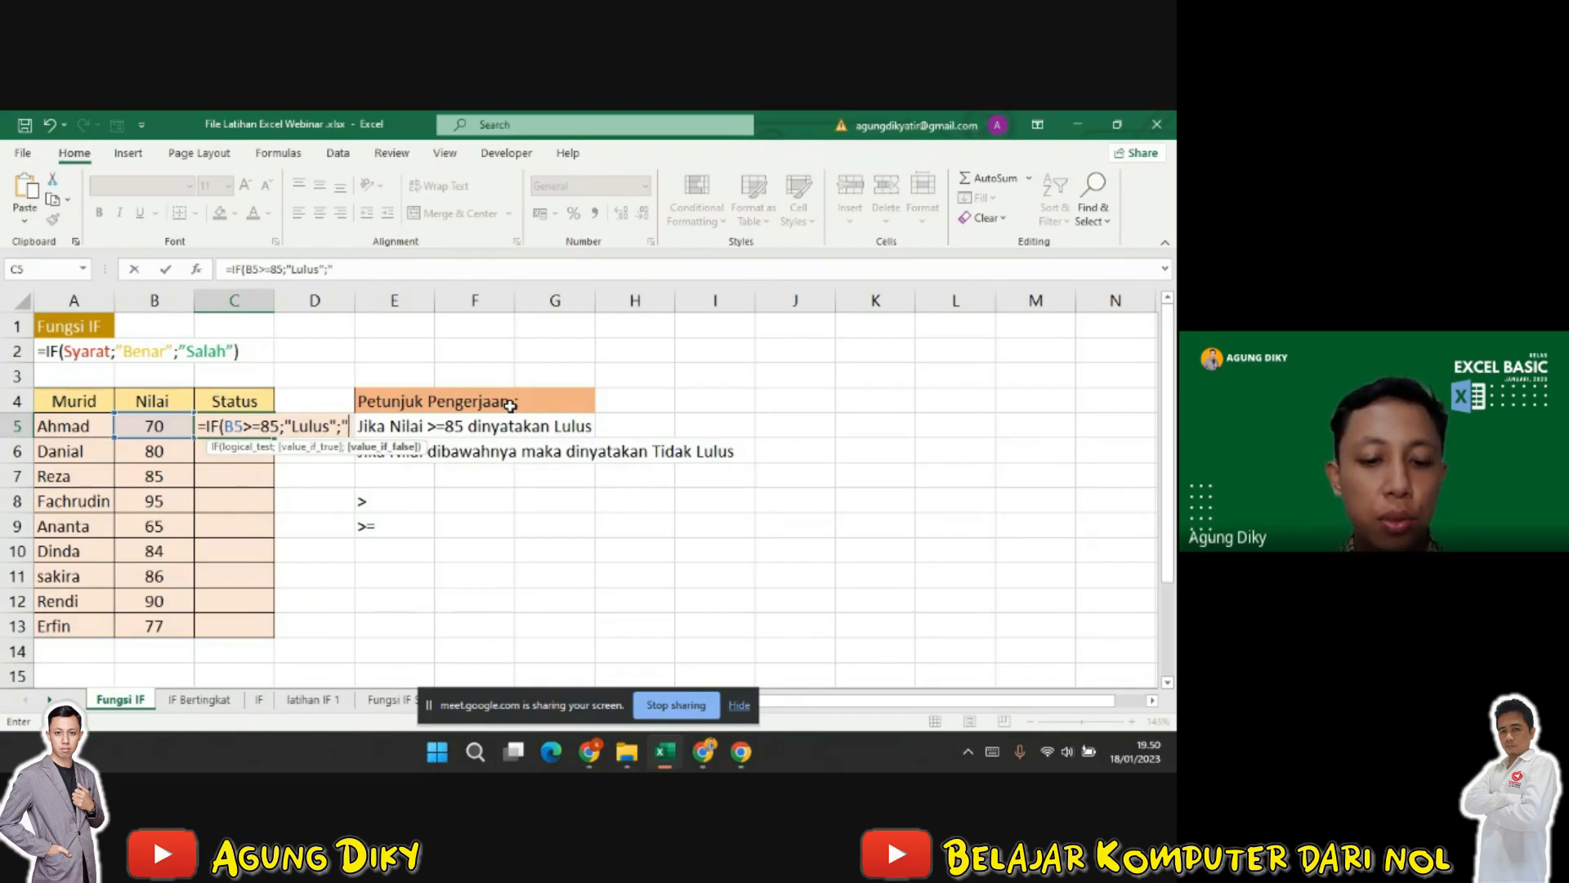
pyautogui.write('Tidak Lulus')
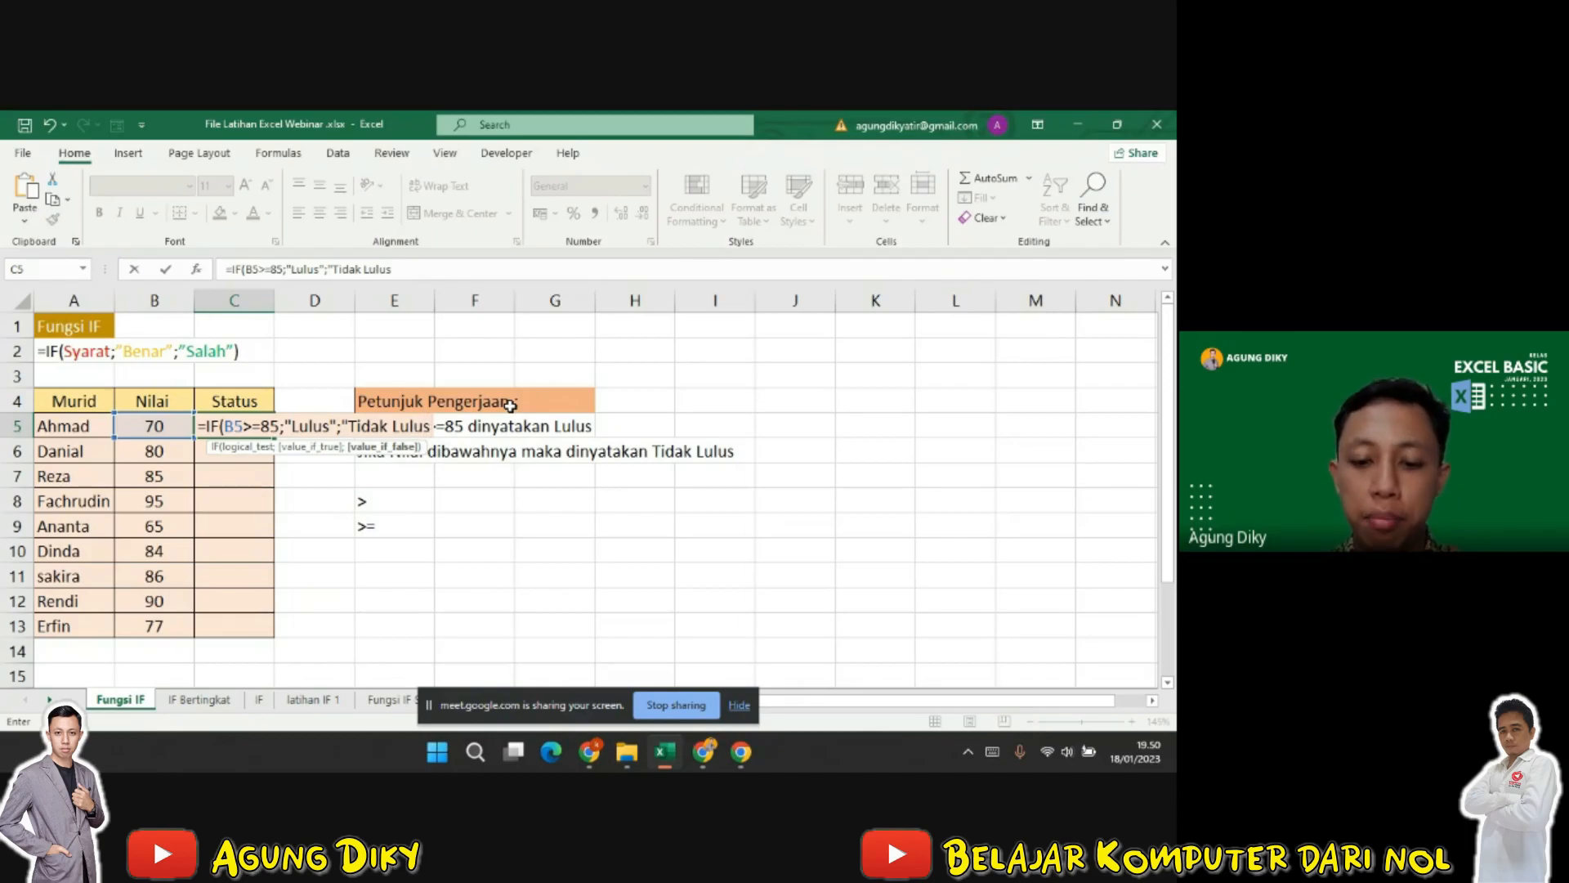
pyautogui.write('"')
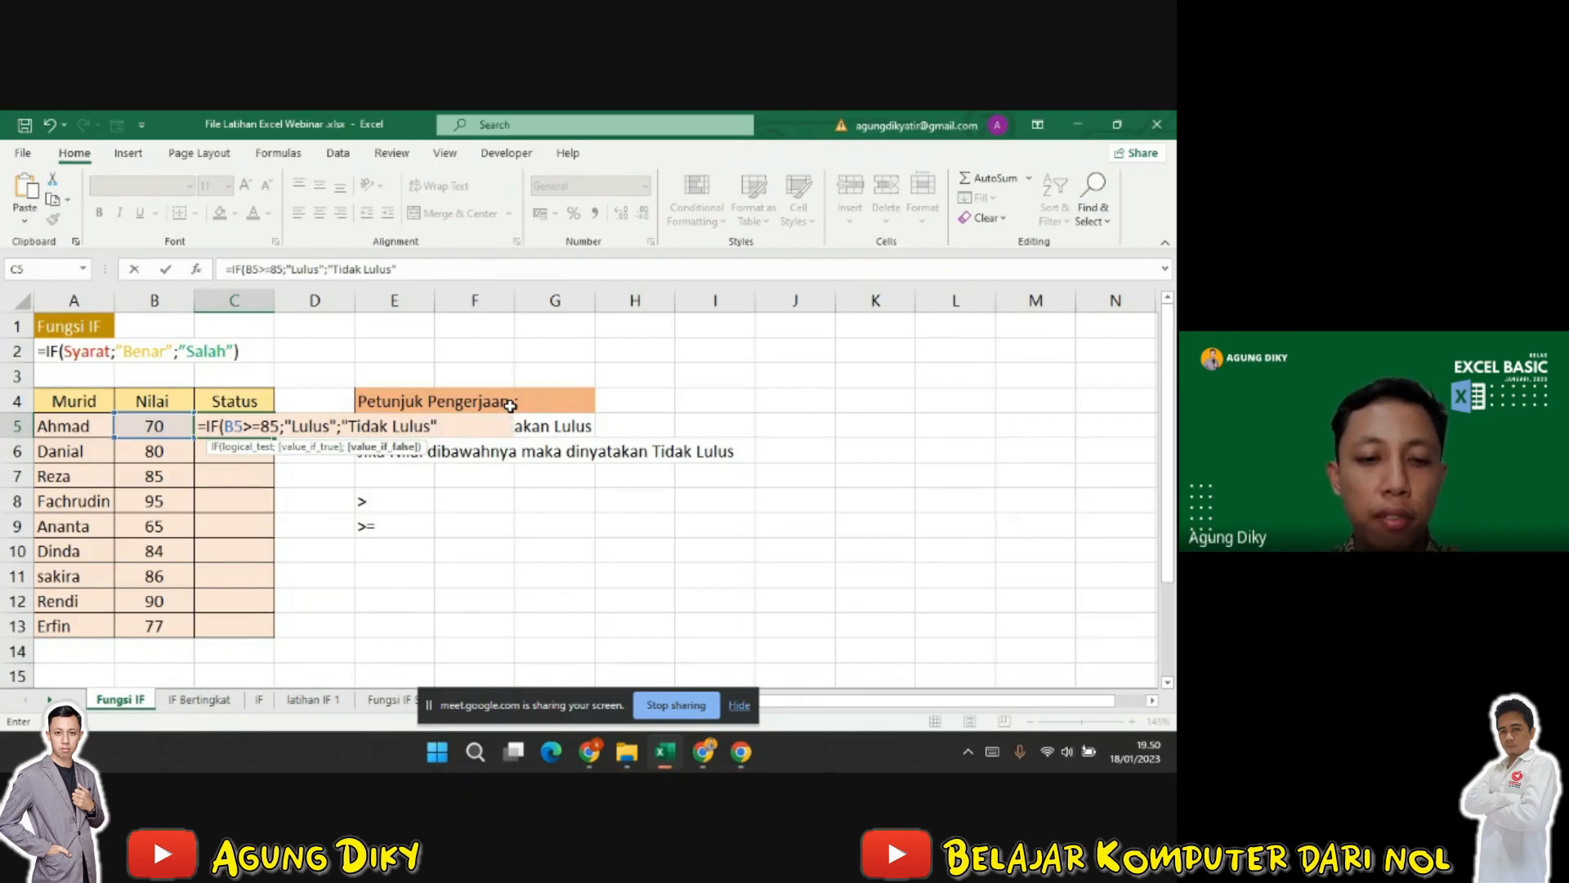
pyautogui.write(')')
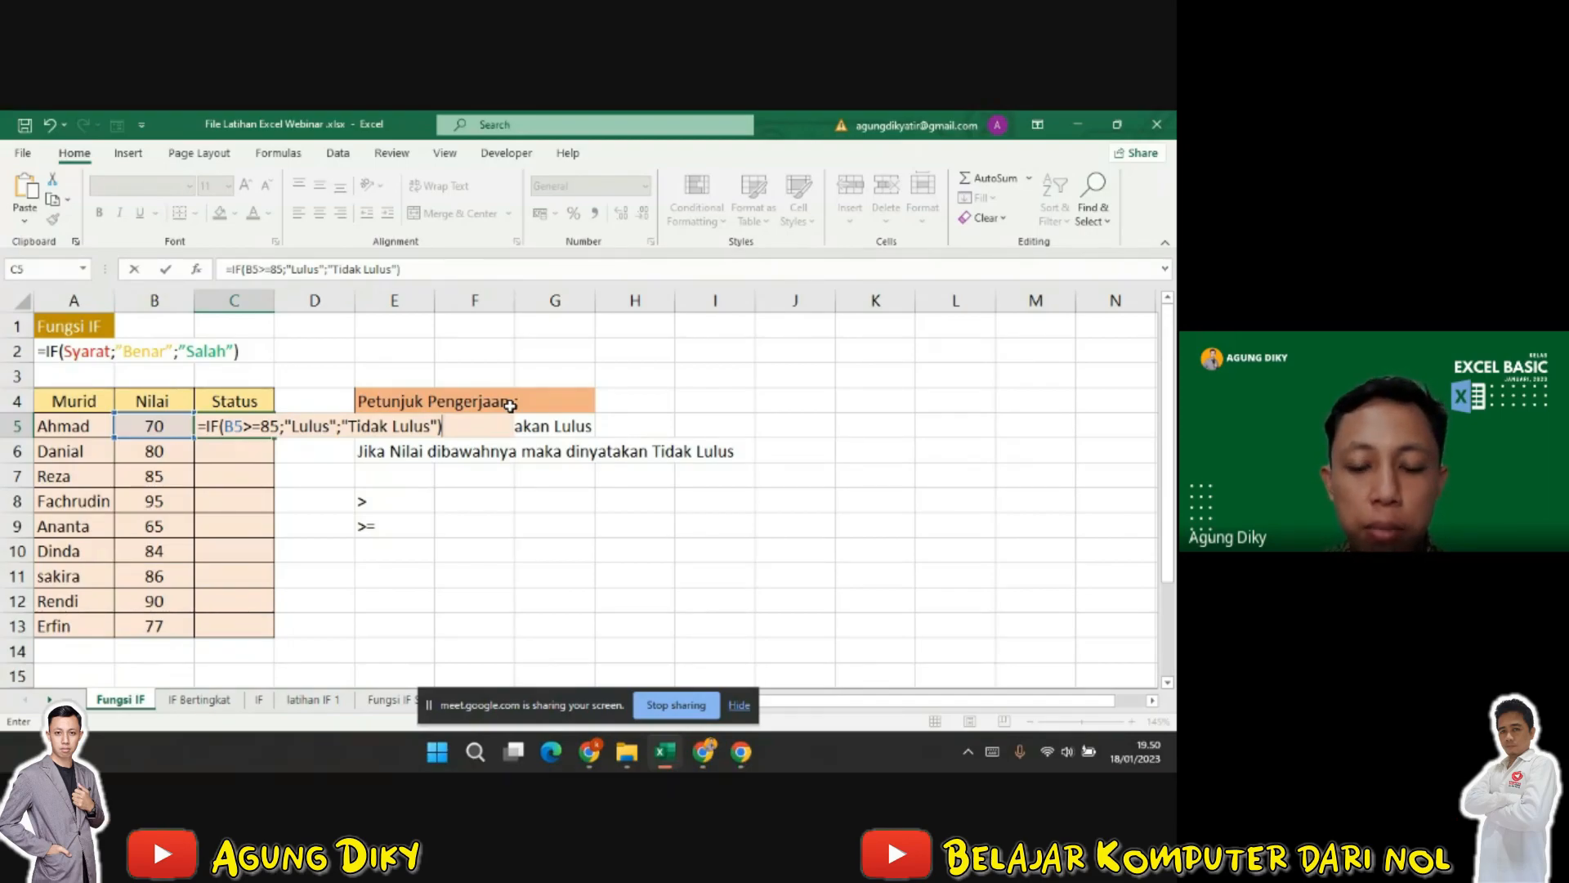
# Remove the "Tidak Lulus" false value and its closing parenthesis from the C5 formula
pyautogui.press('BackSpace')
pyautogui.press('BackSpace')
pyautogui.press('BackSpace')
pyautogui.press('BackSpace')
pyautogui.press('BackSpace')
pyautogui.press('BackSpace')
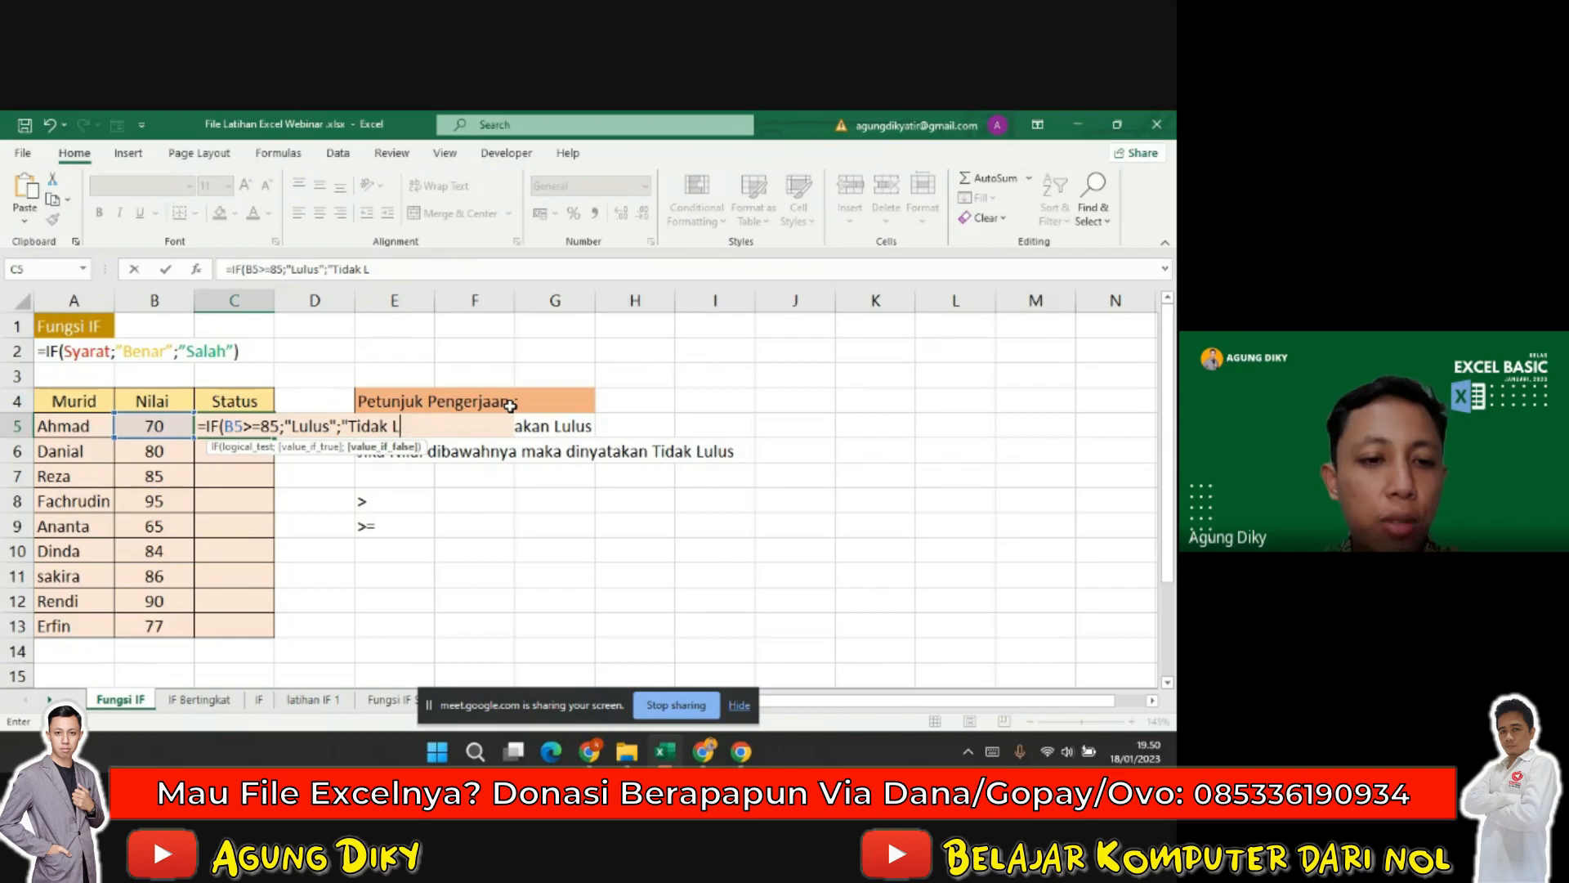
pyautogui.press('BackSpace')
pyautogui.press('BackSpace')
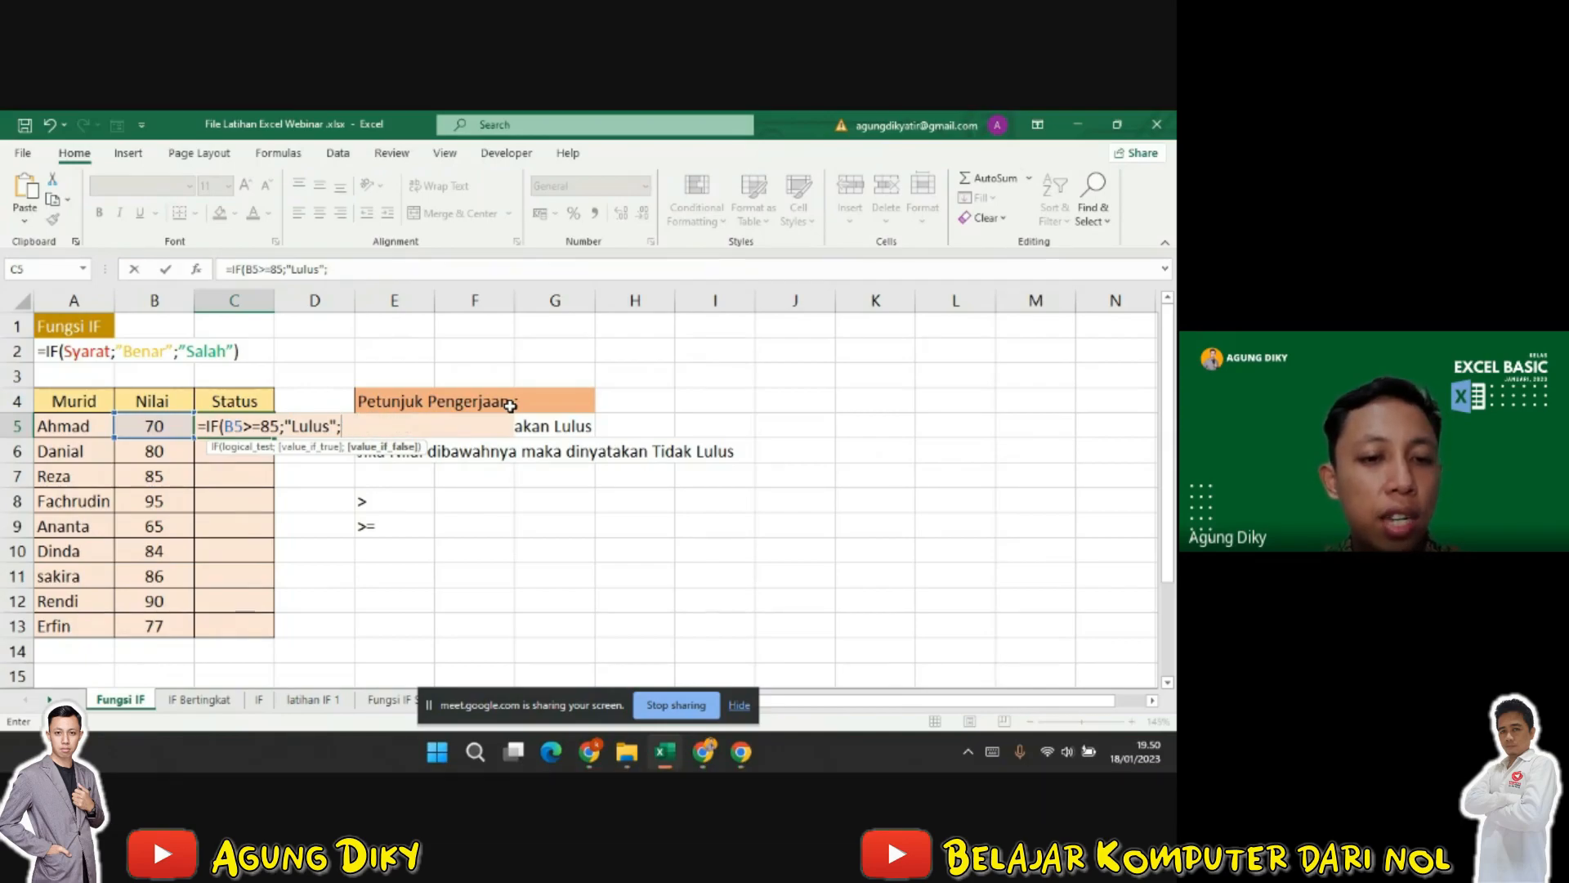
# Nest IF(B5<=85;"Tidak Lulus") as the false value in the C5 formula and close both functions
pyautogui.write('IF(')
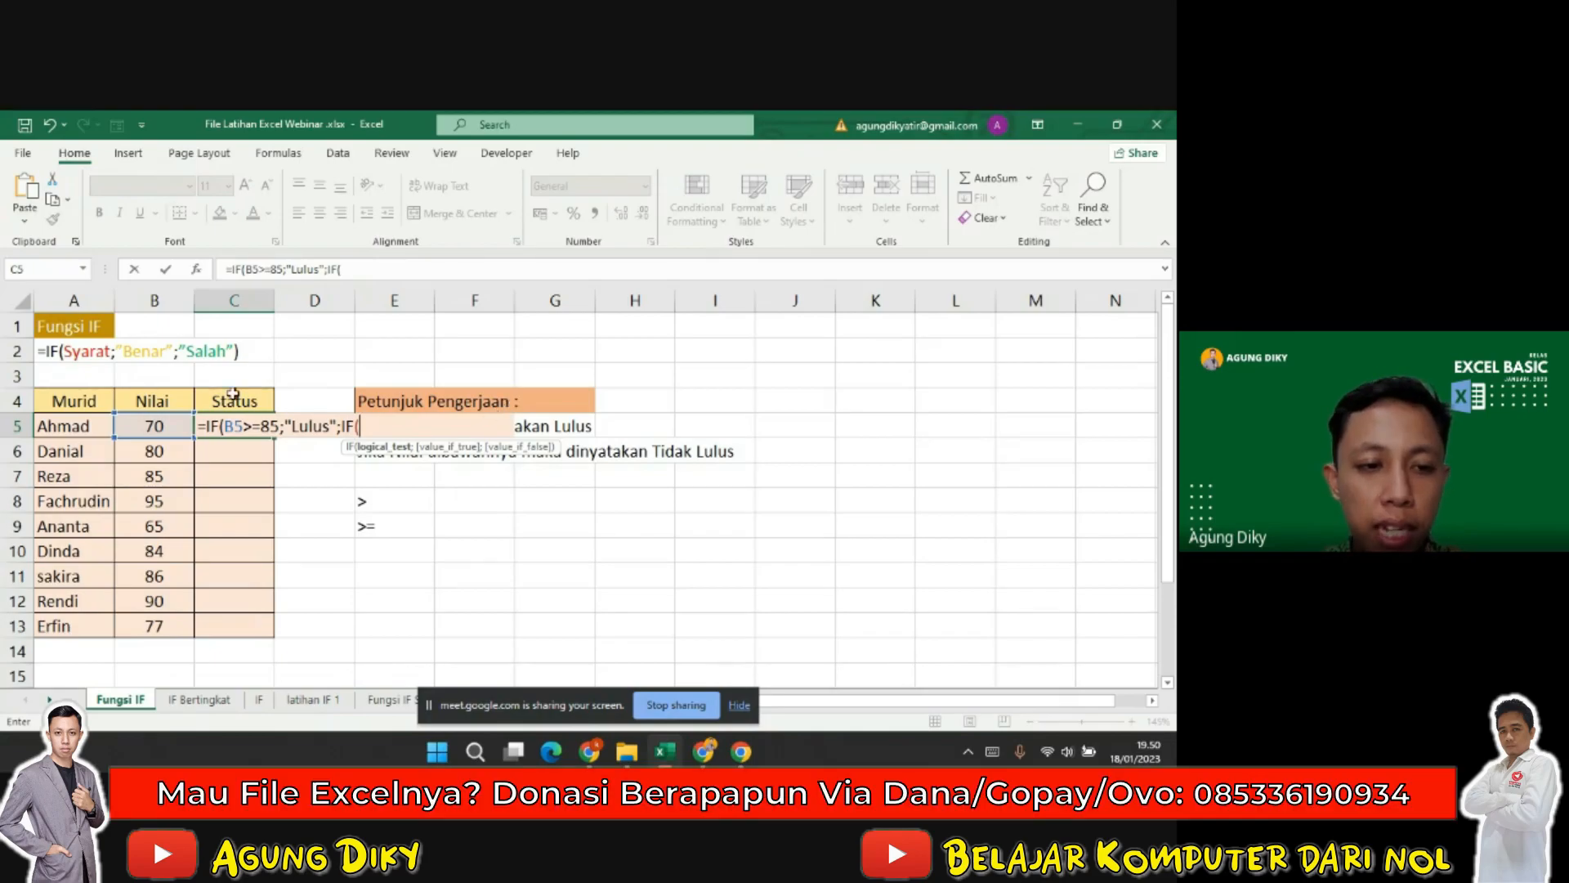
pyautogui.click(163, 425)
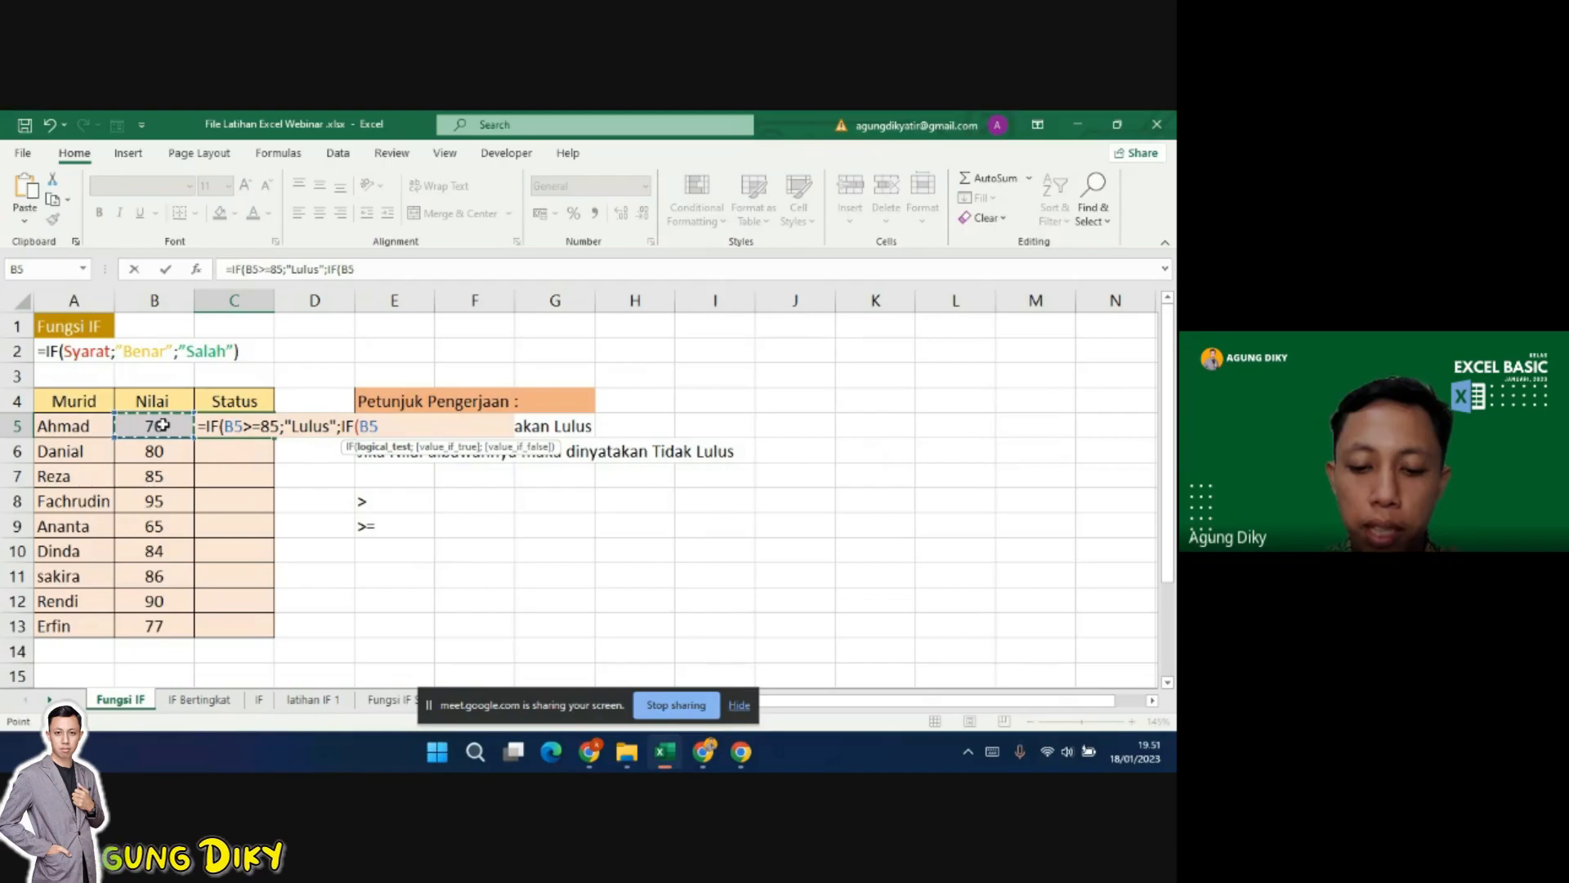
pyautogui.write('<')
pyautogui.write('=8')
pyautogui.write('5;')
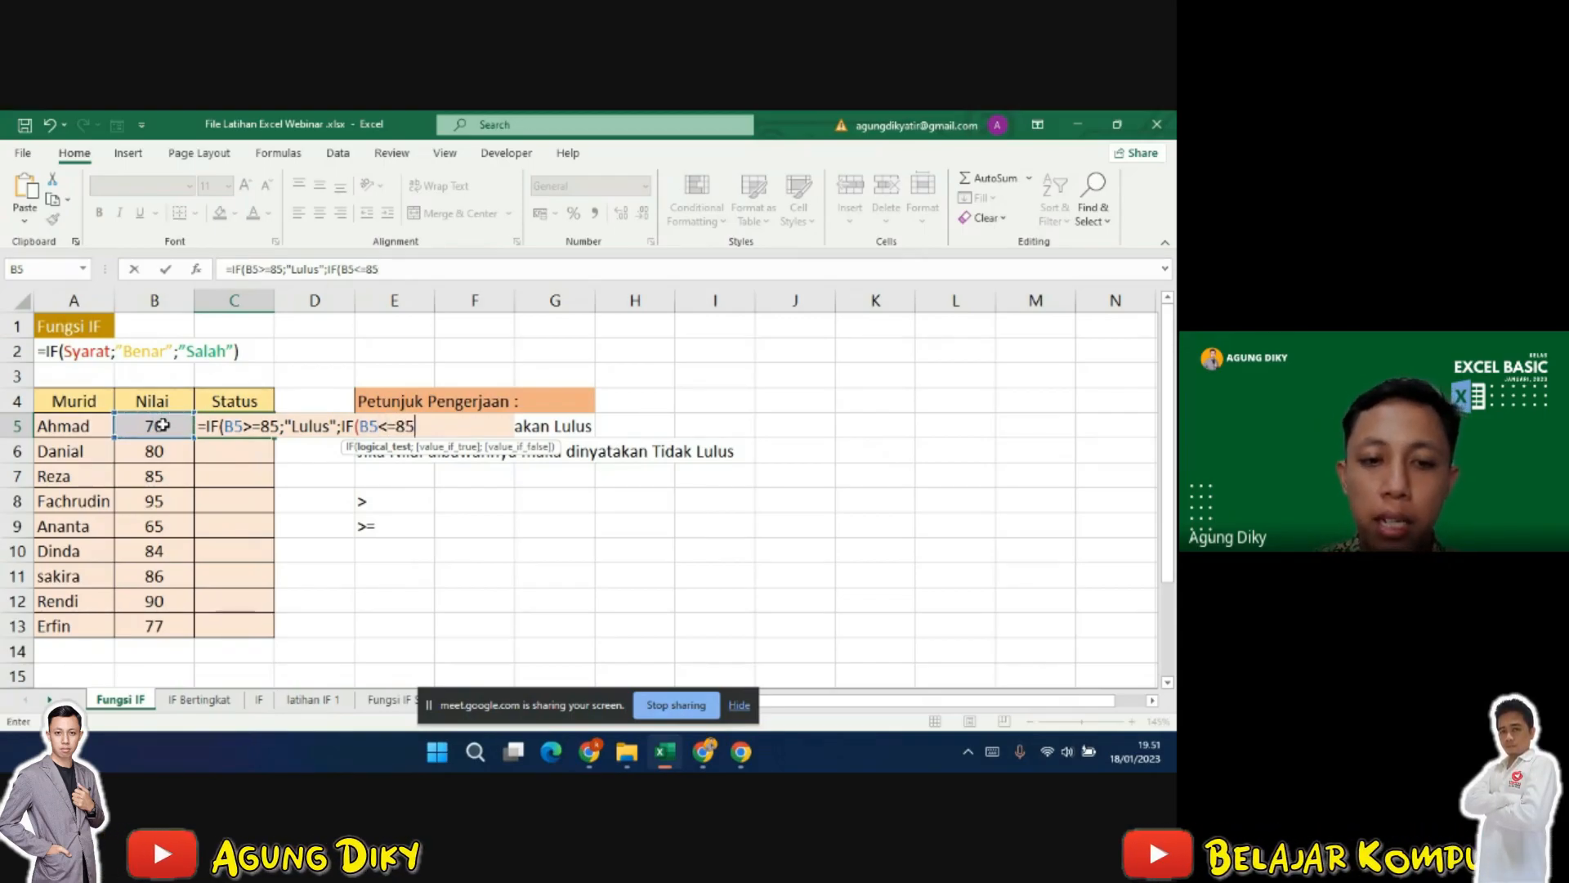
pyautogui.write('"Tid')
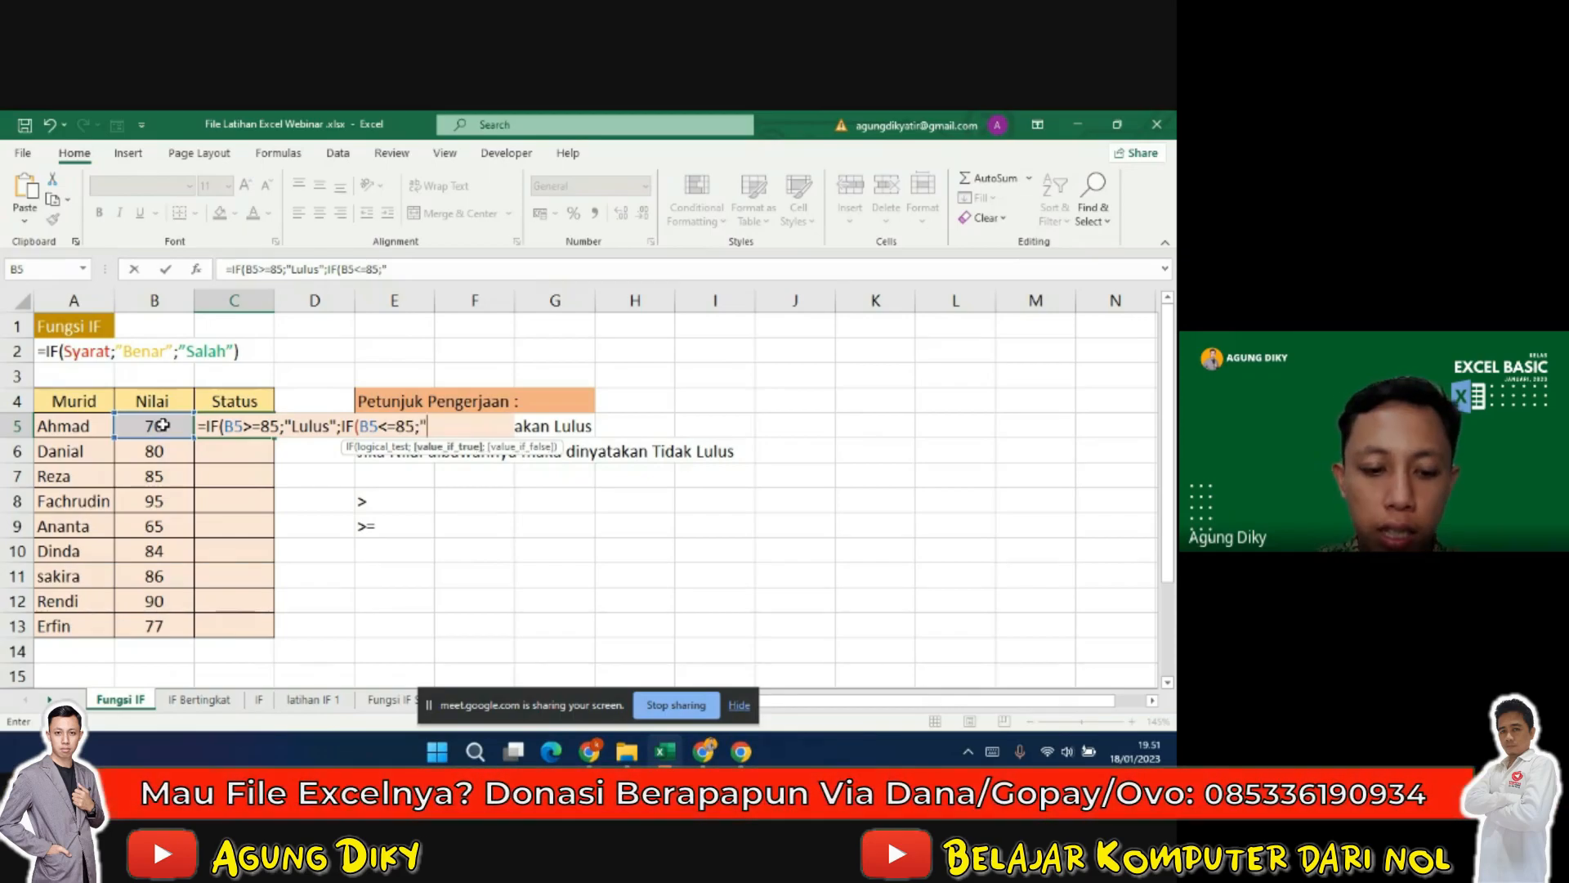
pyautogui.write('ak Lu')
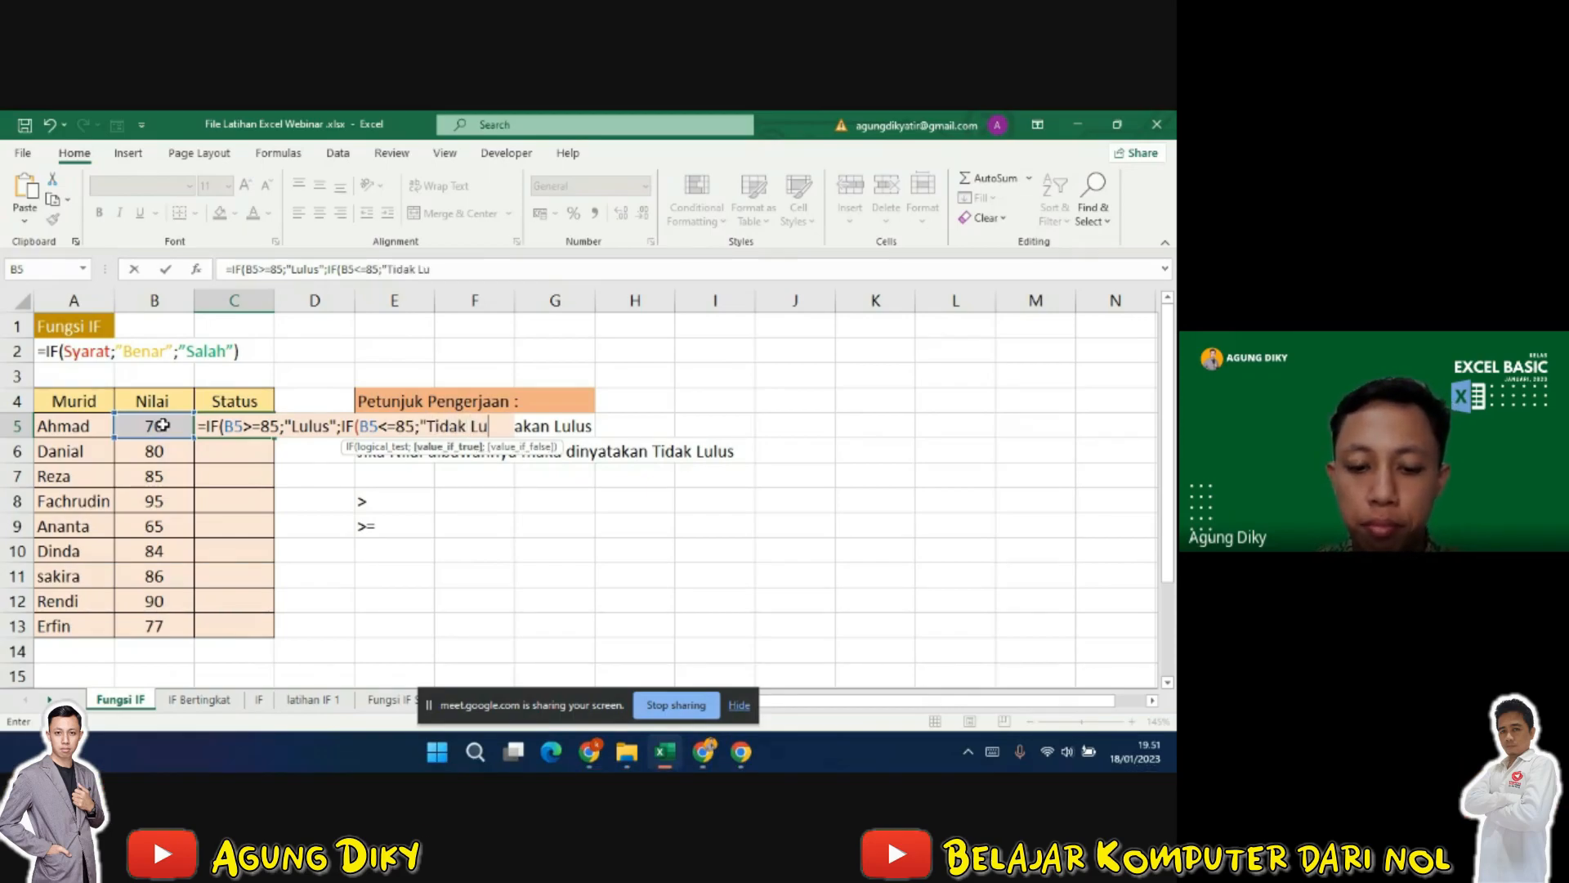
pyautogui.write('lus"')
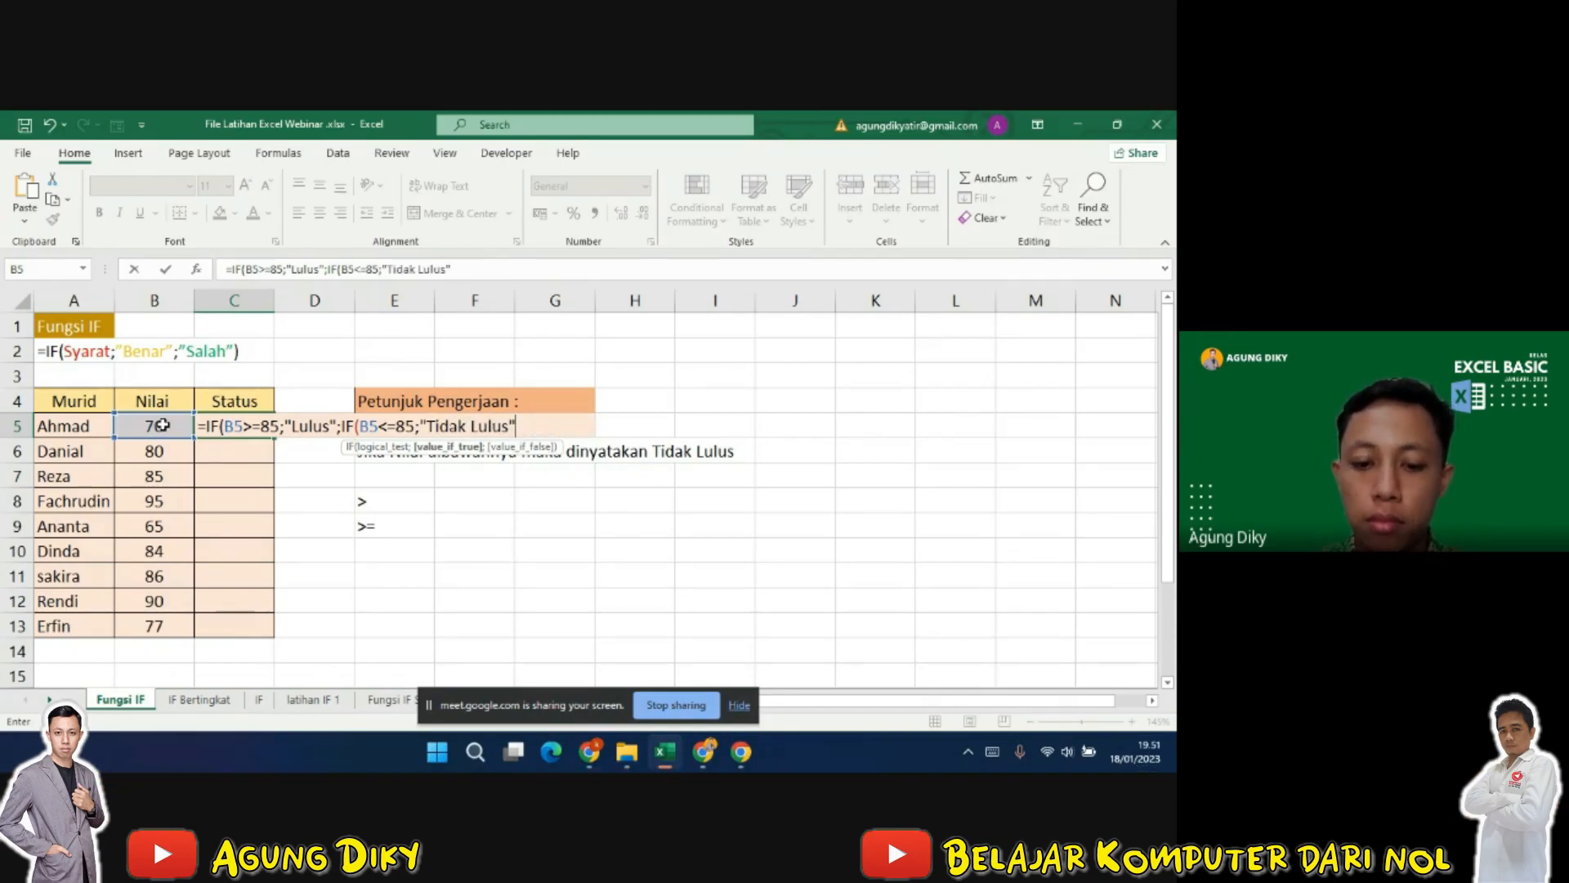
pyautogui.write(')')
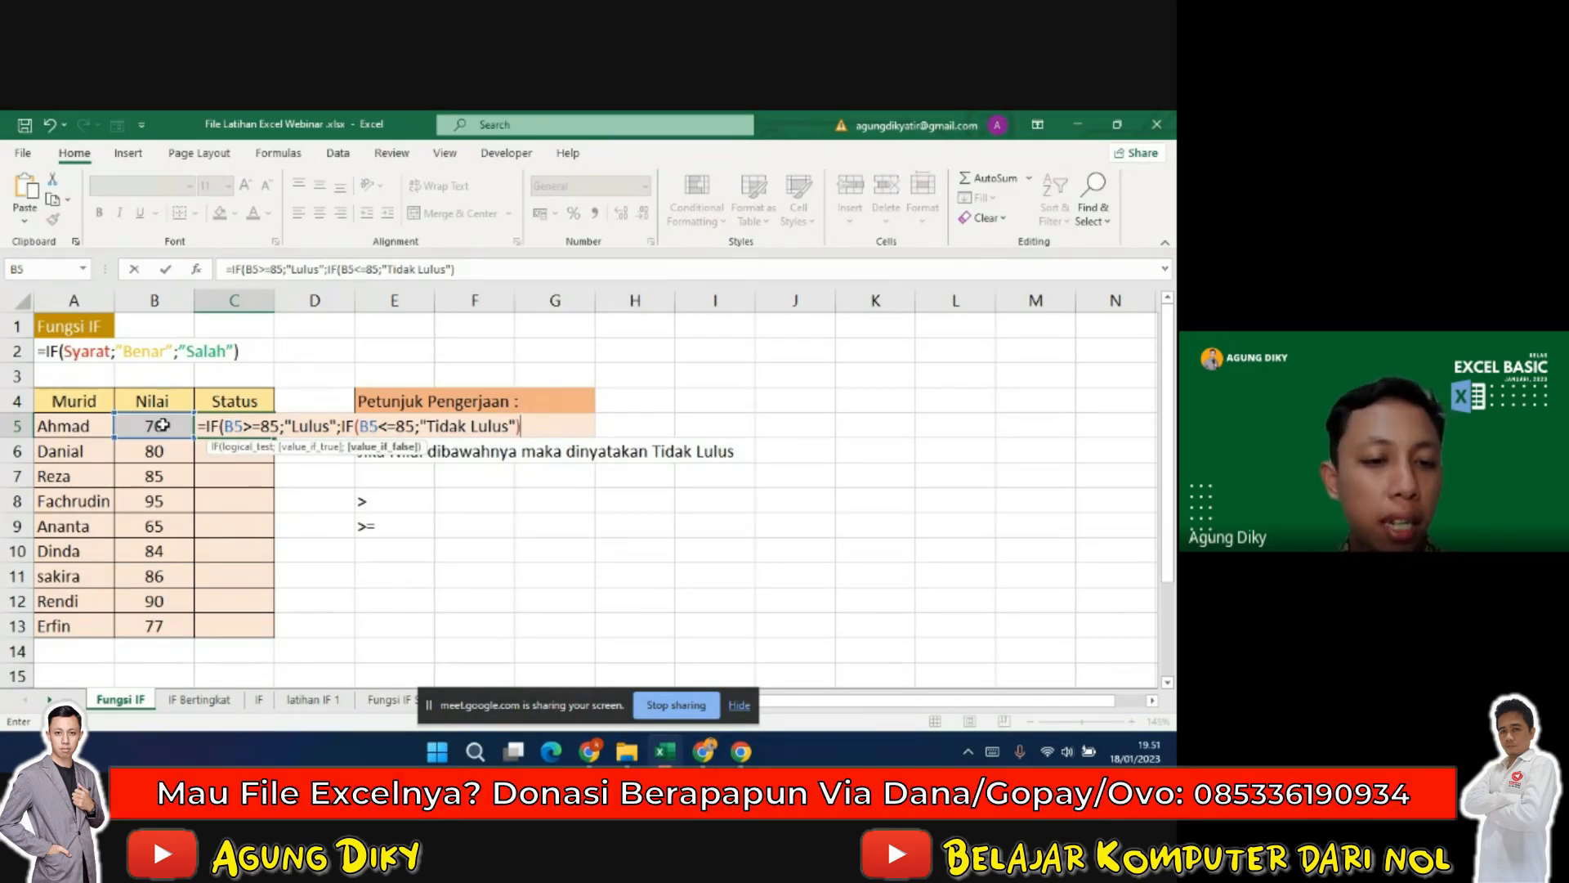
pyautogui.write(')')
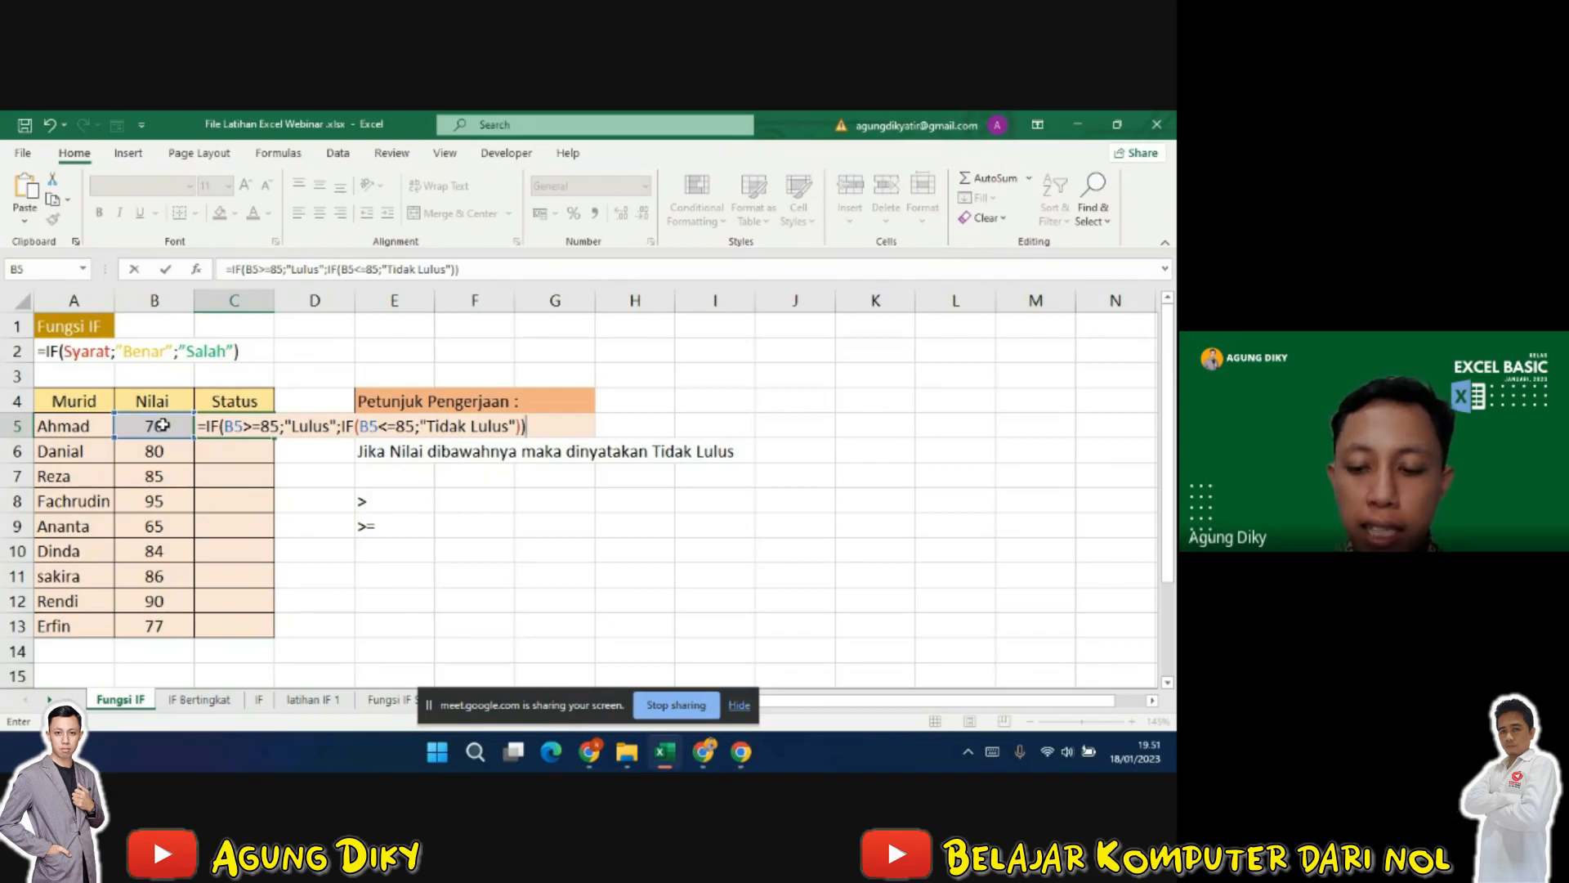
# Reduce the C5 formula to =IF(B5>=85;"Lulus";"Tidak Lulus") by removing the nested IF and extra parenthesis, and commit it
pyautogui.moveTo(423, 428); pyautogui.dragTo(343, 412)
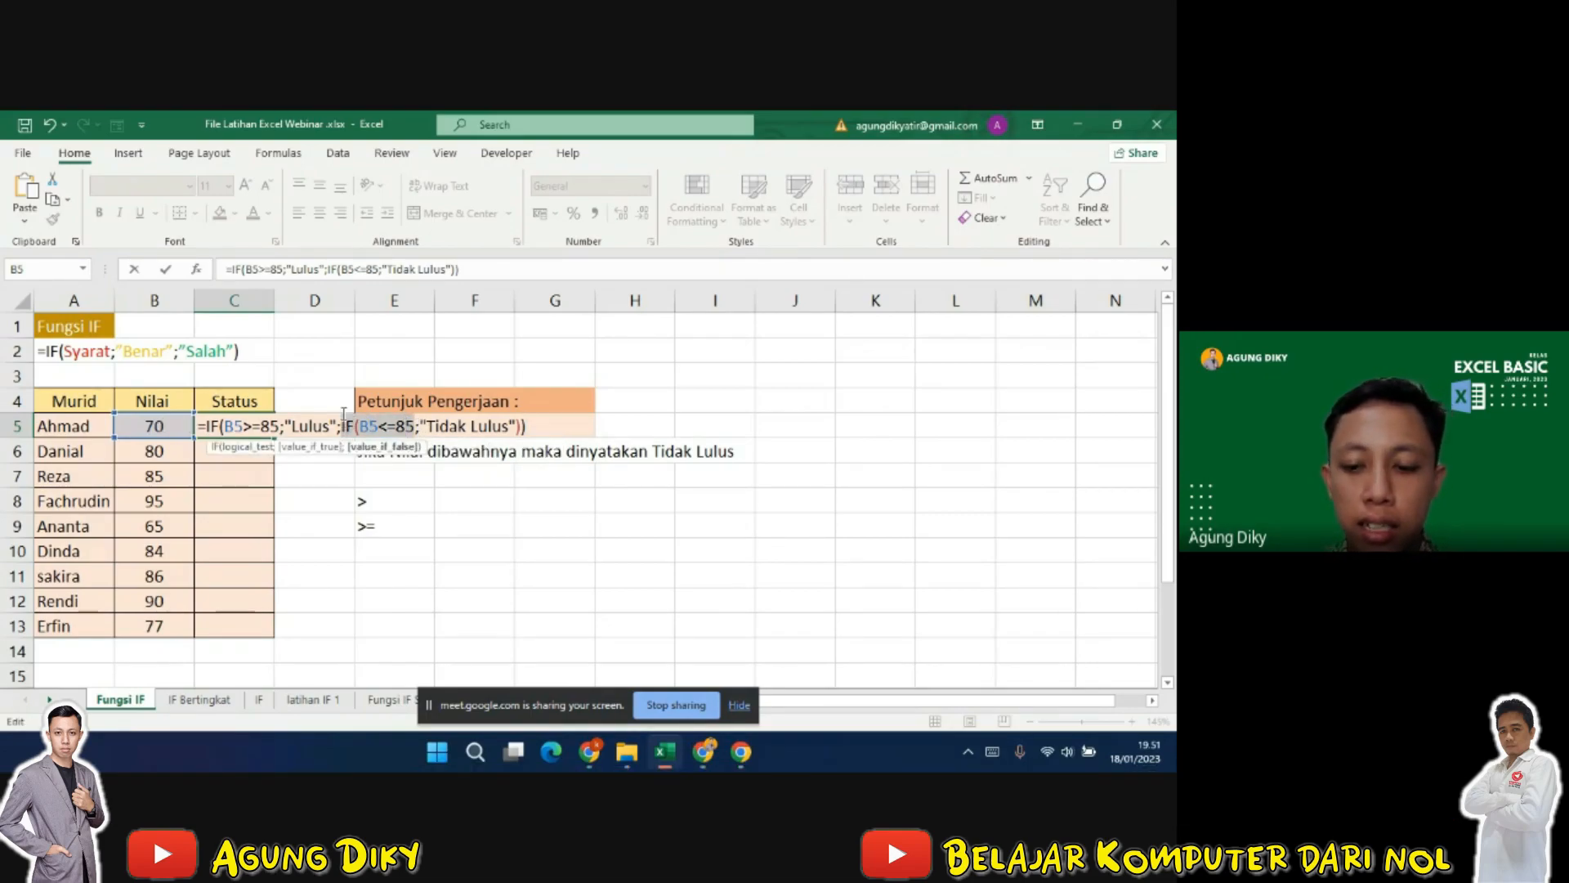
pyautogui.press('Delete')
pyautogui.press('Delete')
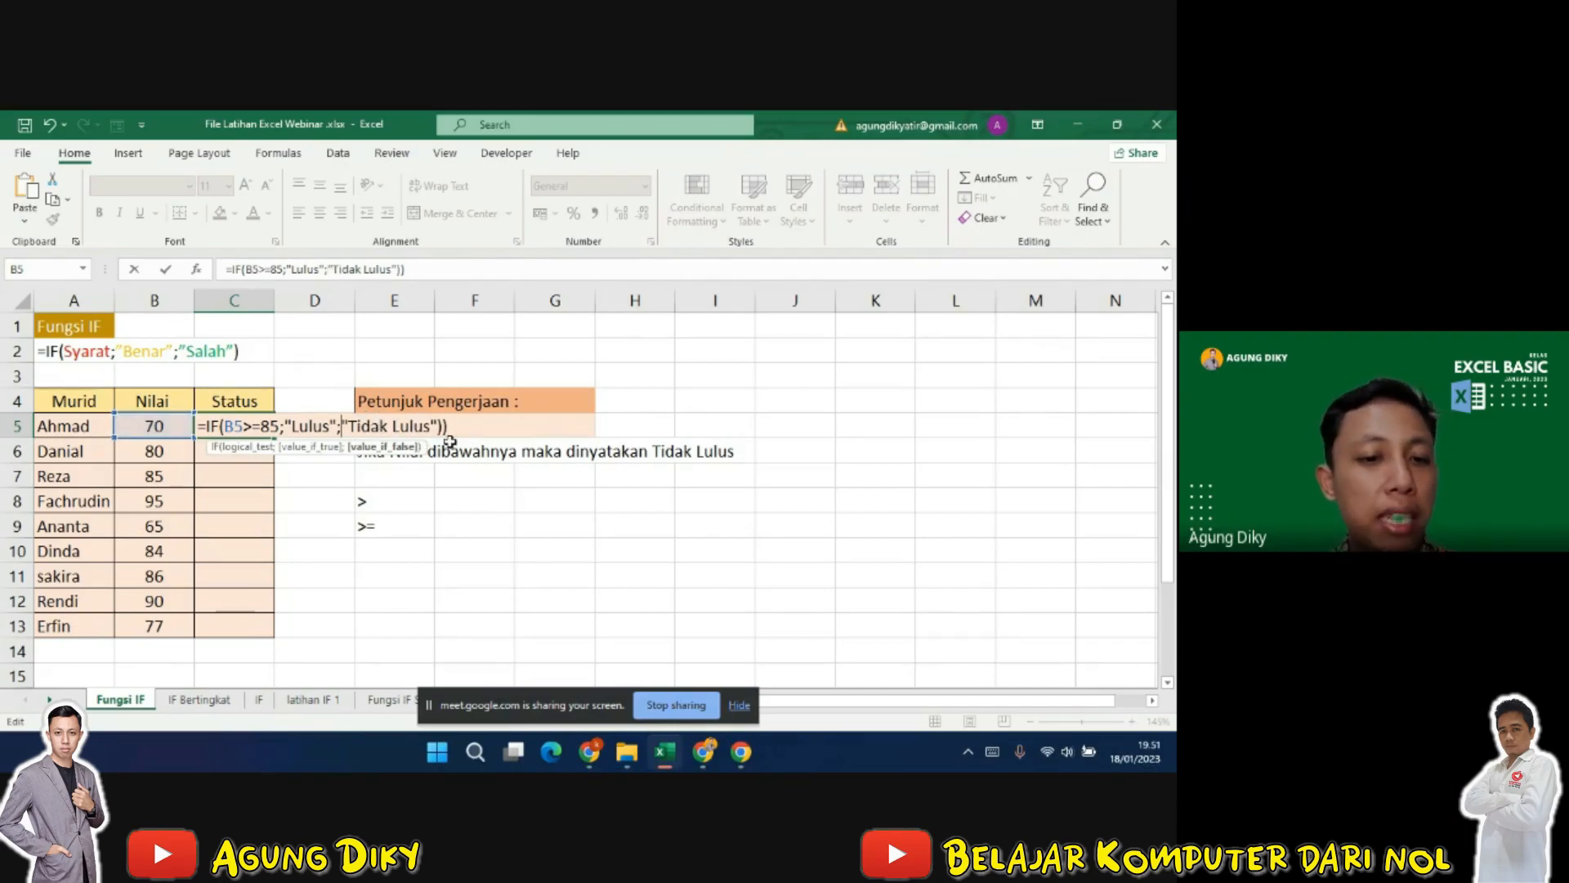
pyautogui.press('BackSpace')
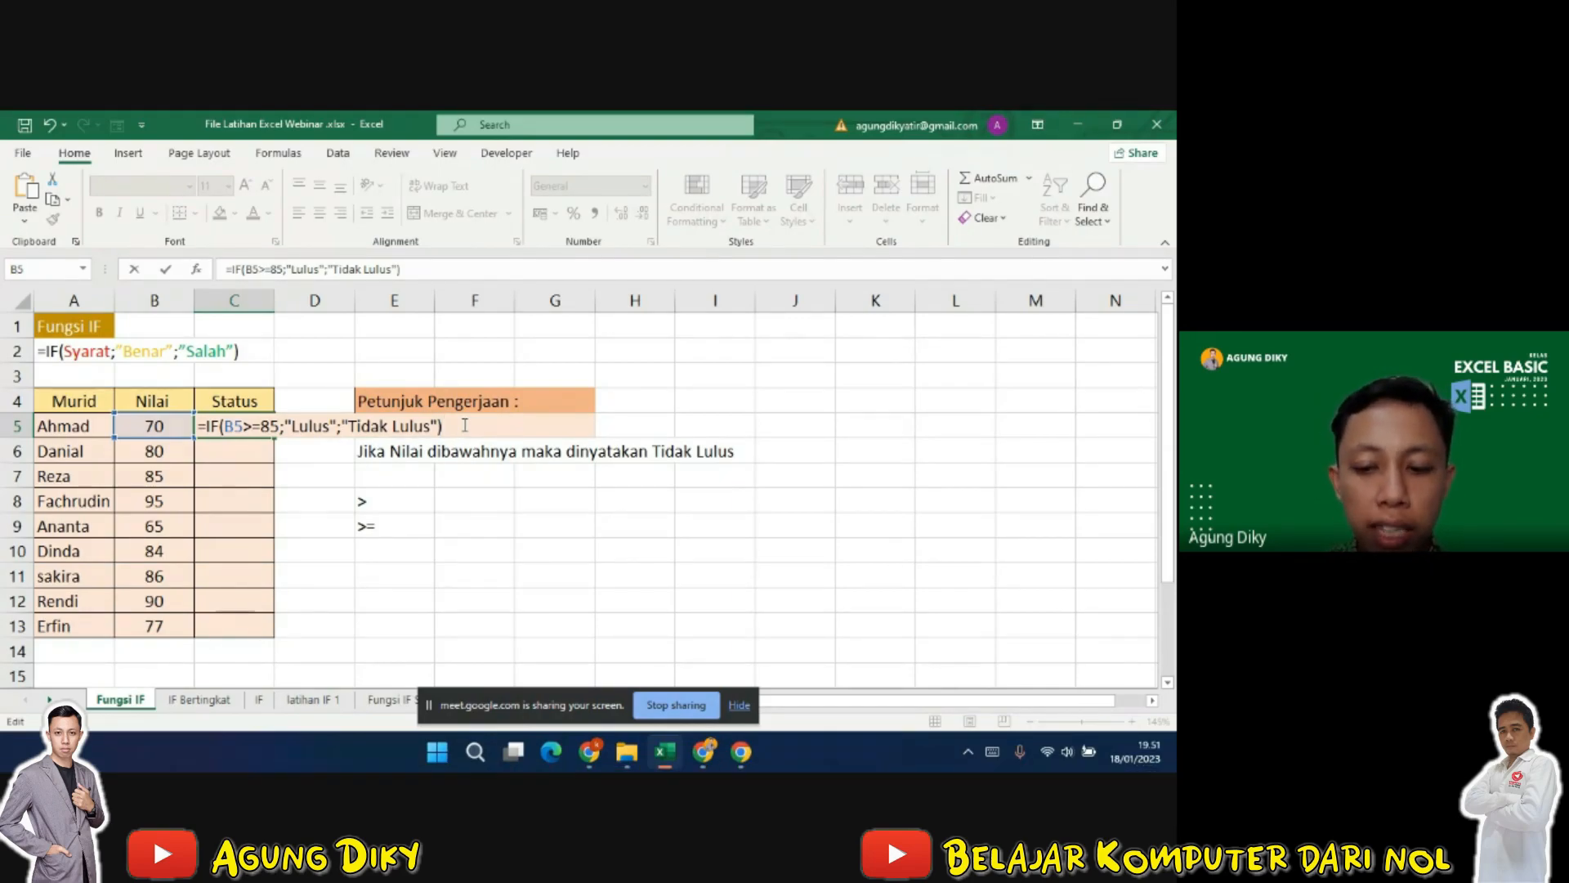
pyautogui.press('Return')
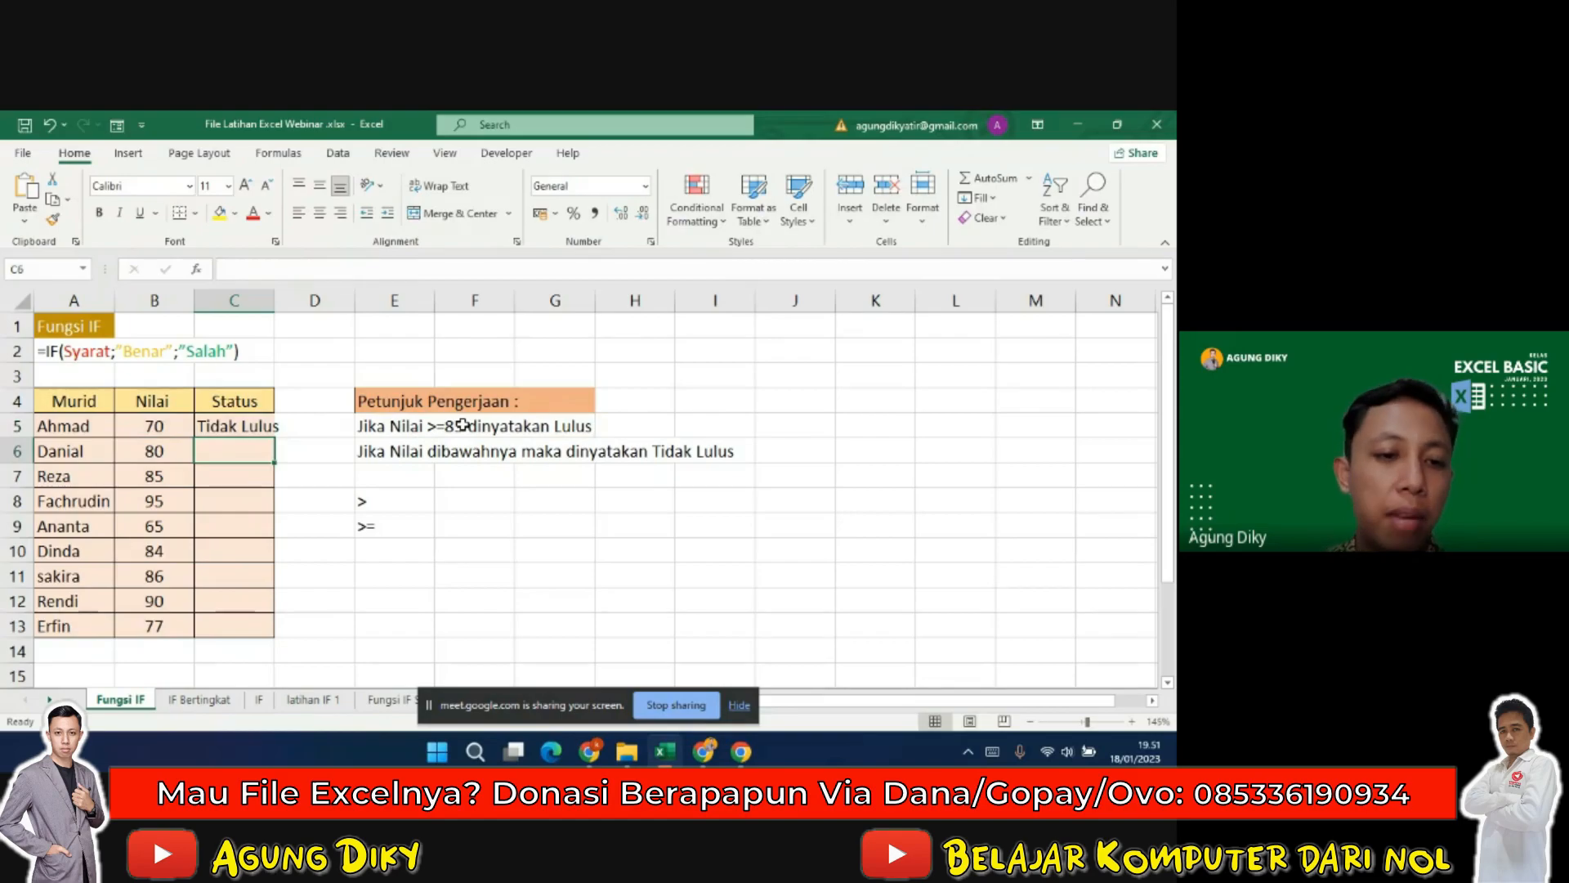
# Widen column C to fit the status text and fill the C5 formula down through C13
pyautogui.moveTo(272, 305); pyautogui.dragTo(303, 305)
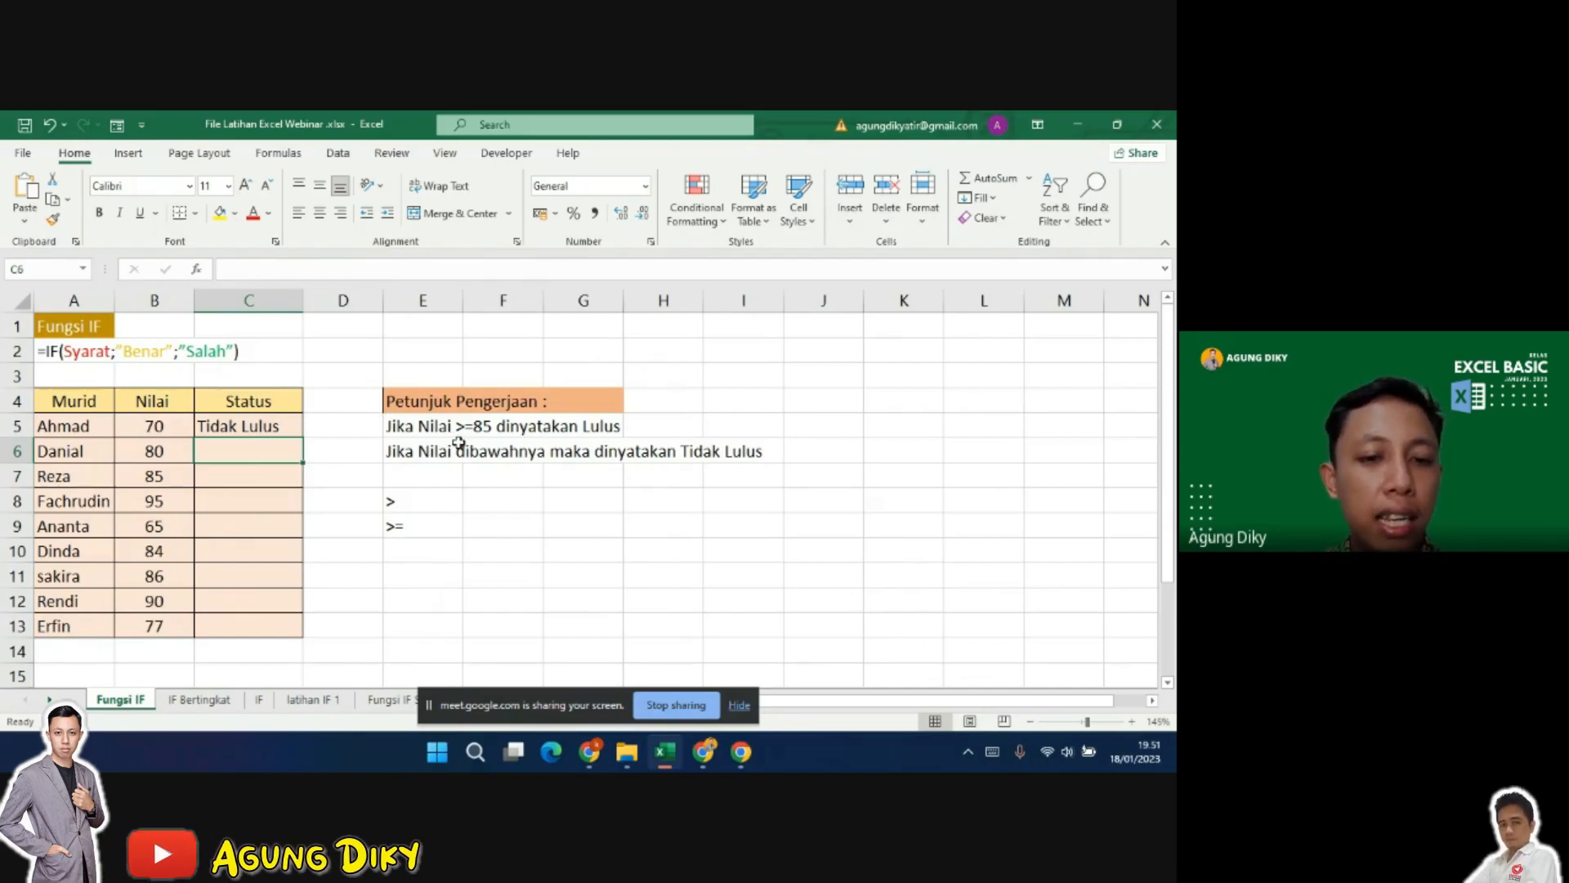
pyautogui.click(275, 428)
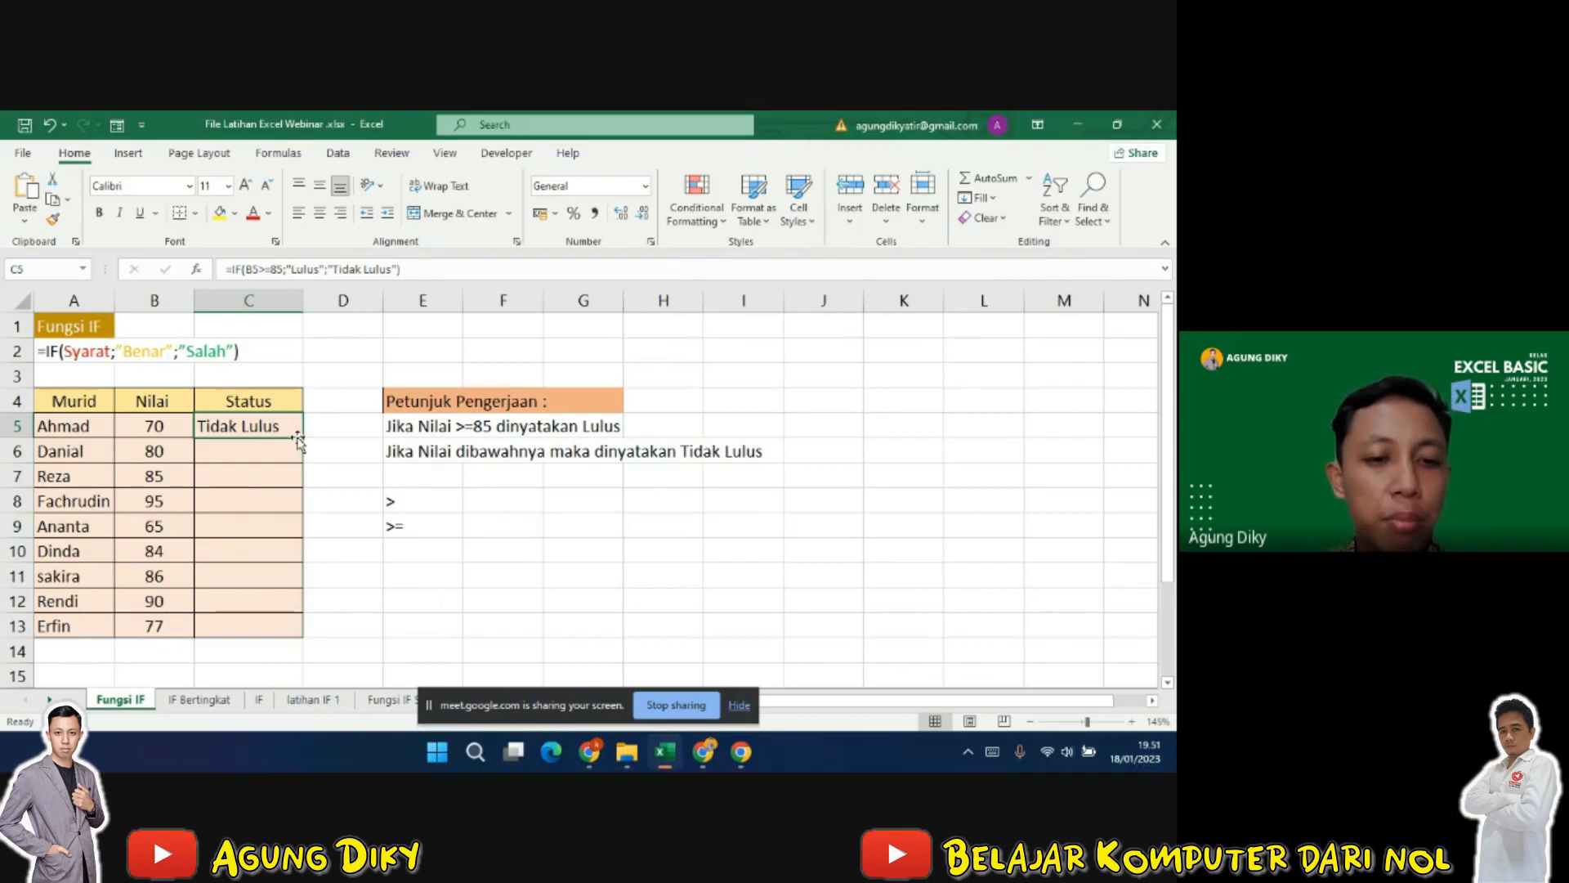
pyautogui.moveTo(303, 440); pyautogui.dragTo(295, 626)
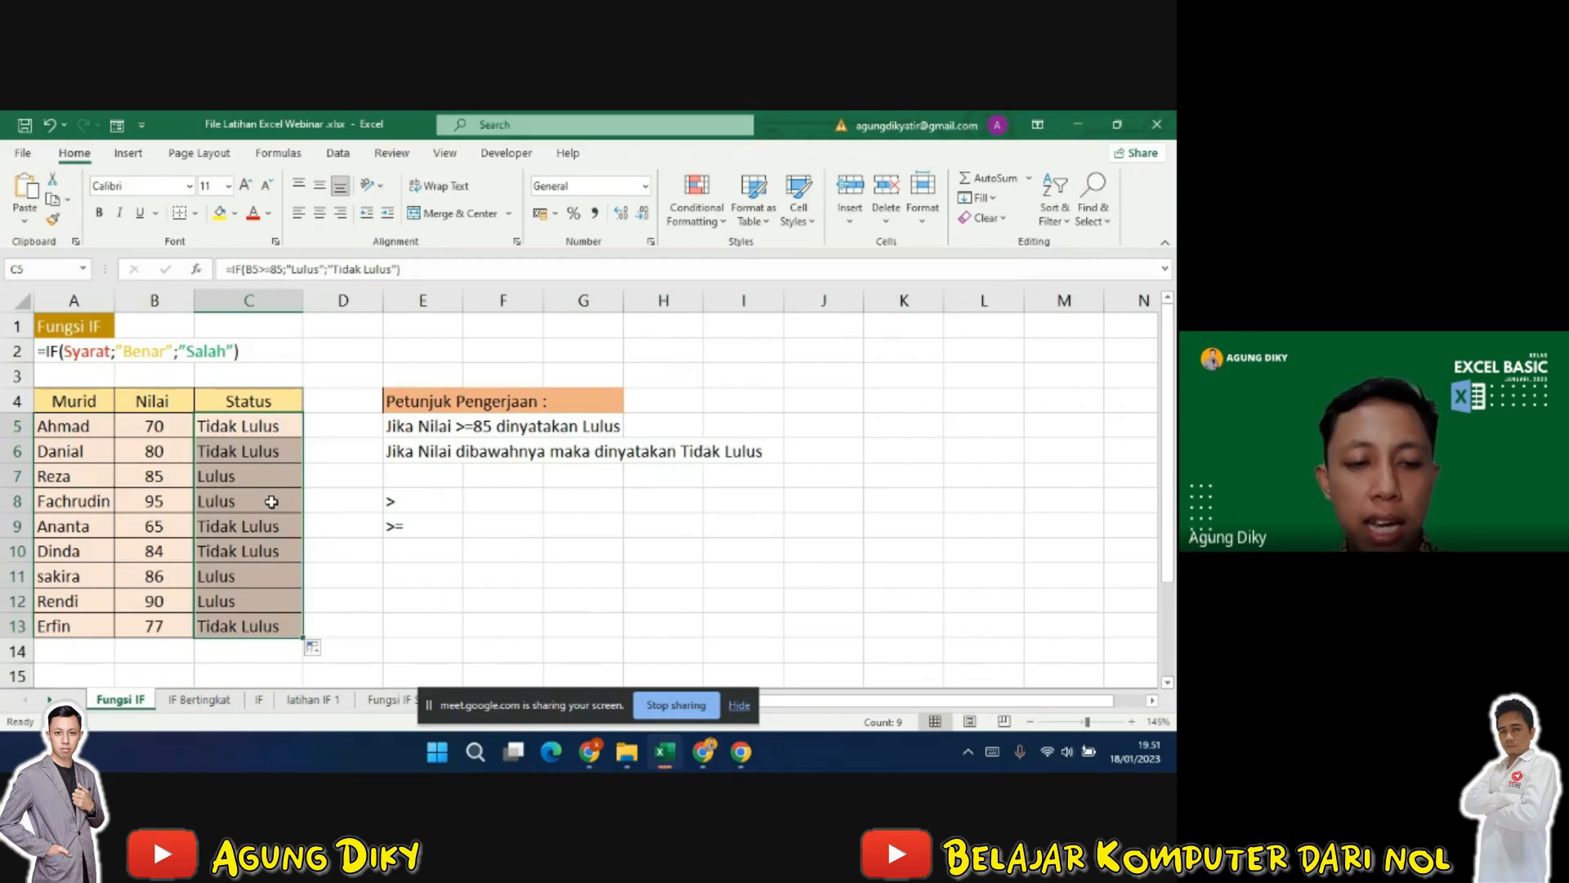
pyautogui.hotkey('ctrl', 'z')
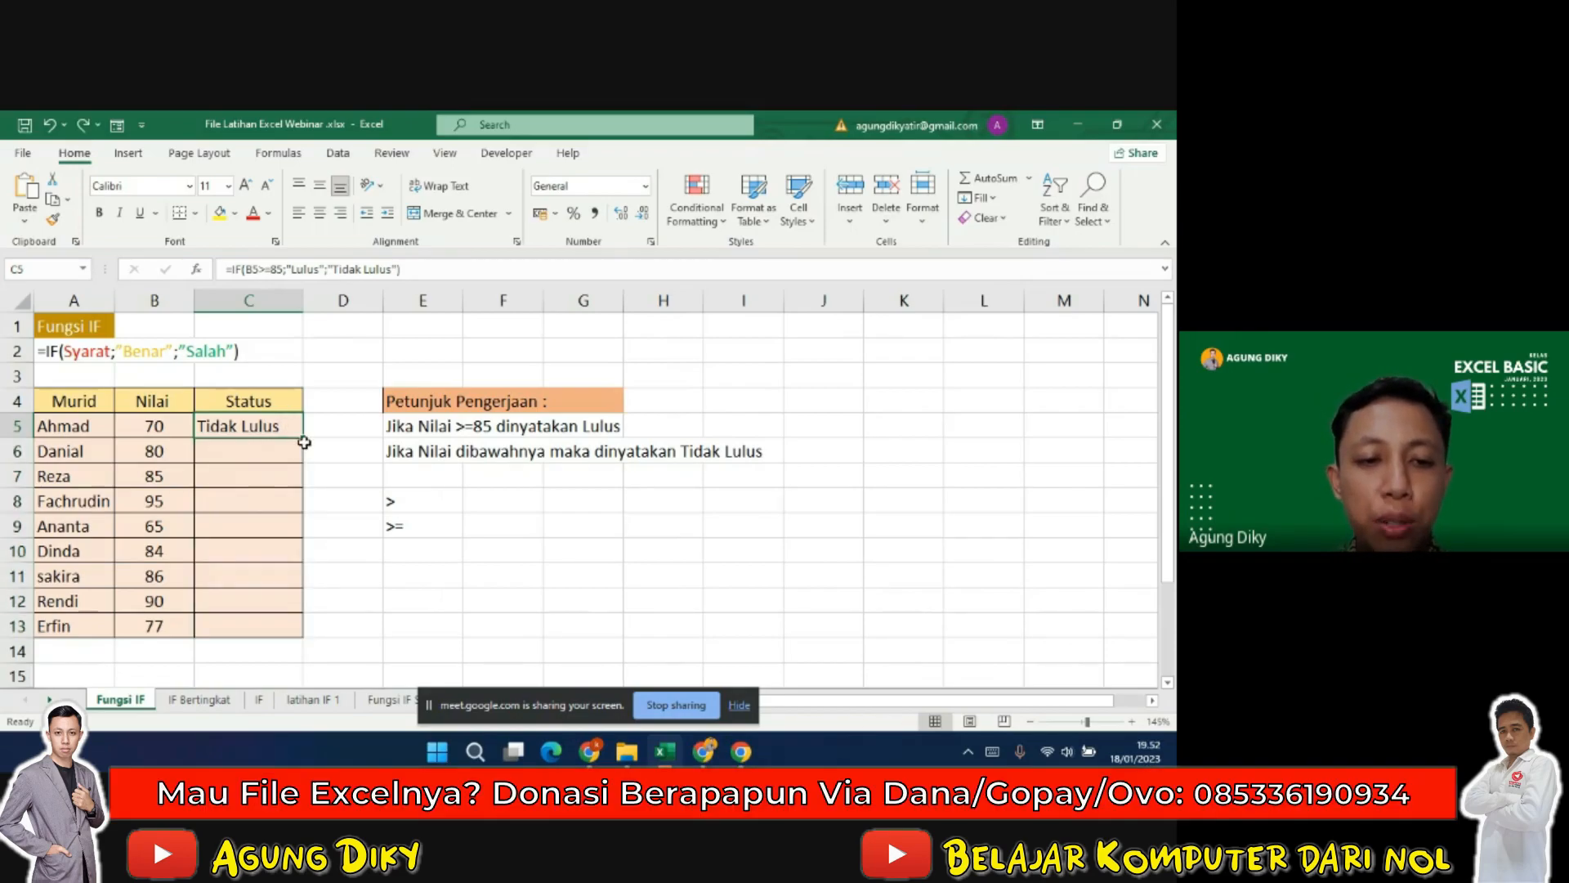
pyautogui.doubleClick(302, 438)
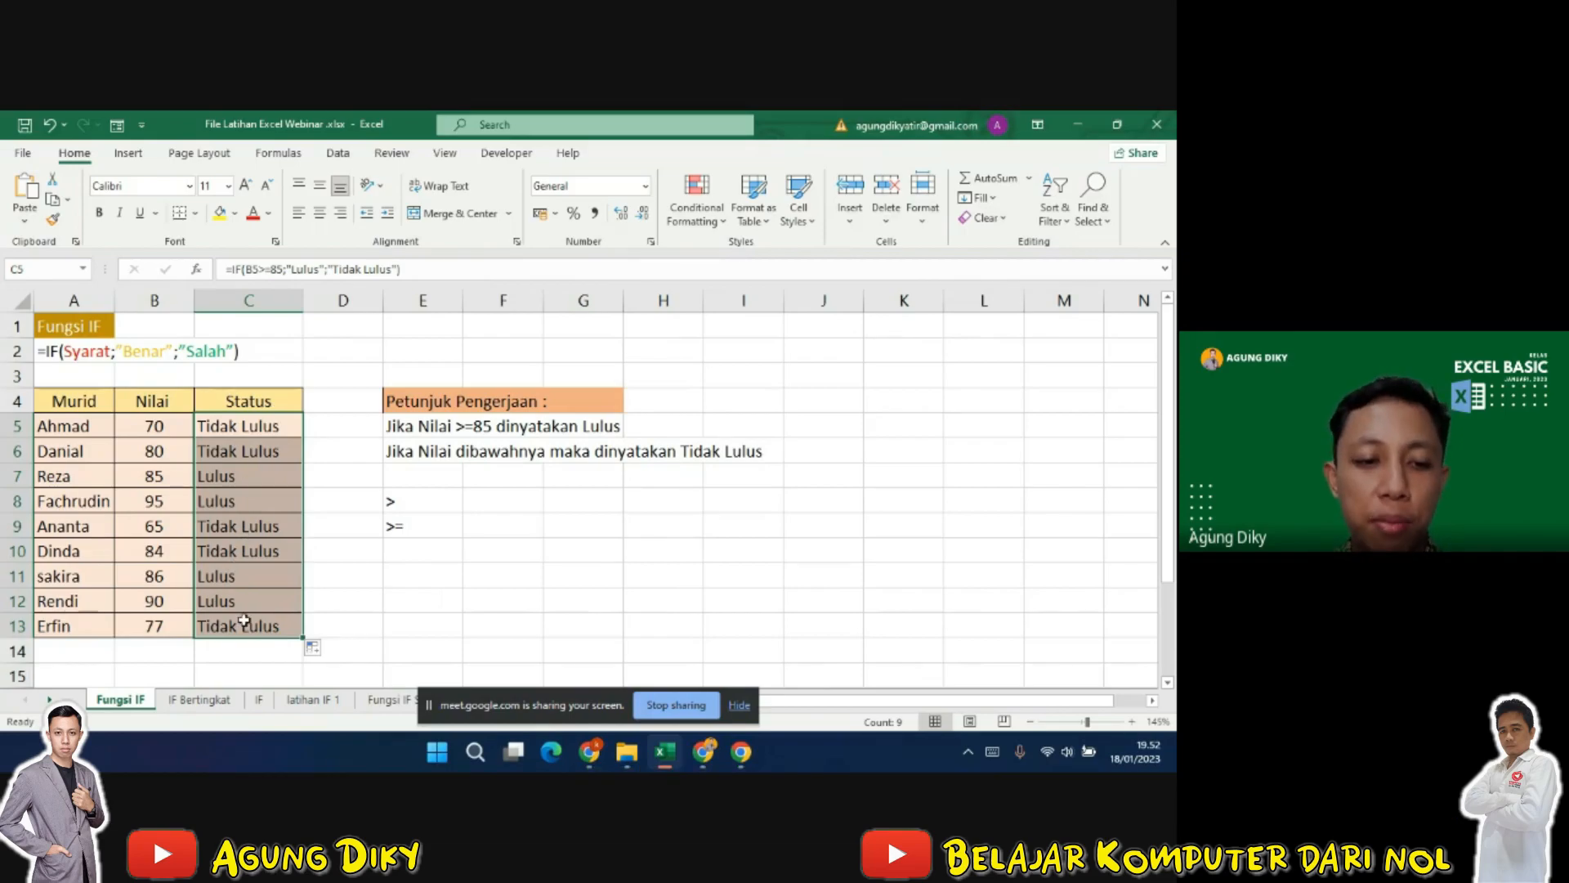
# Check the copied formulas in C6, C7 and C10 and the score in B10
pyautogui.click(200, 449)
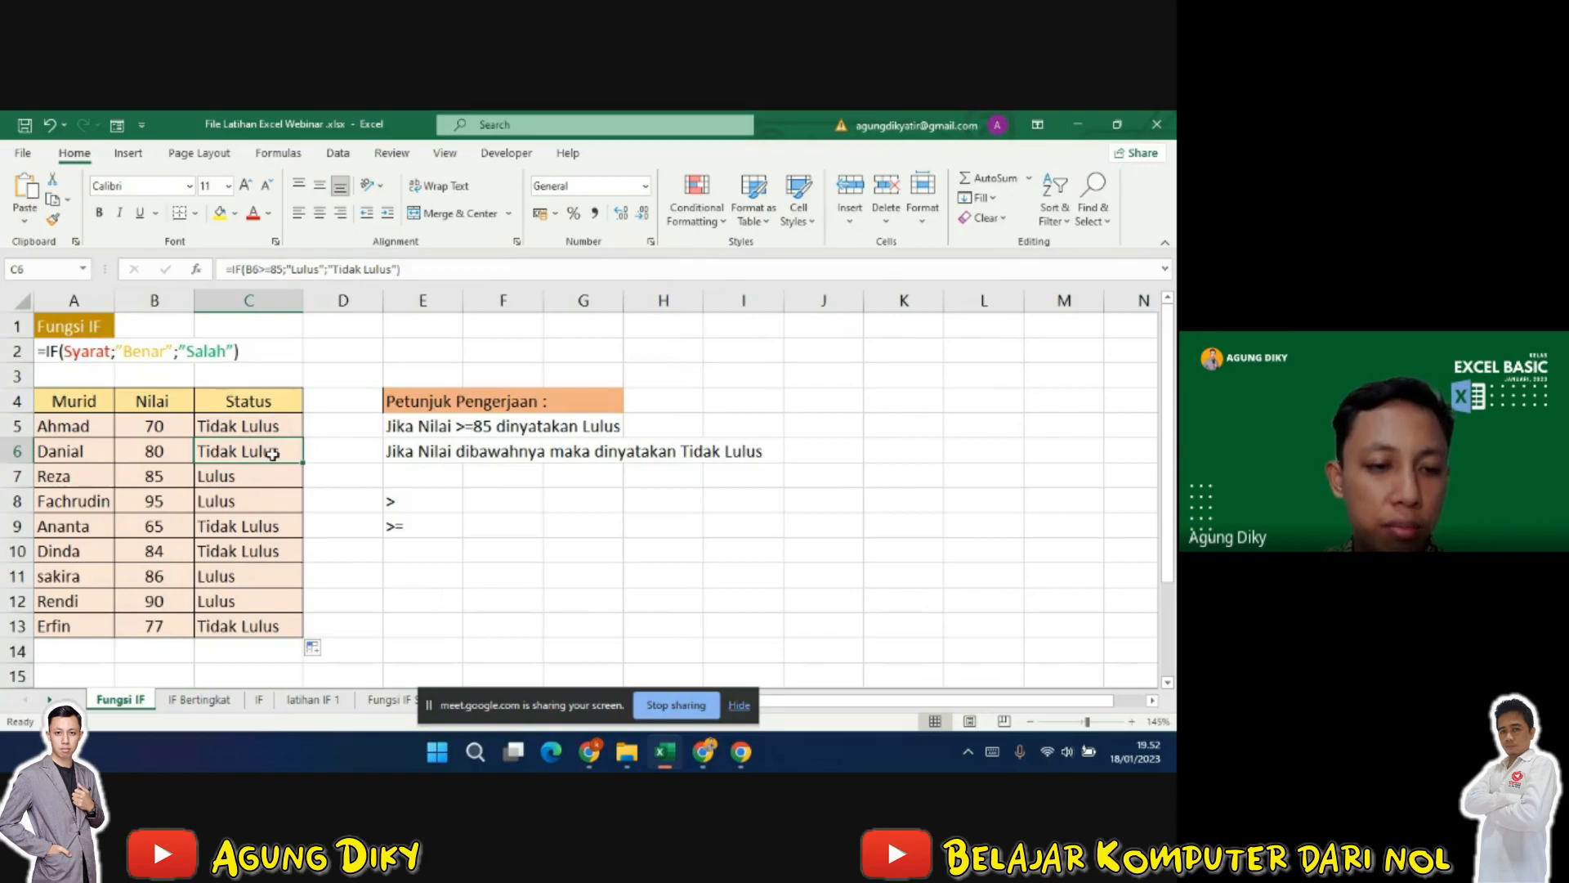
pyautogui.click(268, 483)
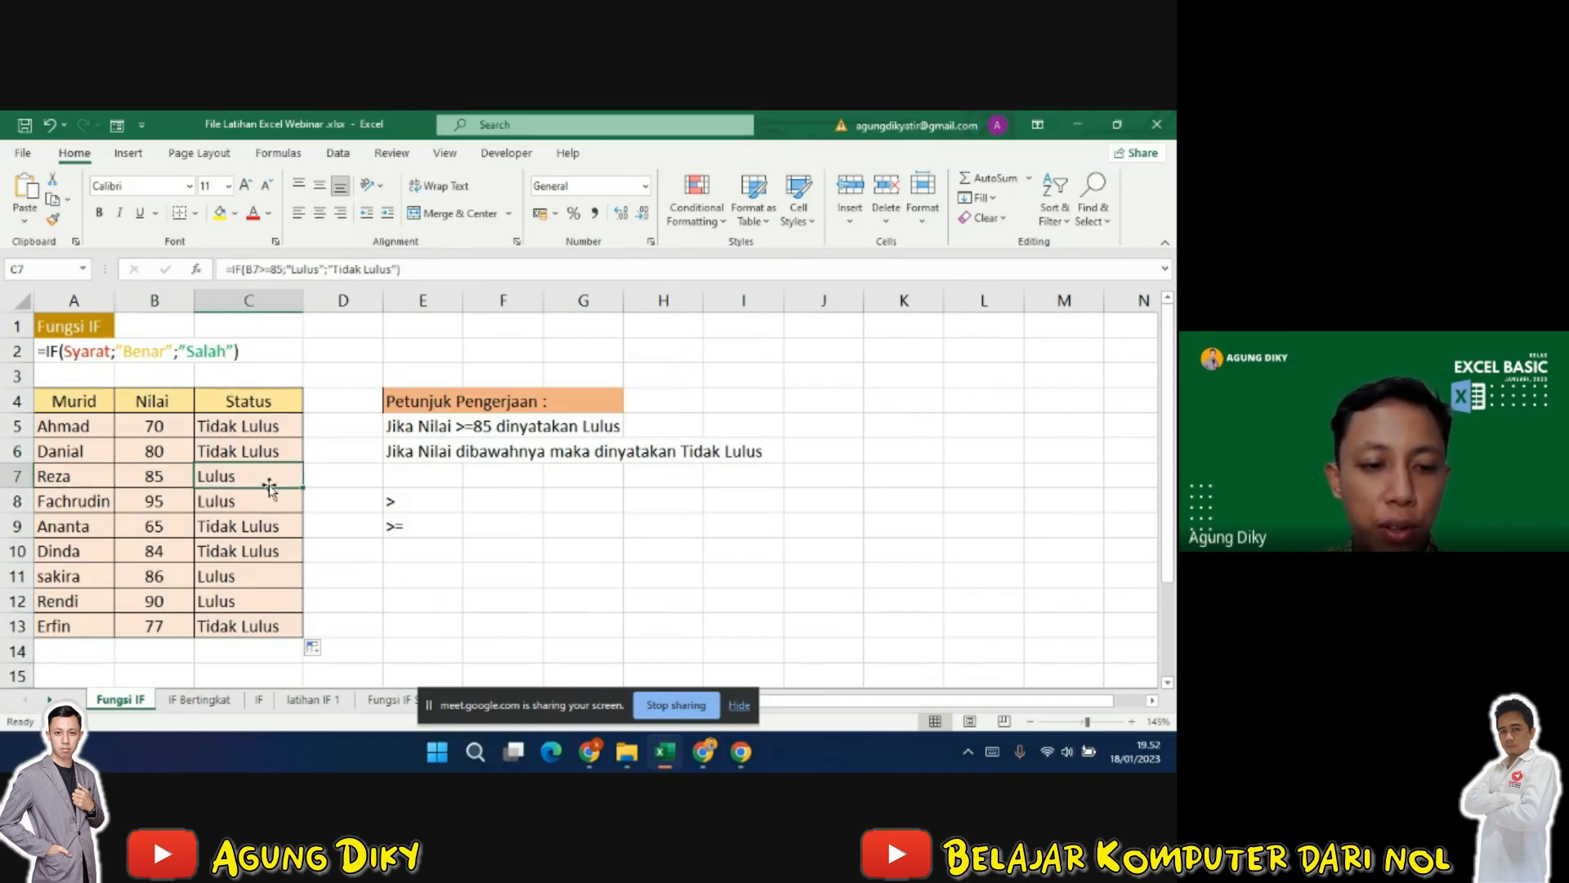
pyautogui.click(172, 550)
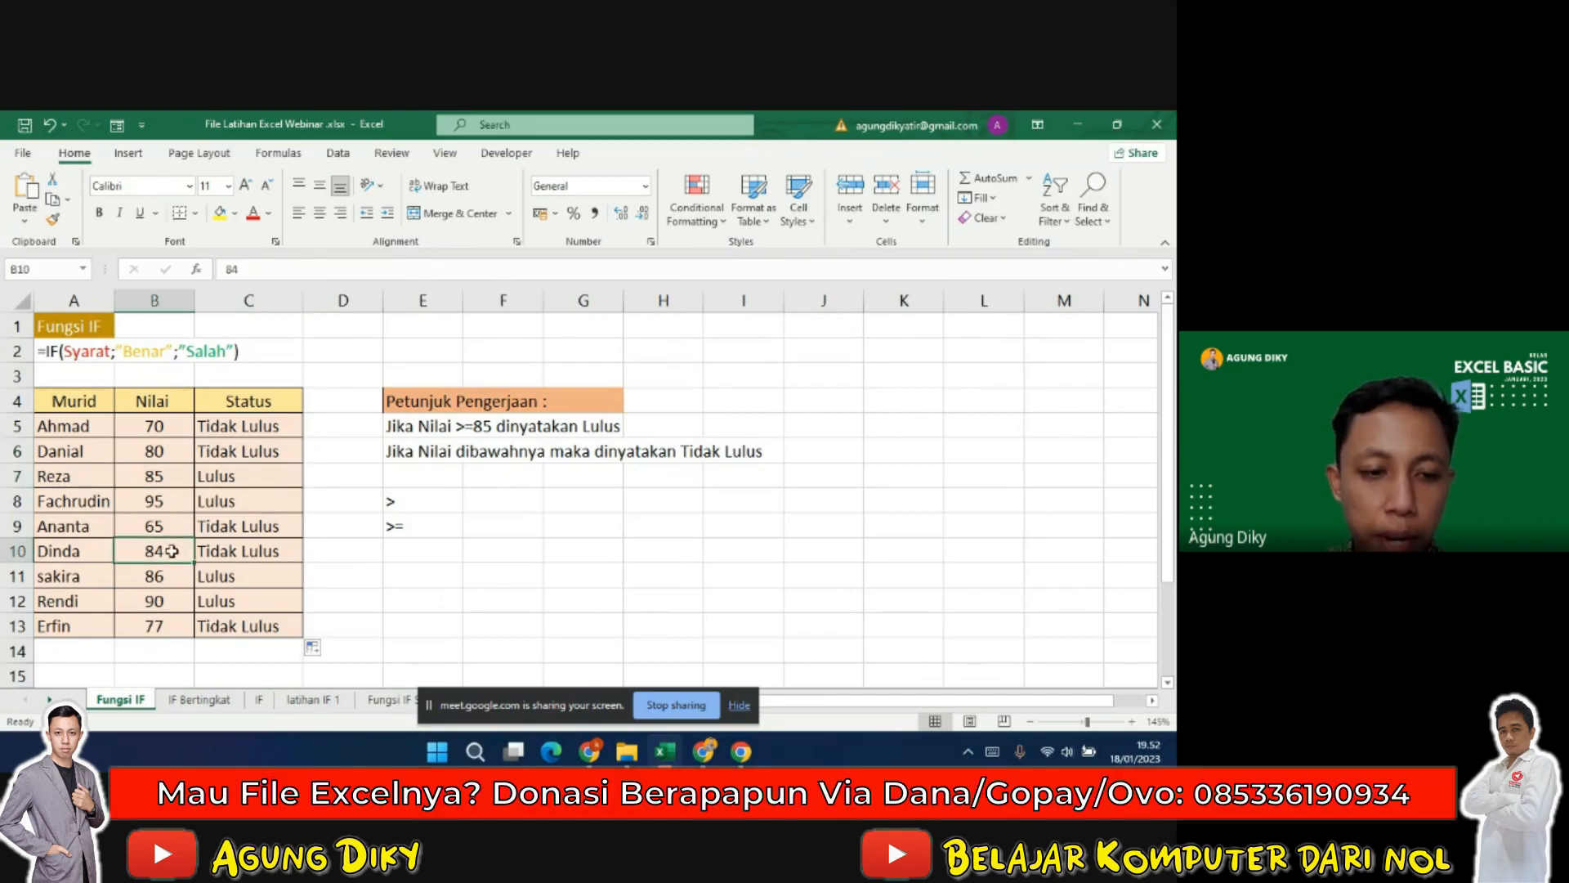
pyautogui.click(233, 556)
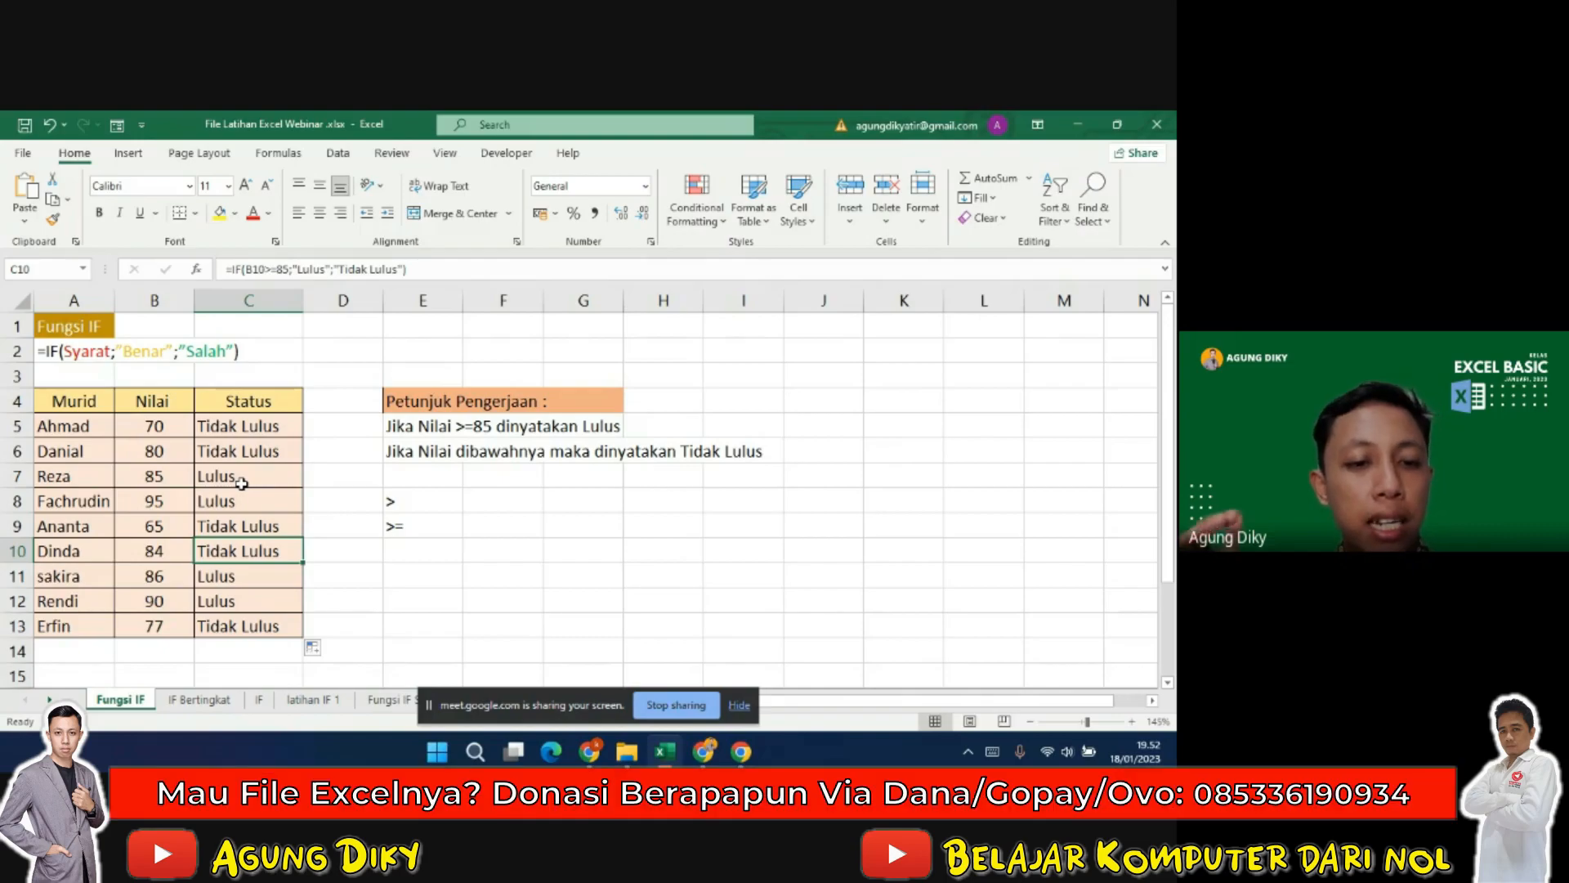
# Change the condition in the C5 formula to B5>85 and fill the formula down through C13
pyautogui.doubleClick(248, 419)
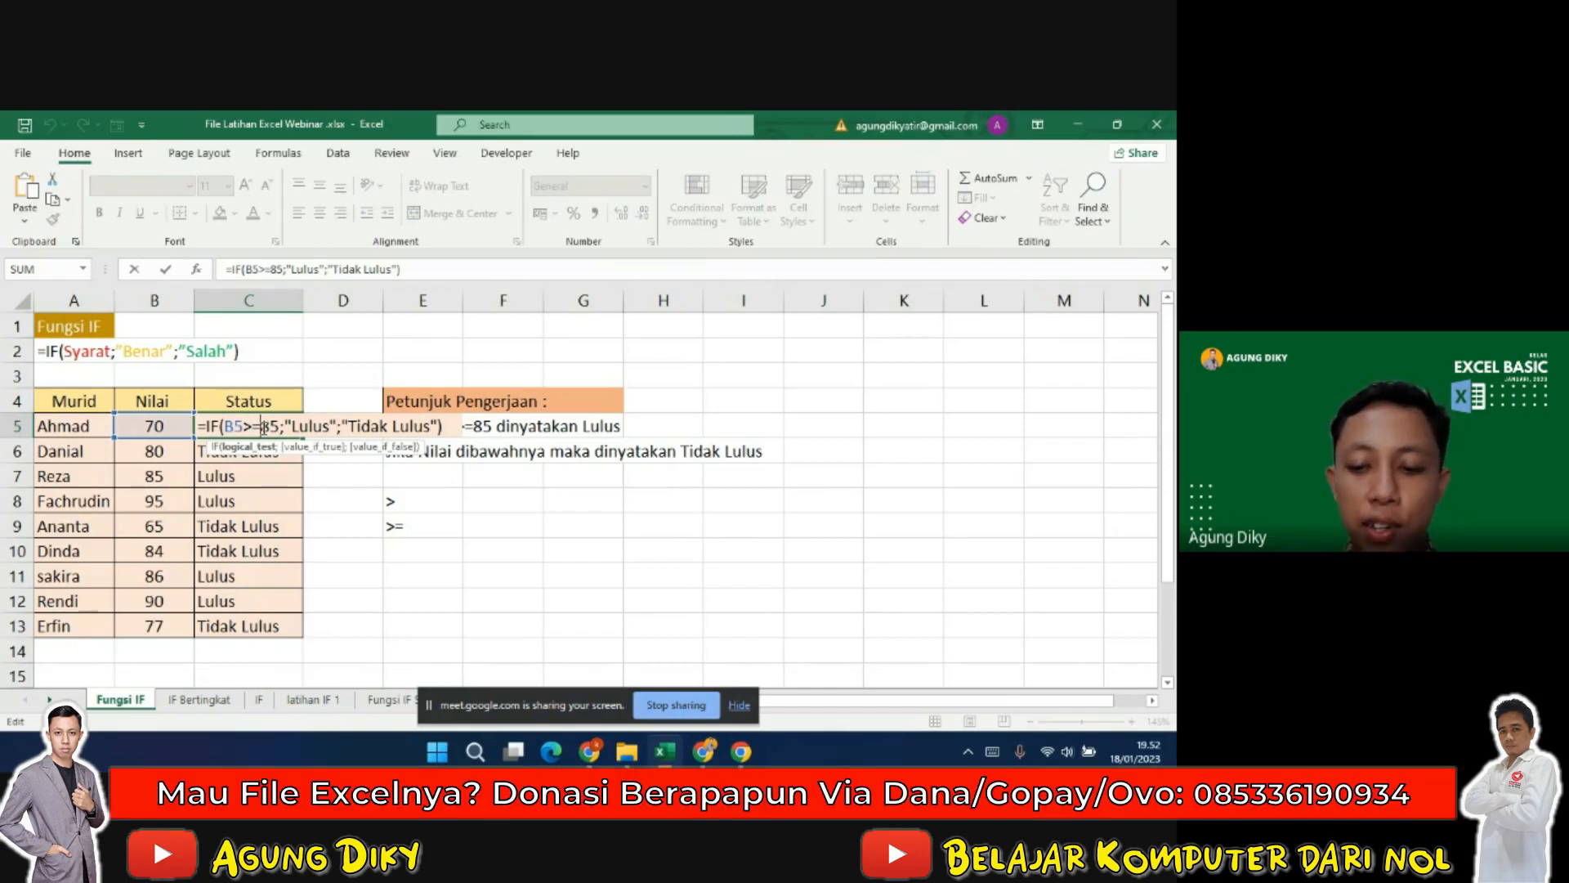
pyautogui.press('BackSpace')
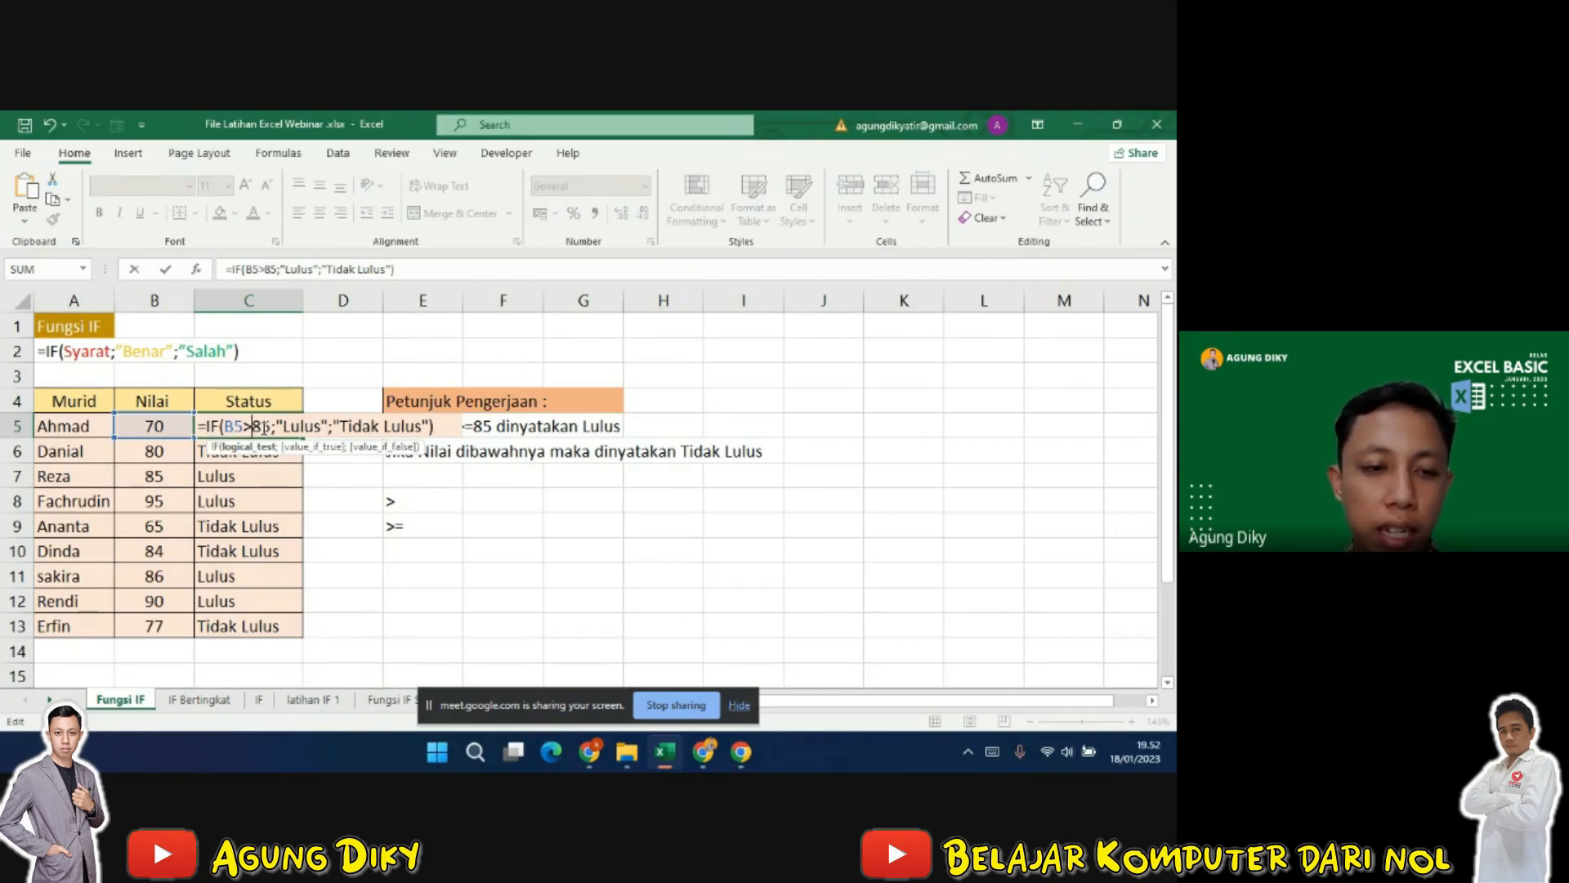
pyautogui.press('Return')
pyautogui.click(262, 426)
pyautogui.moveTo(301, 438); pyautogui.dragTo(297, 638)
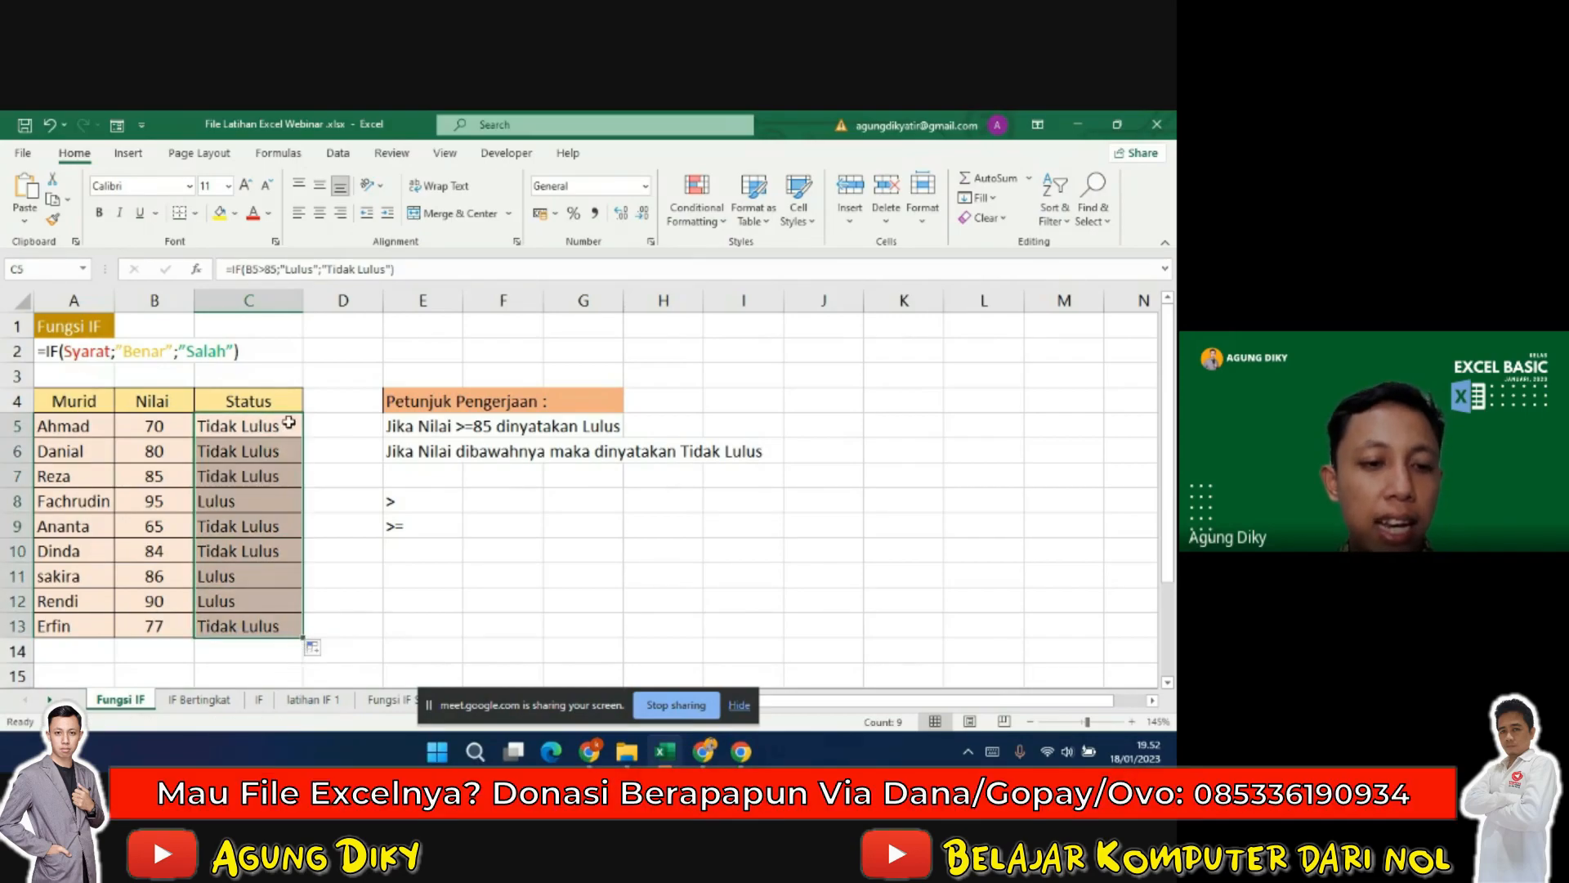
# Compare the score and status in row 7 with the > and >= notes in E8 and E9 and the passing rule in row 5
pyautogui.click(214, 477)
pyautogui.click(163, 479)
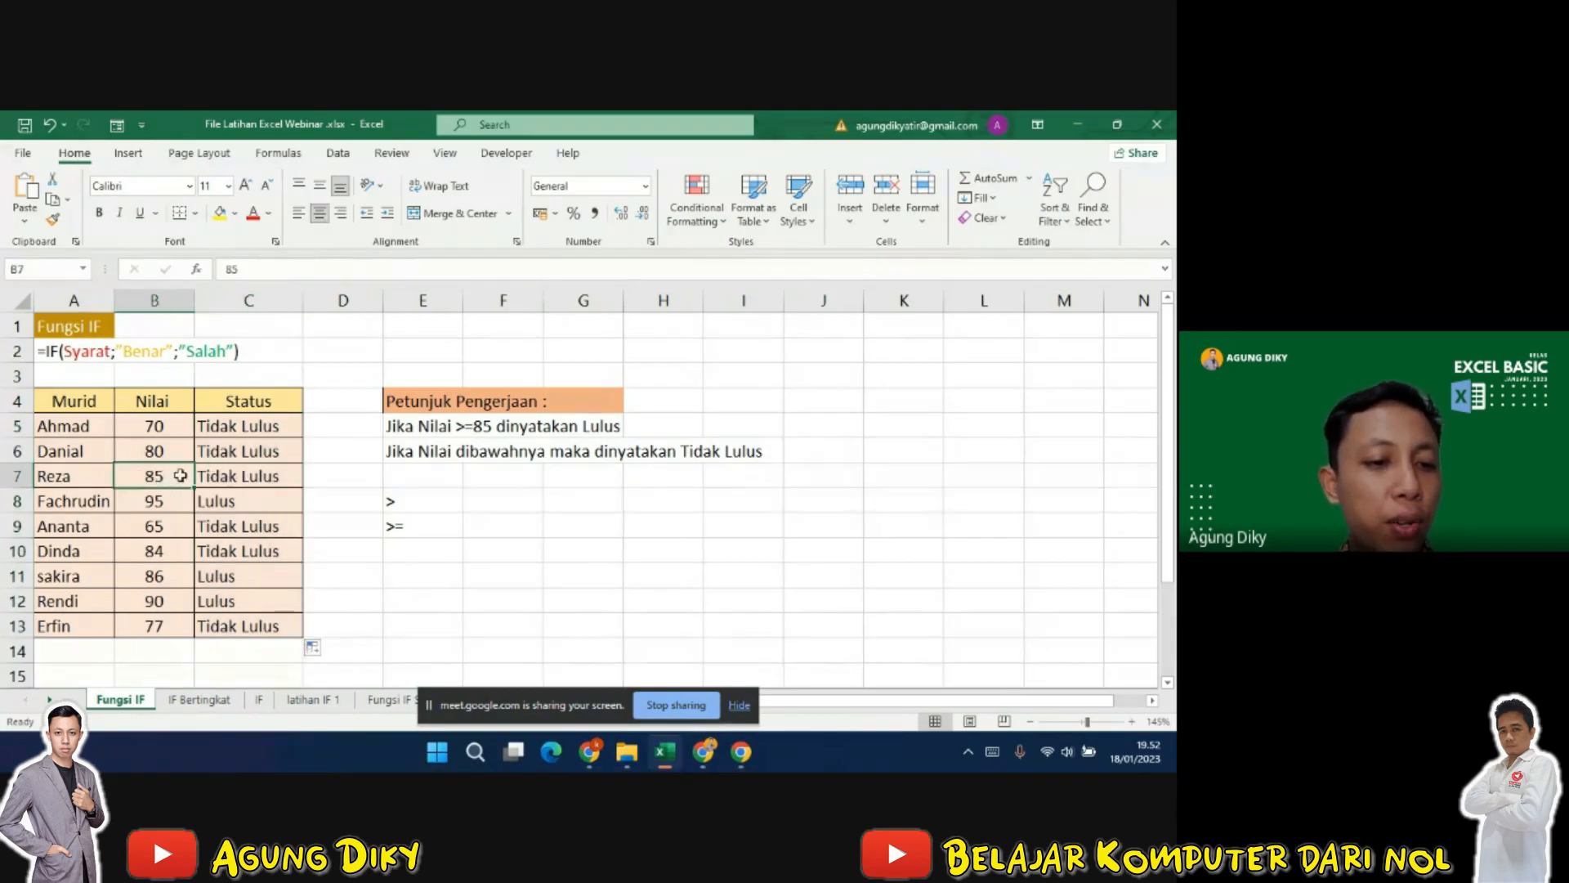
pyautogui.click(216, 473)
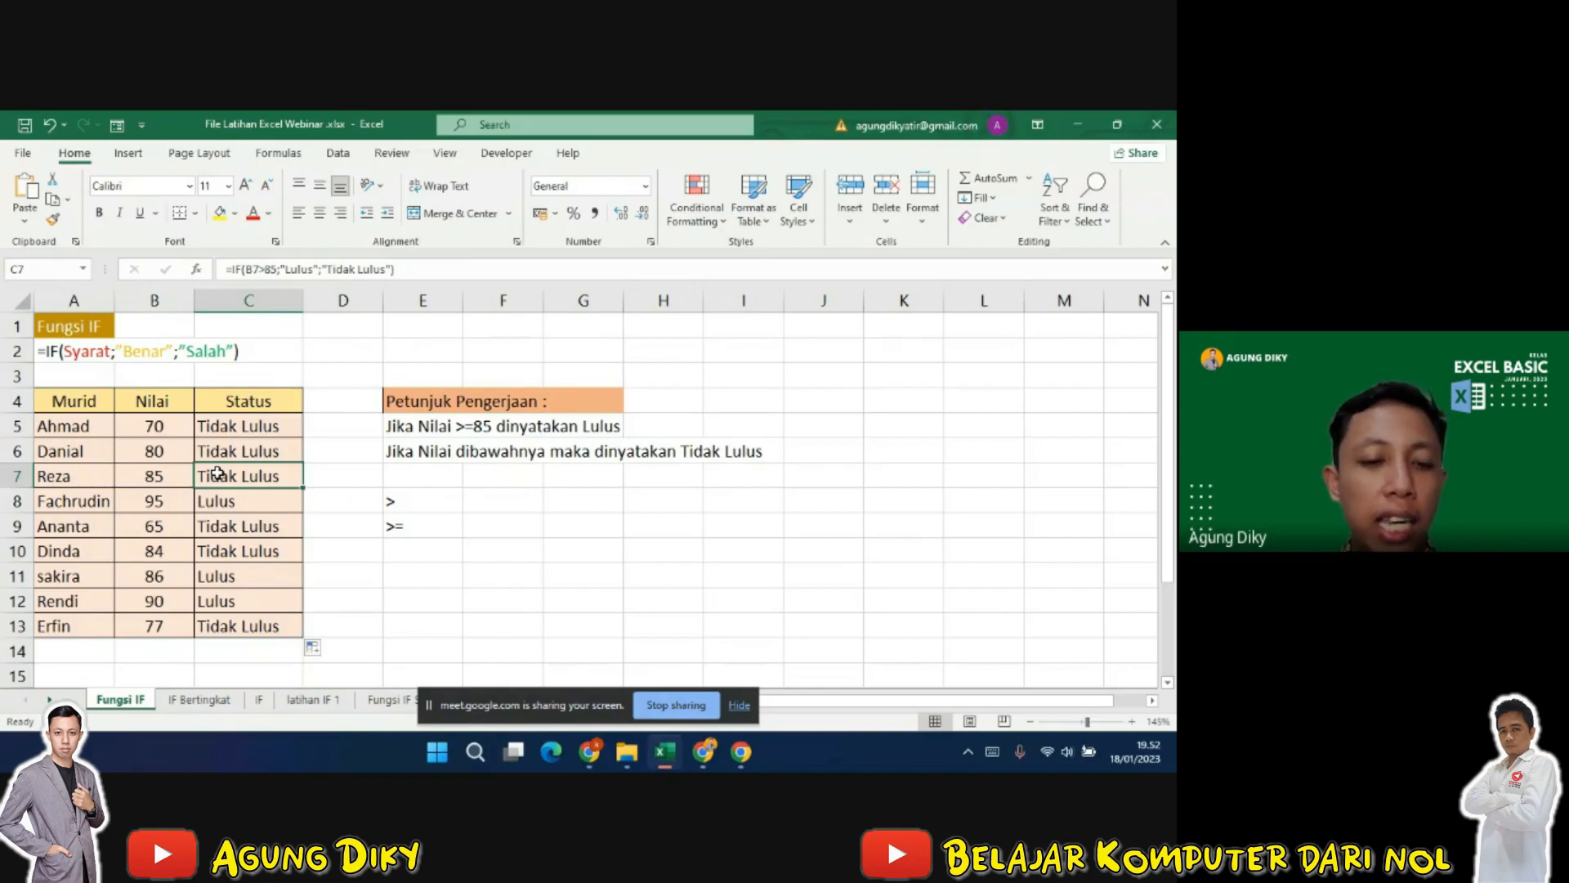
pyautogui.click(395, 508)
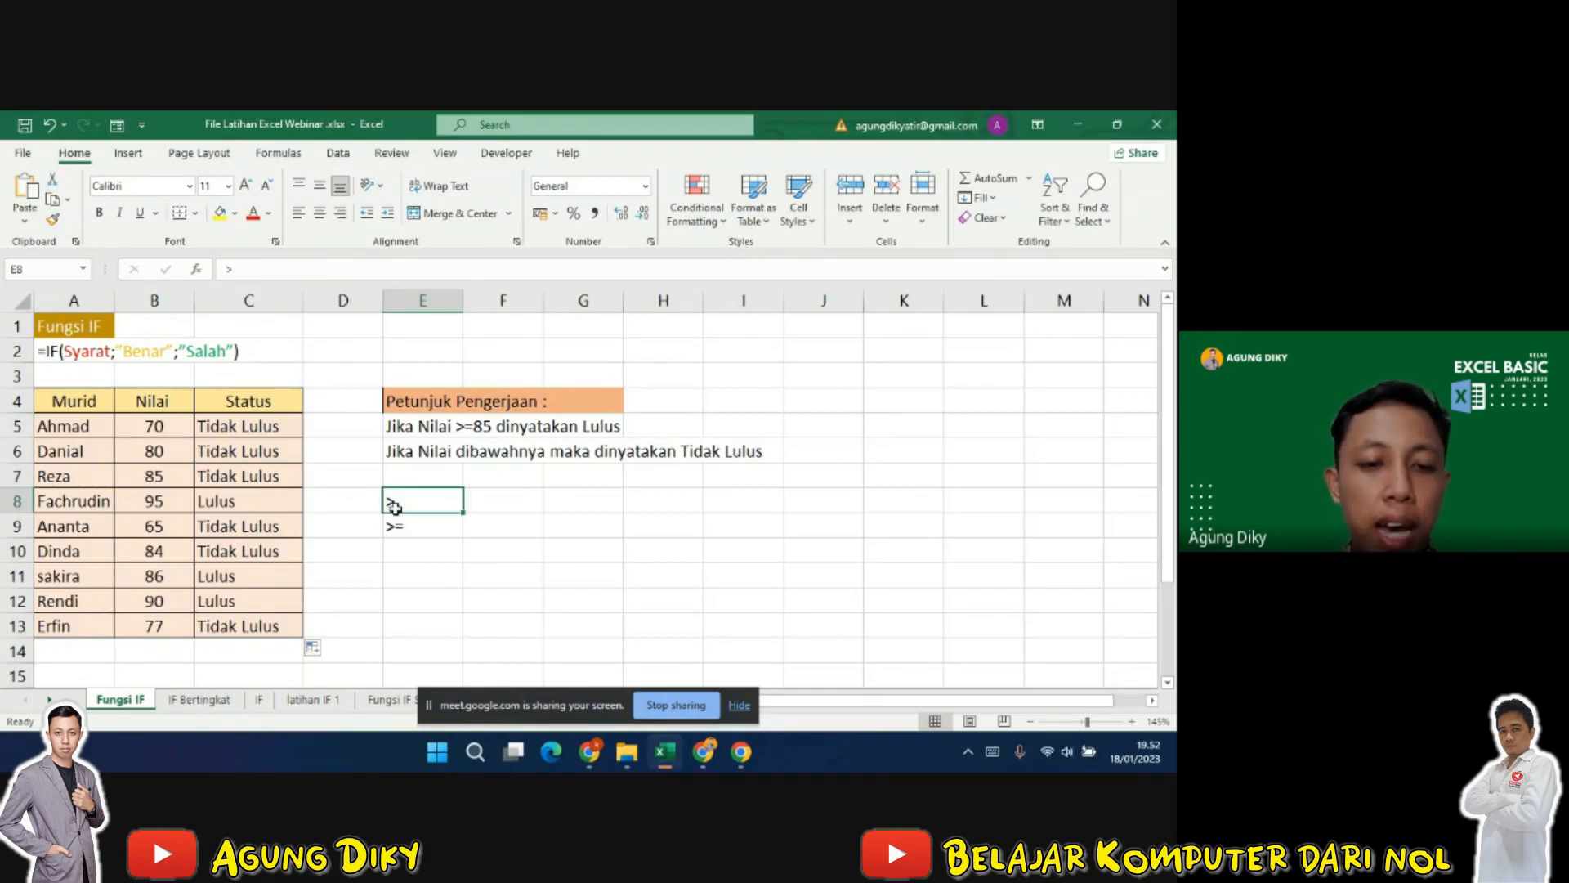
pyautogui.click(415, 531)
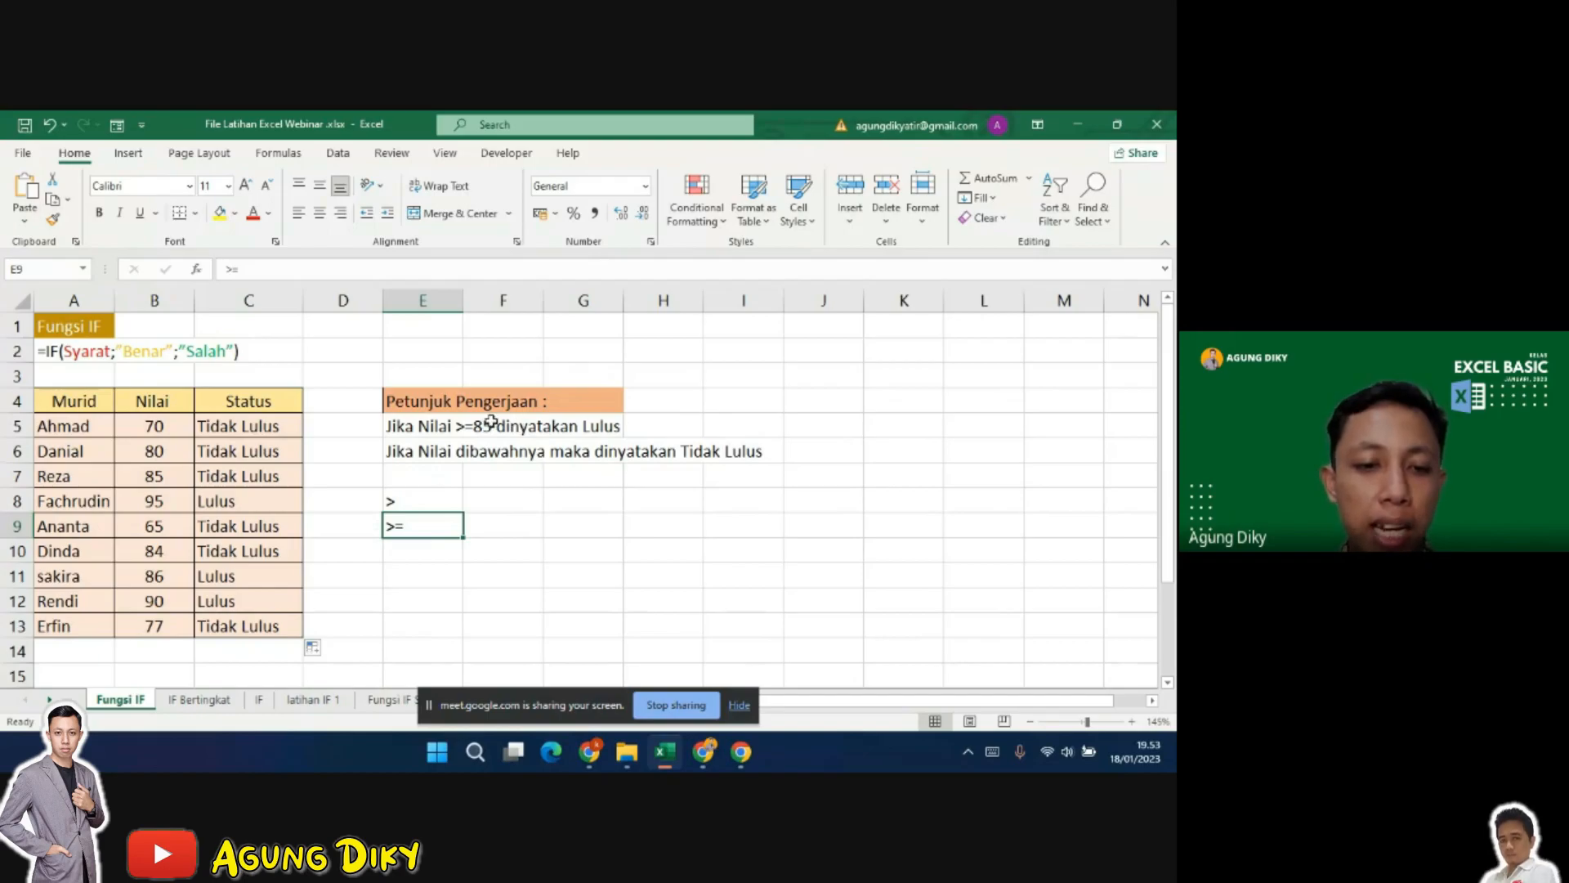
pyautogui.click(402, 506)
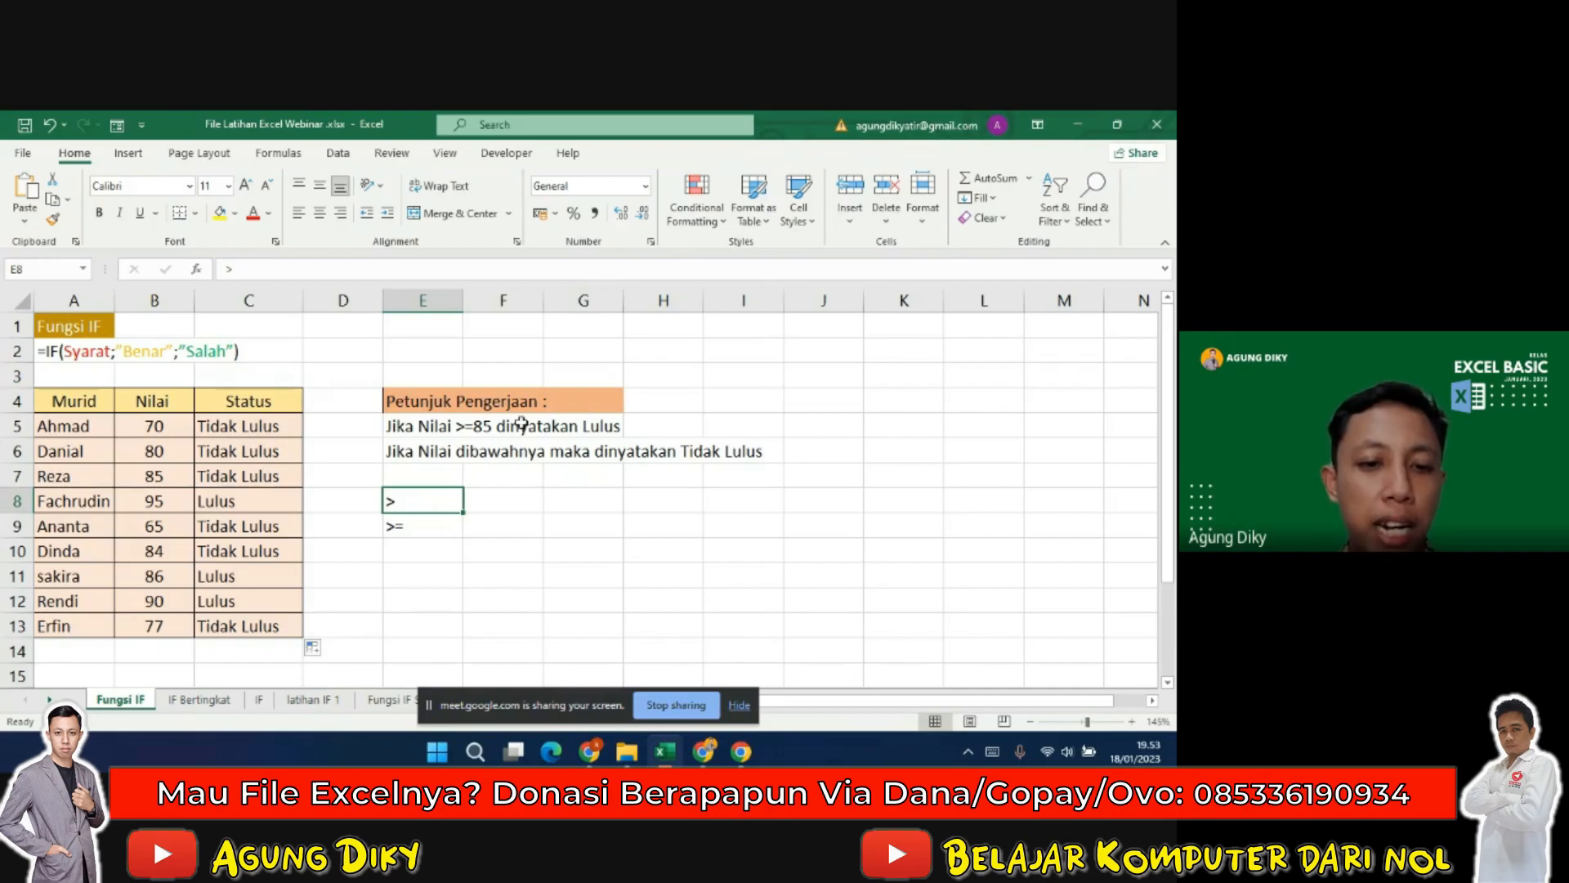
pyautogui.click(474, 426)
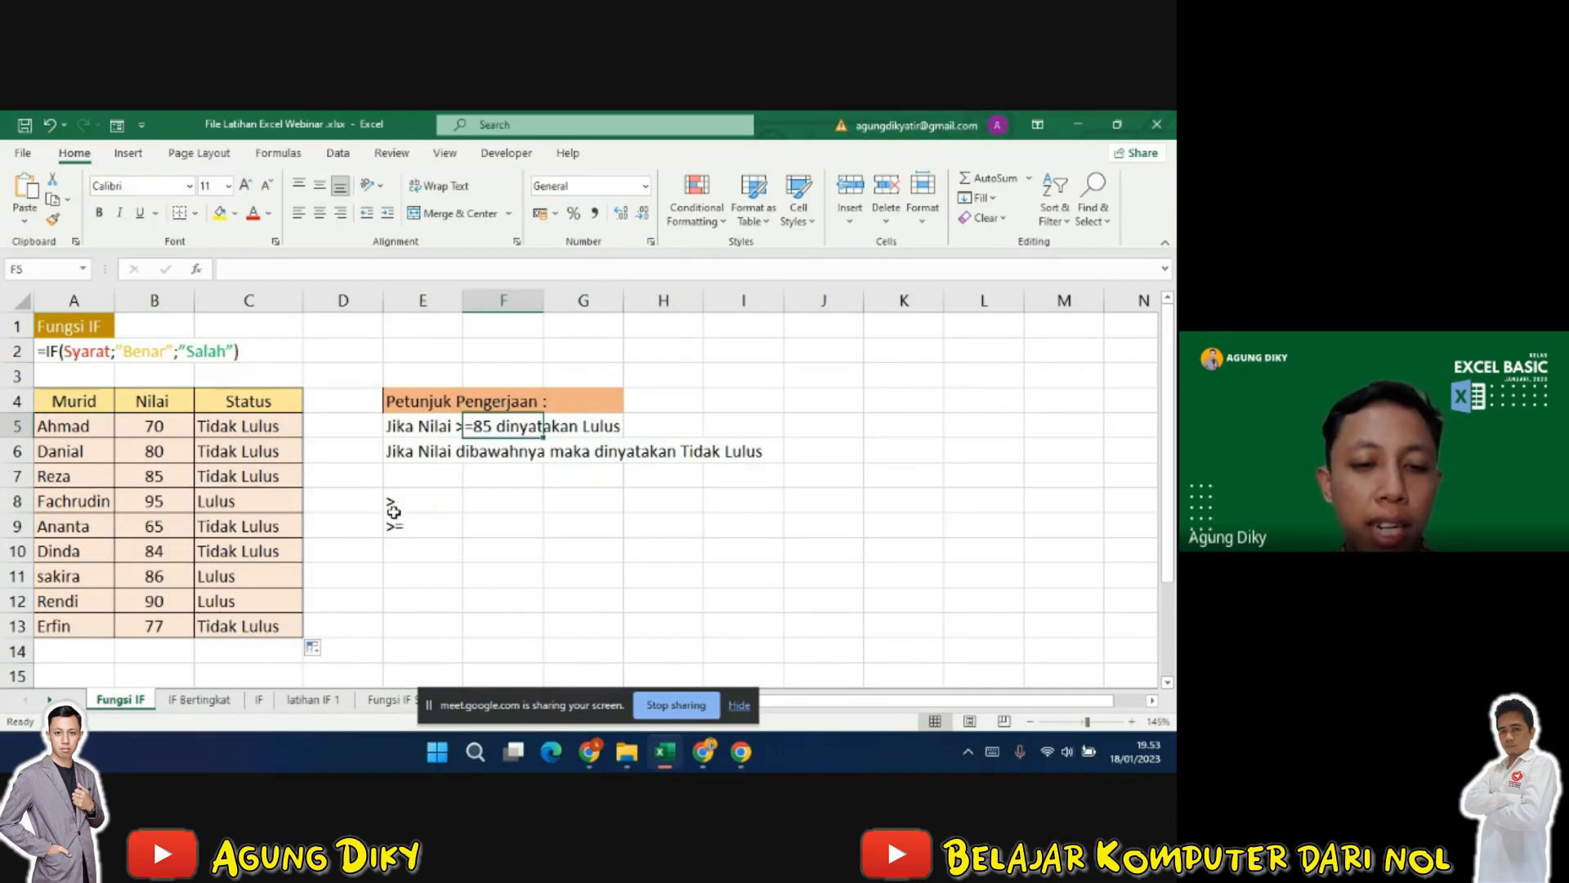
pyautogui.click(392, 501)
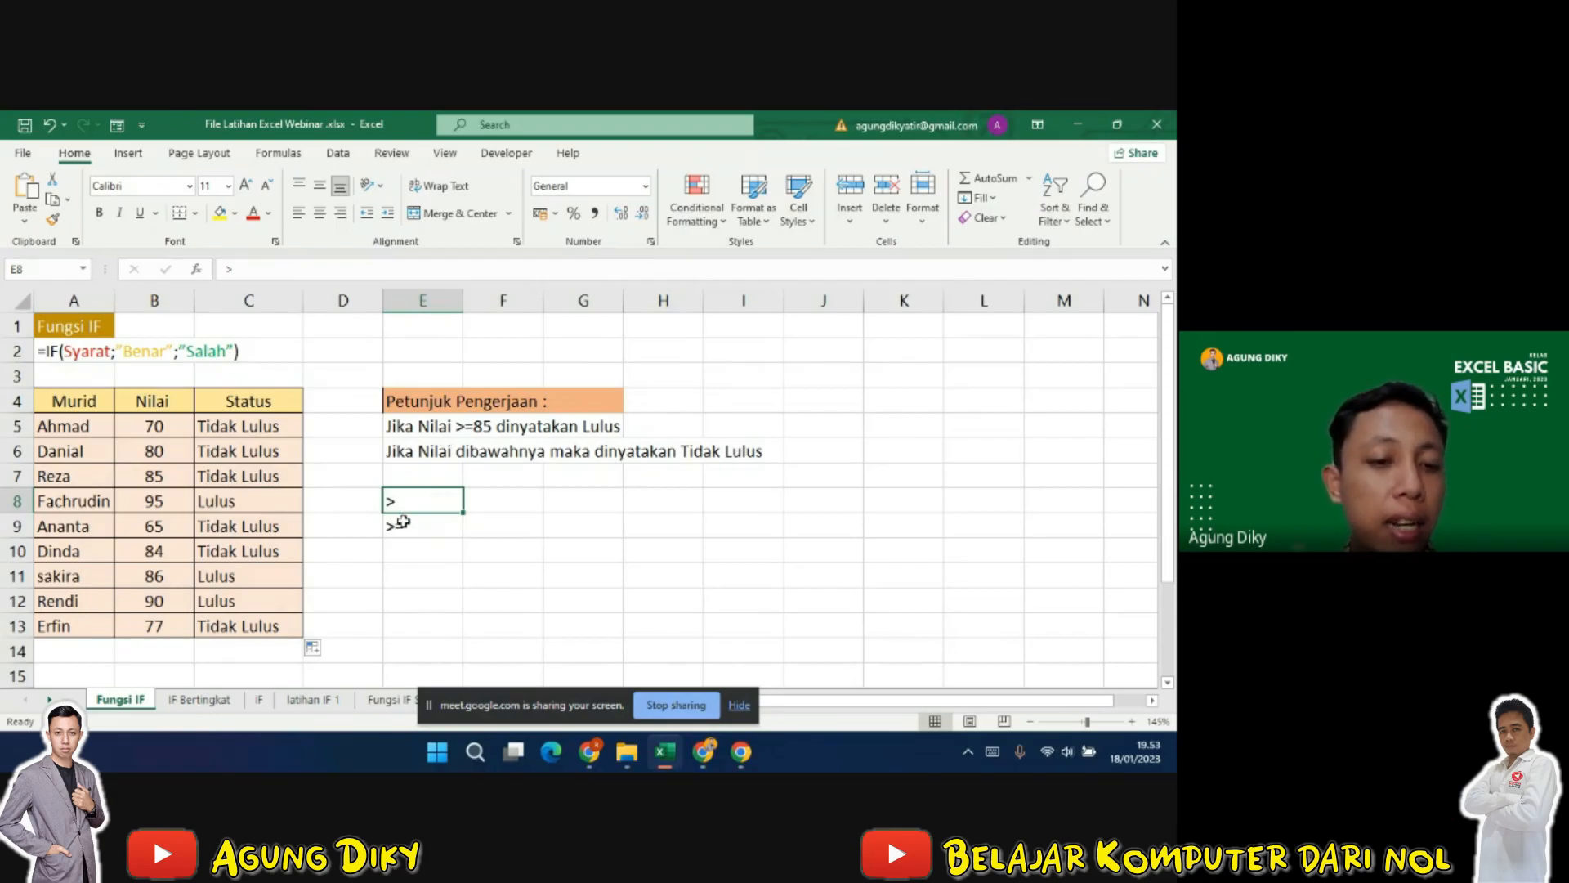
pyautogui.press('Down')
pyautogui.press('Down')
pyautogui.press('Down')
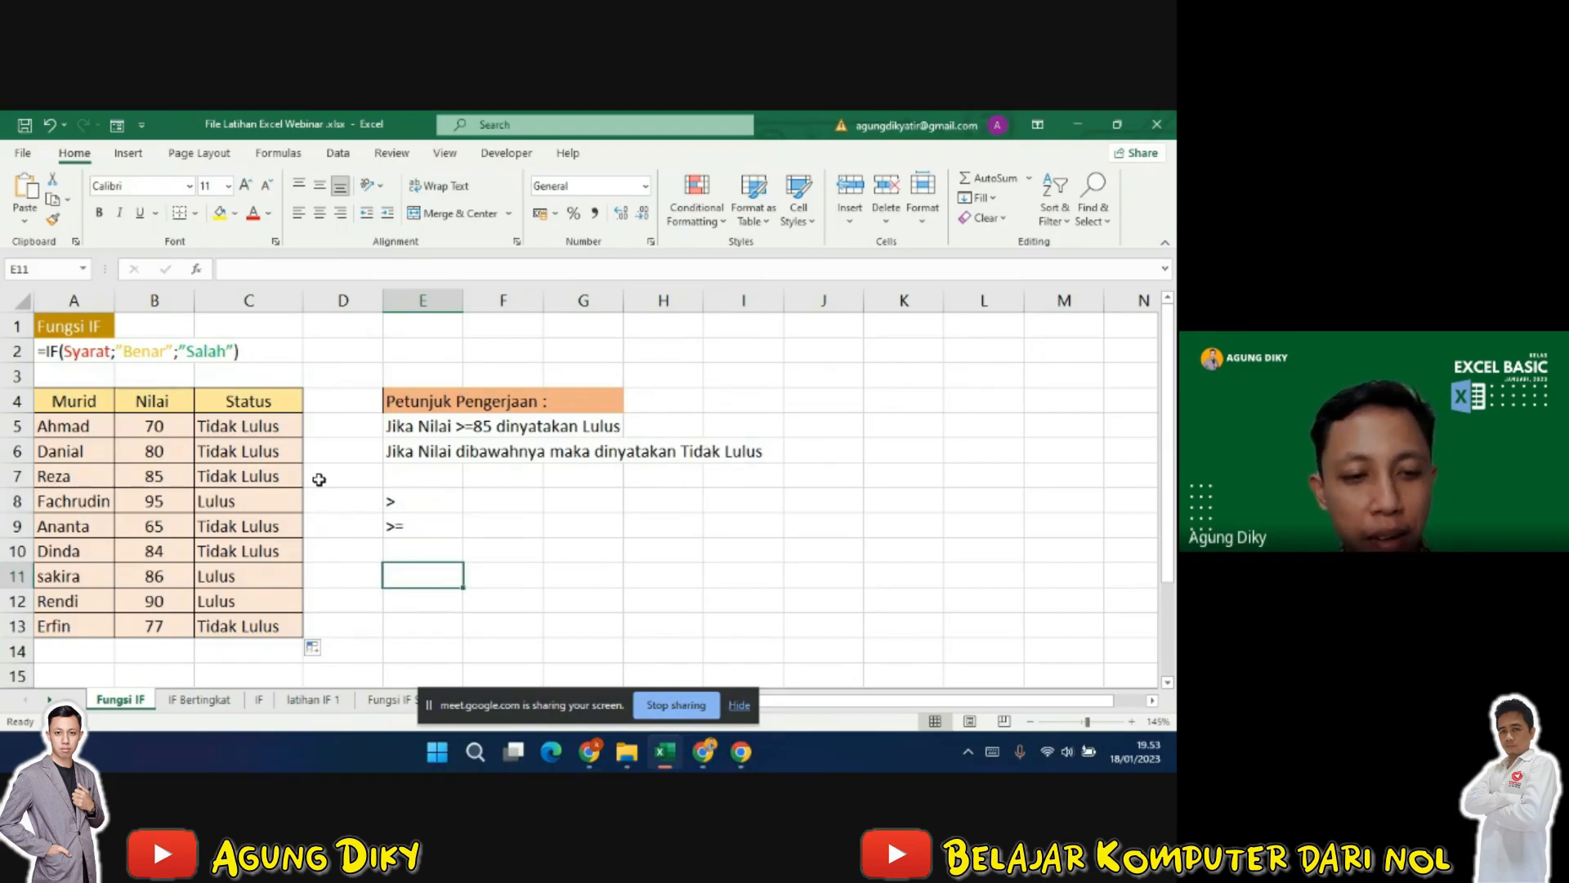
pyautogui.click(368, 500)
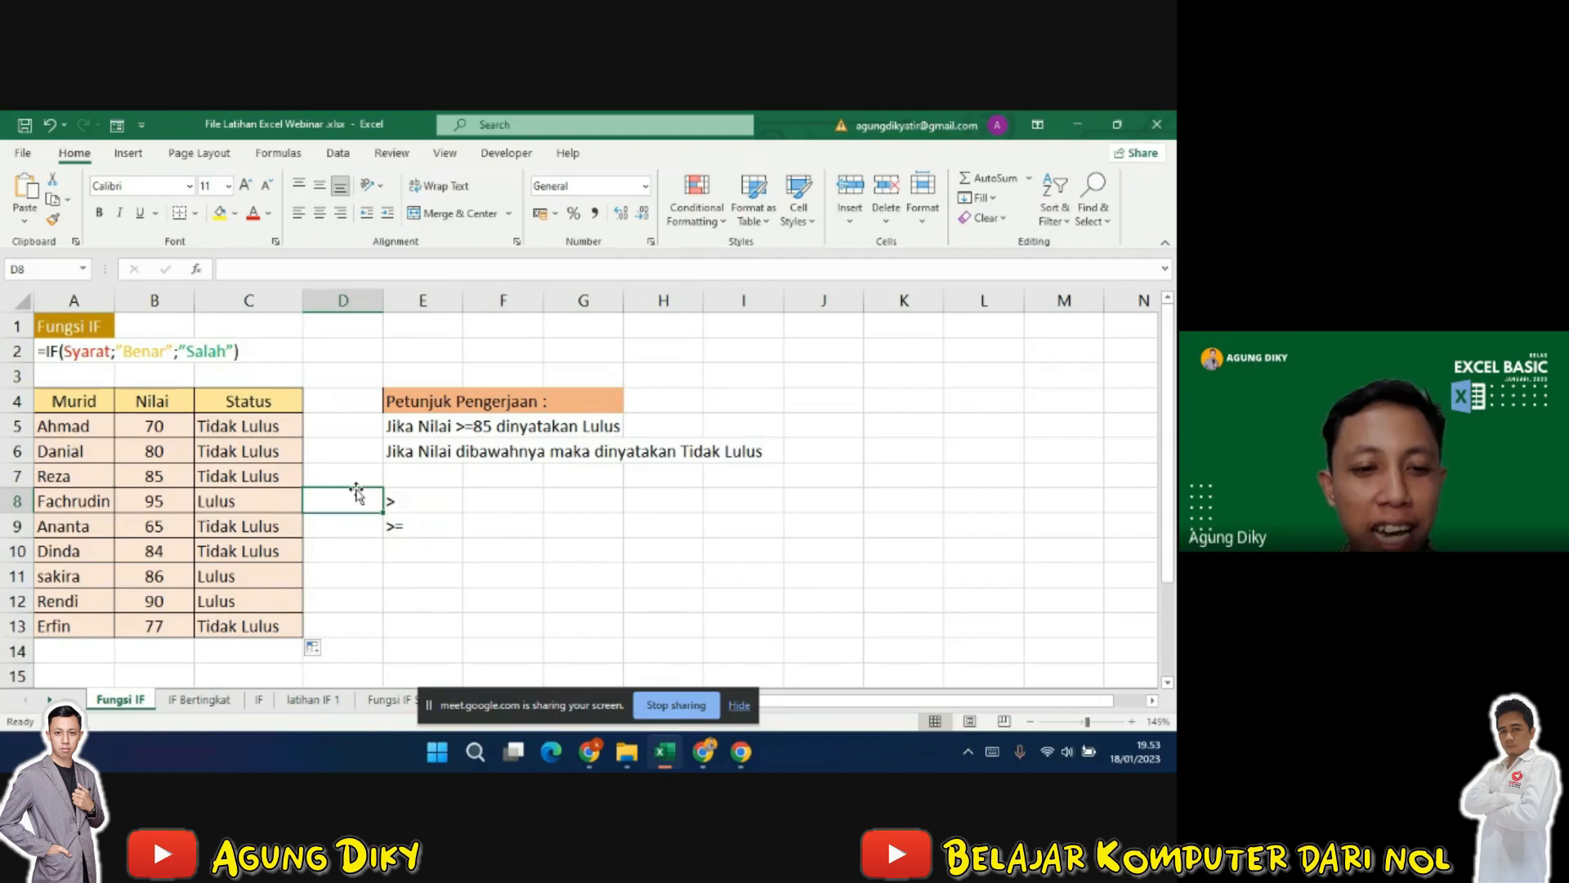
pyautogui.click(356, 555)
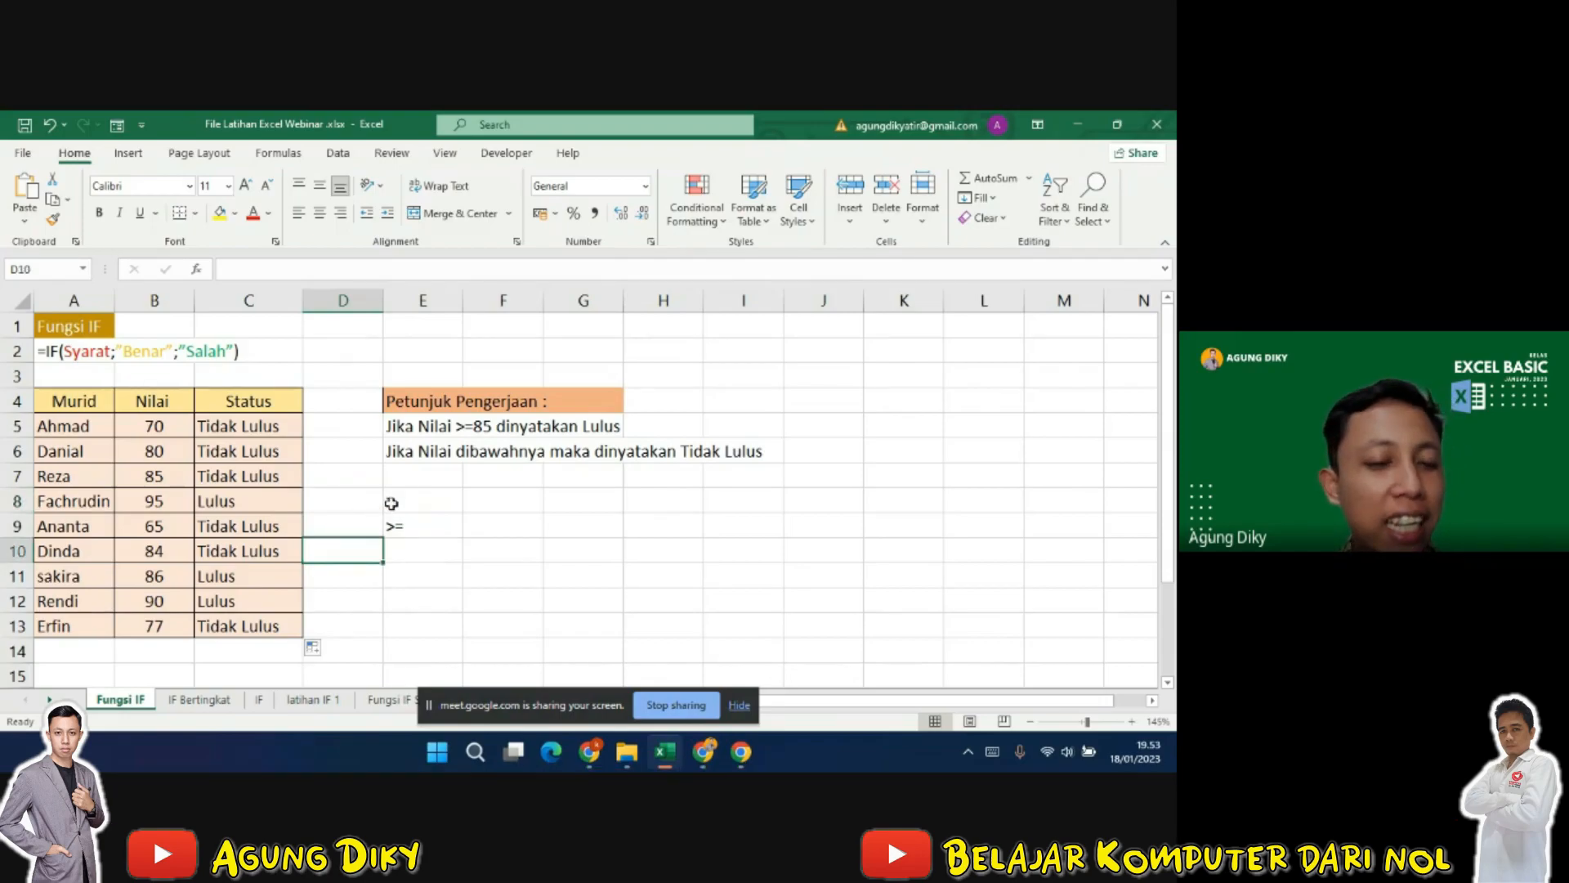
pyautogui.click(399, 521)
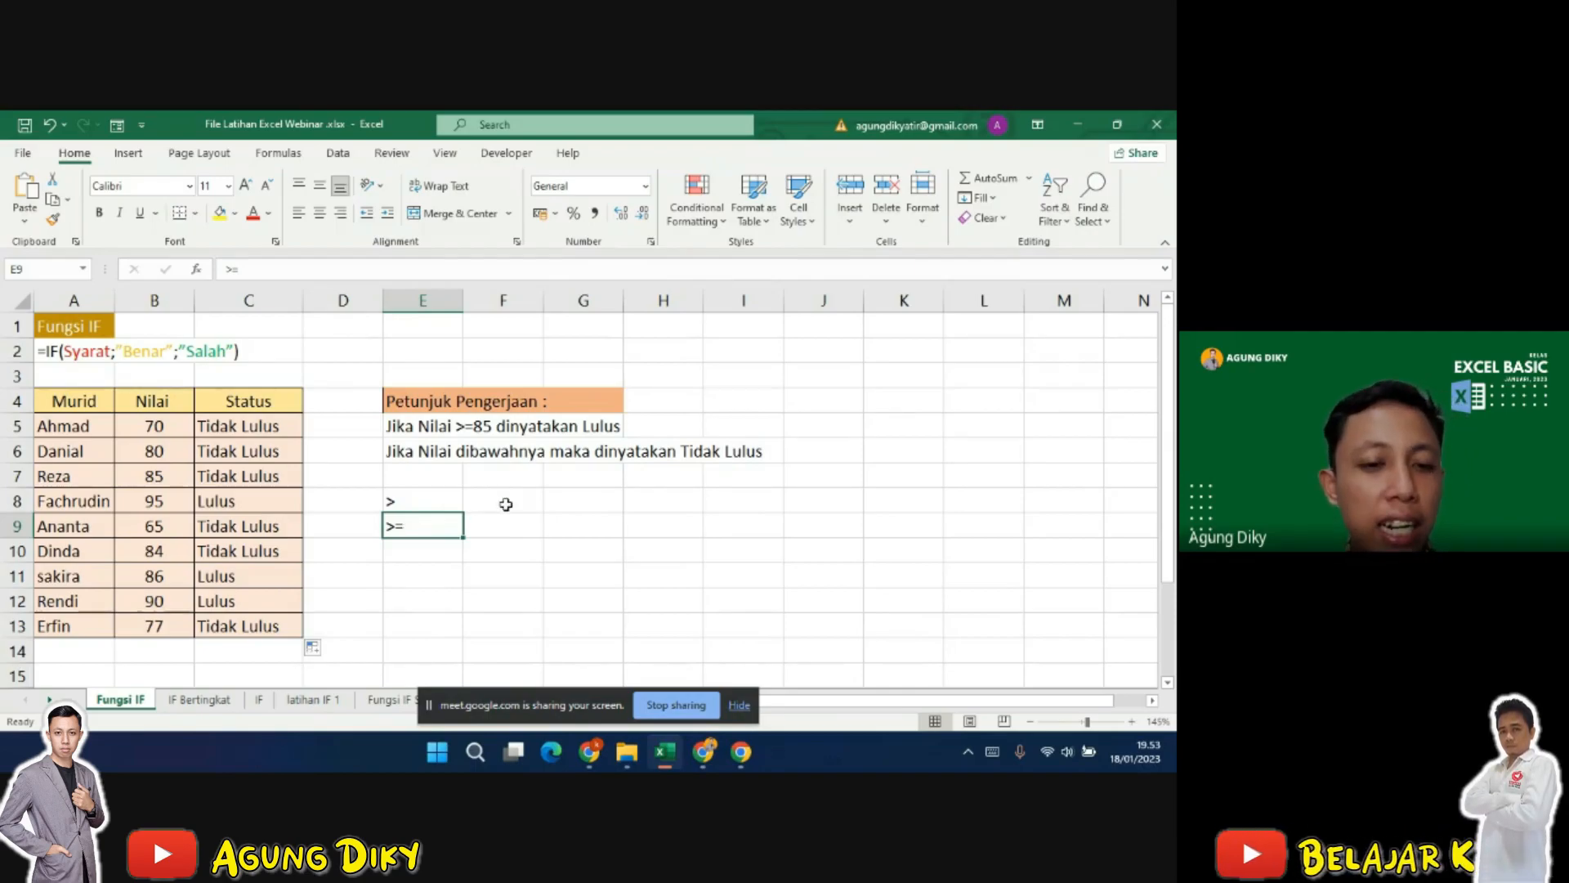
pyautogui.click(528, 522)
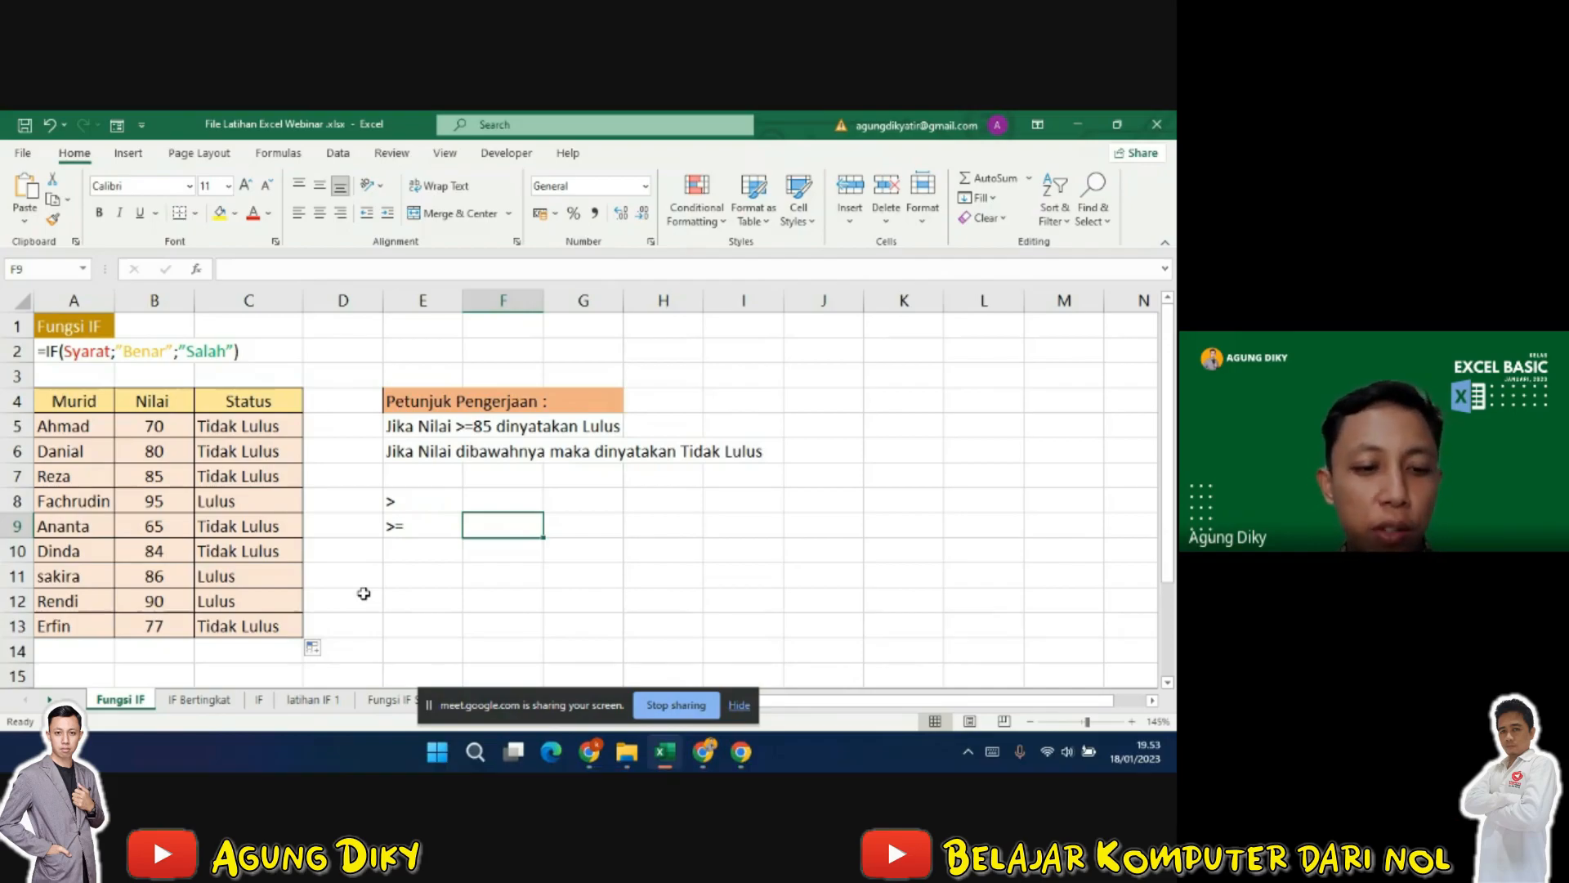
# Open the IF Bertingkat sheet and go through the Hasil Konversi cells of the Daftar Nilai Siswa table
pyautogui.click(205, 703)
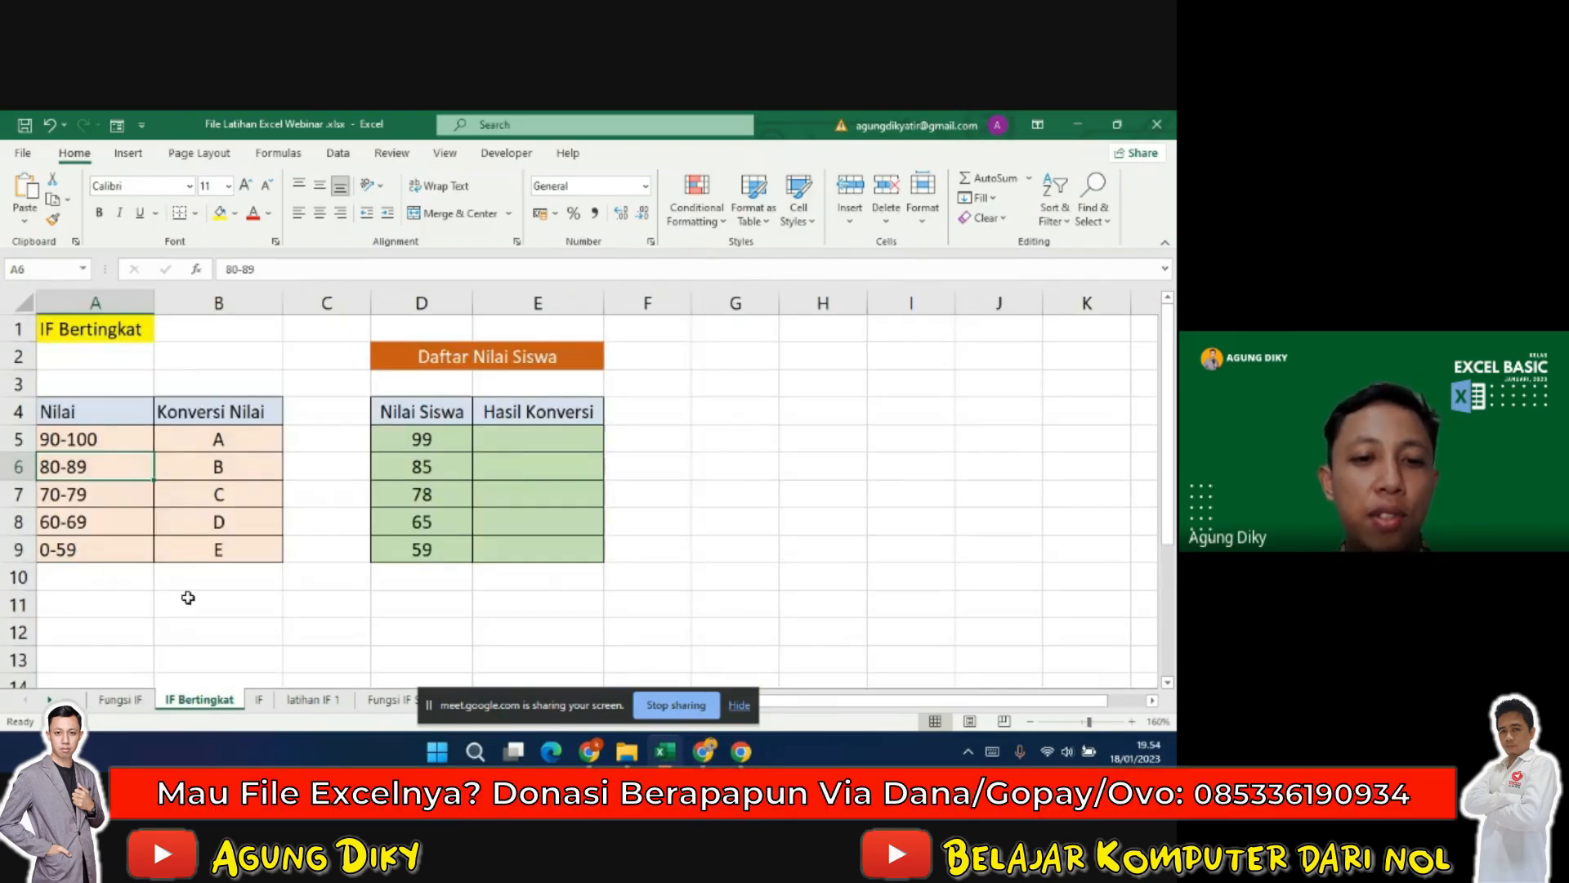
pyautogui.click(182, 602)
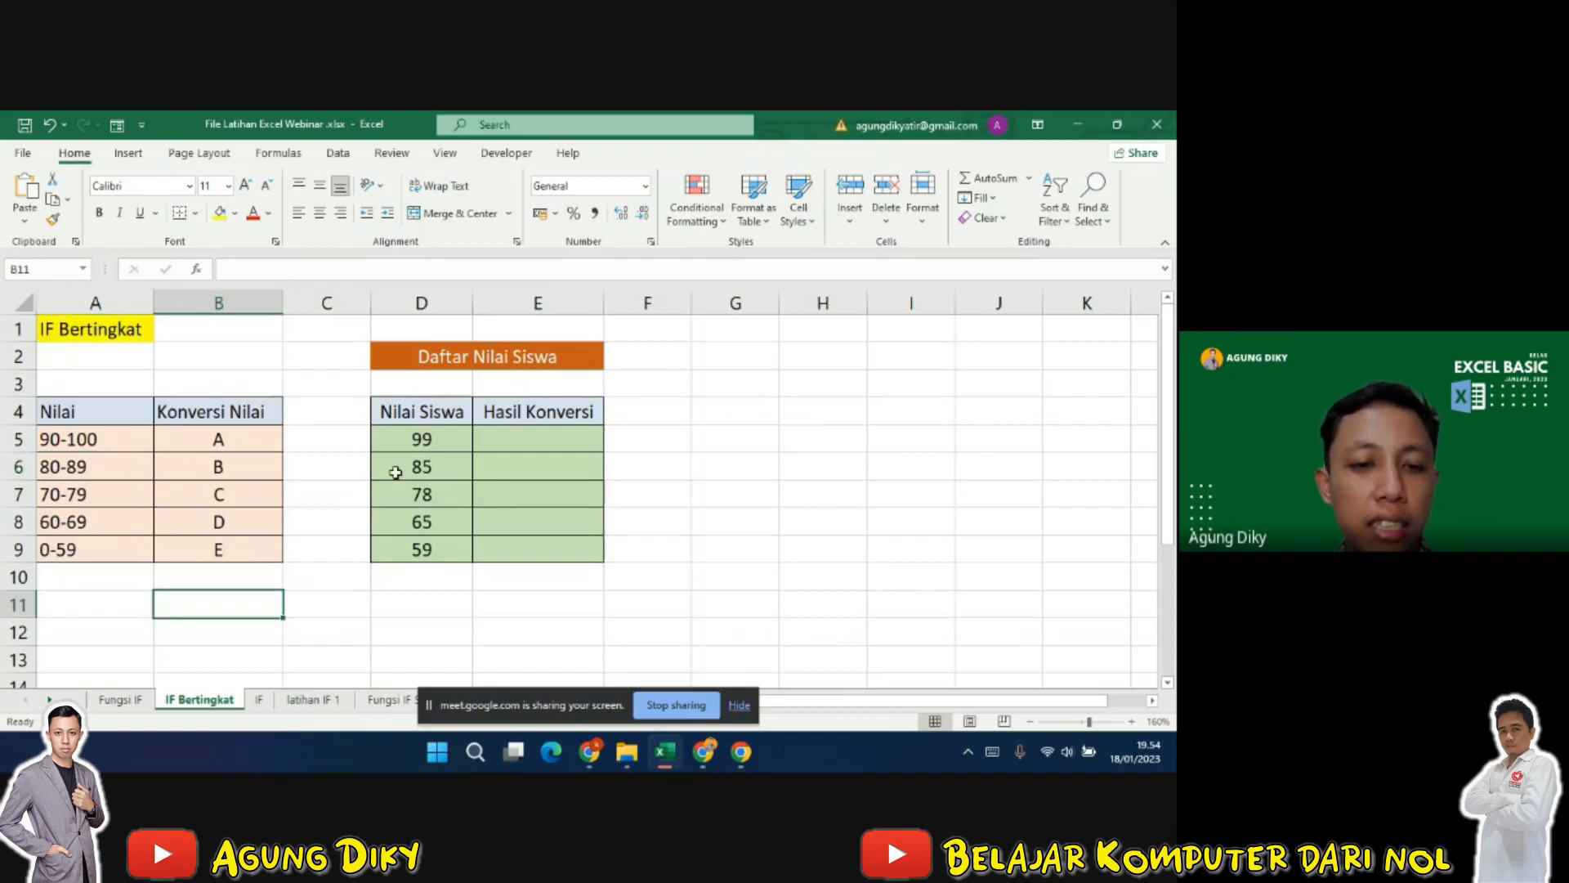
pyautogui.click(539, 441)
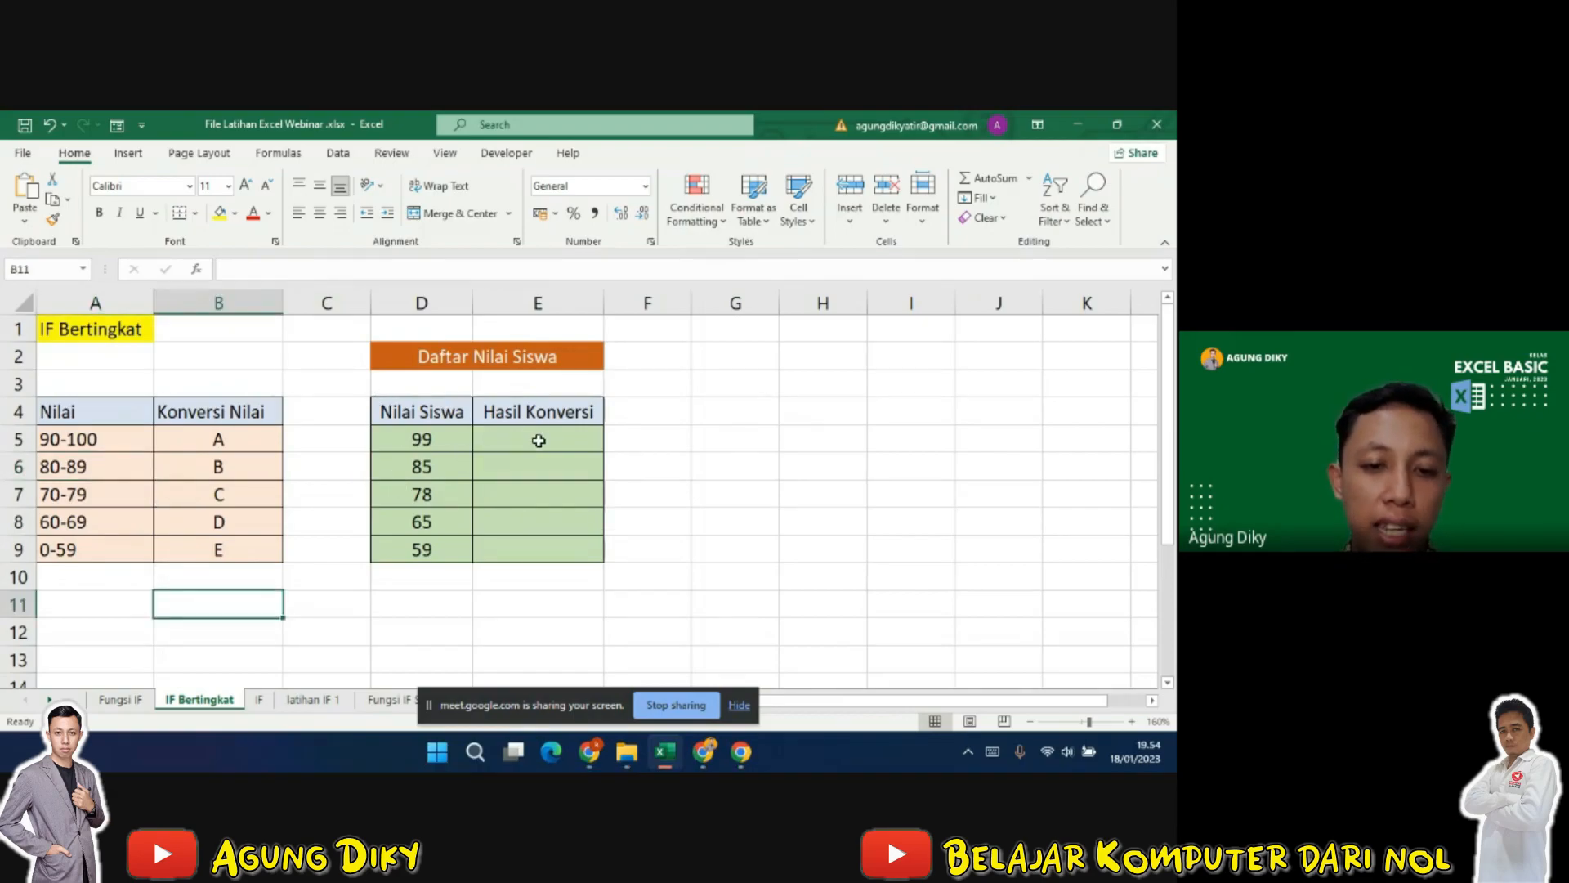
pyautogui.click(545, 469)
pyautogui.click(549, 490)
pyautogui.click(546, 521)
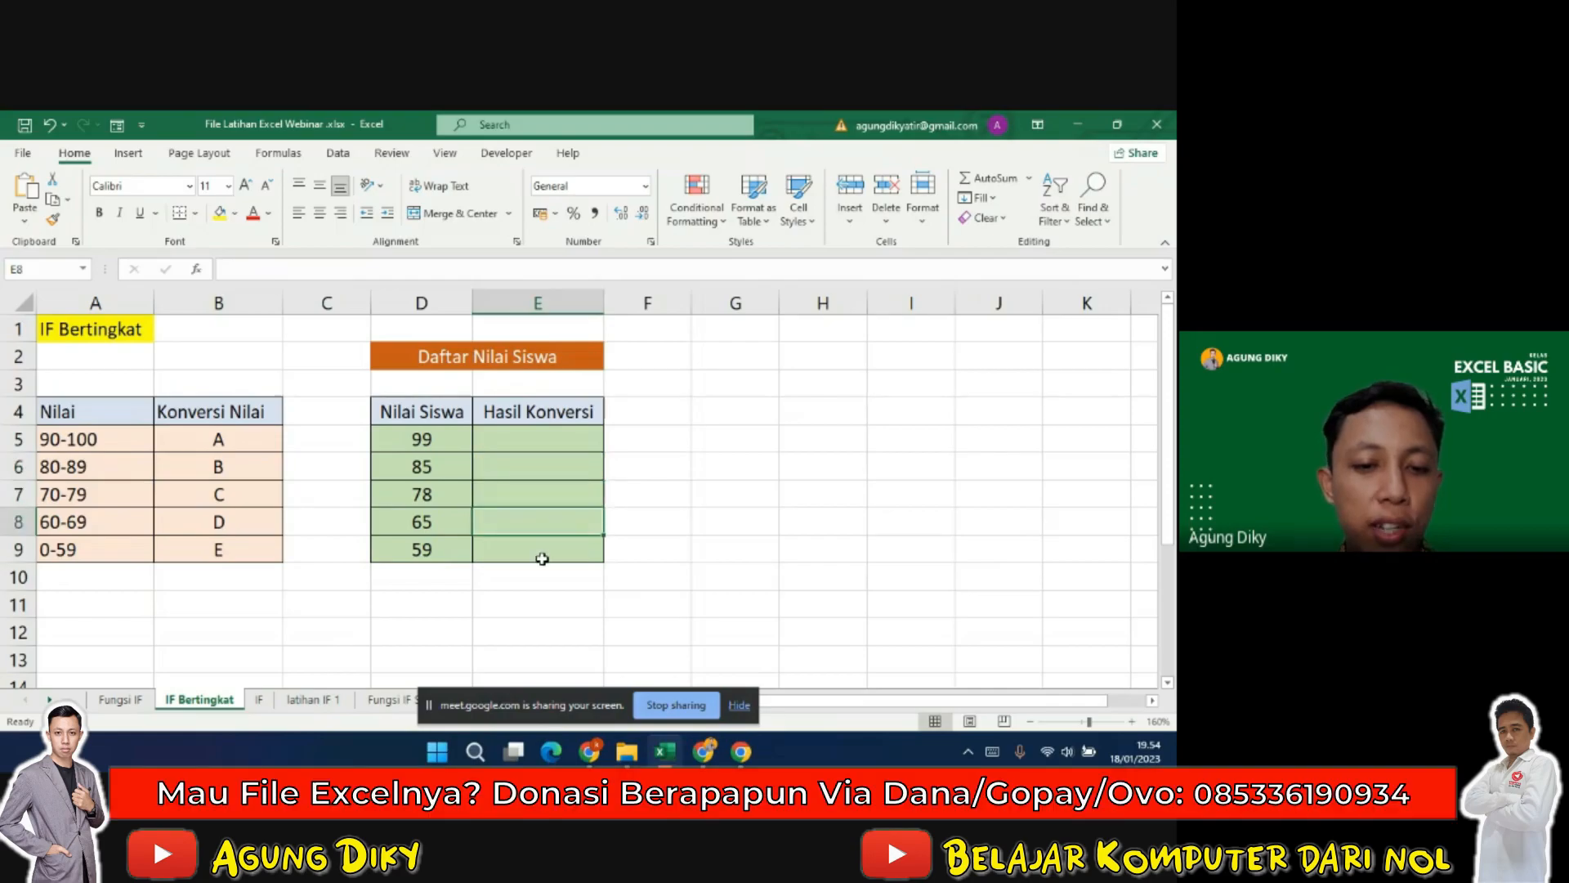
pyautogui.press('Up')
pyautogui.press('Up')
pyautogui.press('Up')
pyautogui.press('Up')
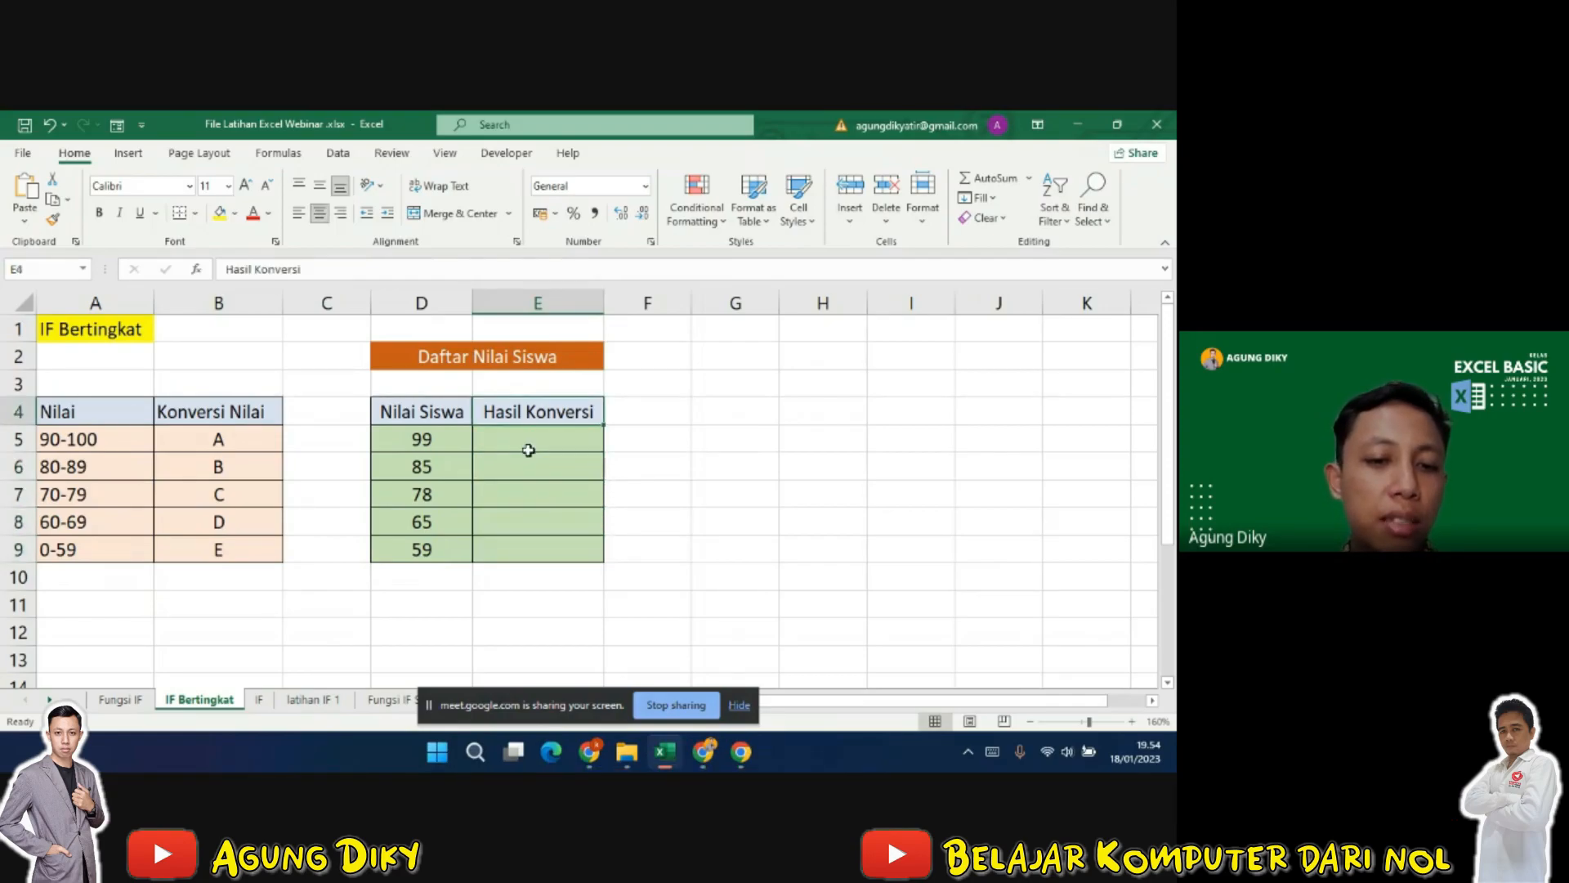
pyautogui.click(535, 464)
pyautogui.click(536, 496)
pyautogui.click(526, 523)
pyautogui.click(519, 551)
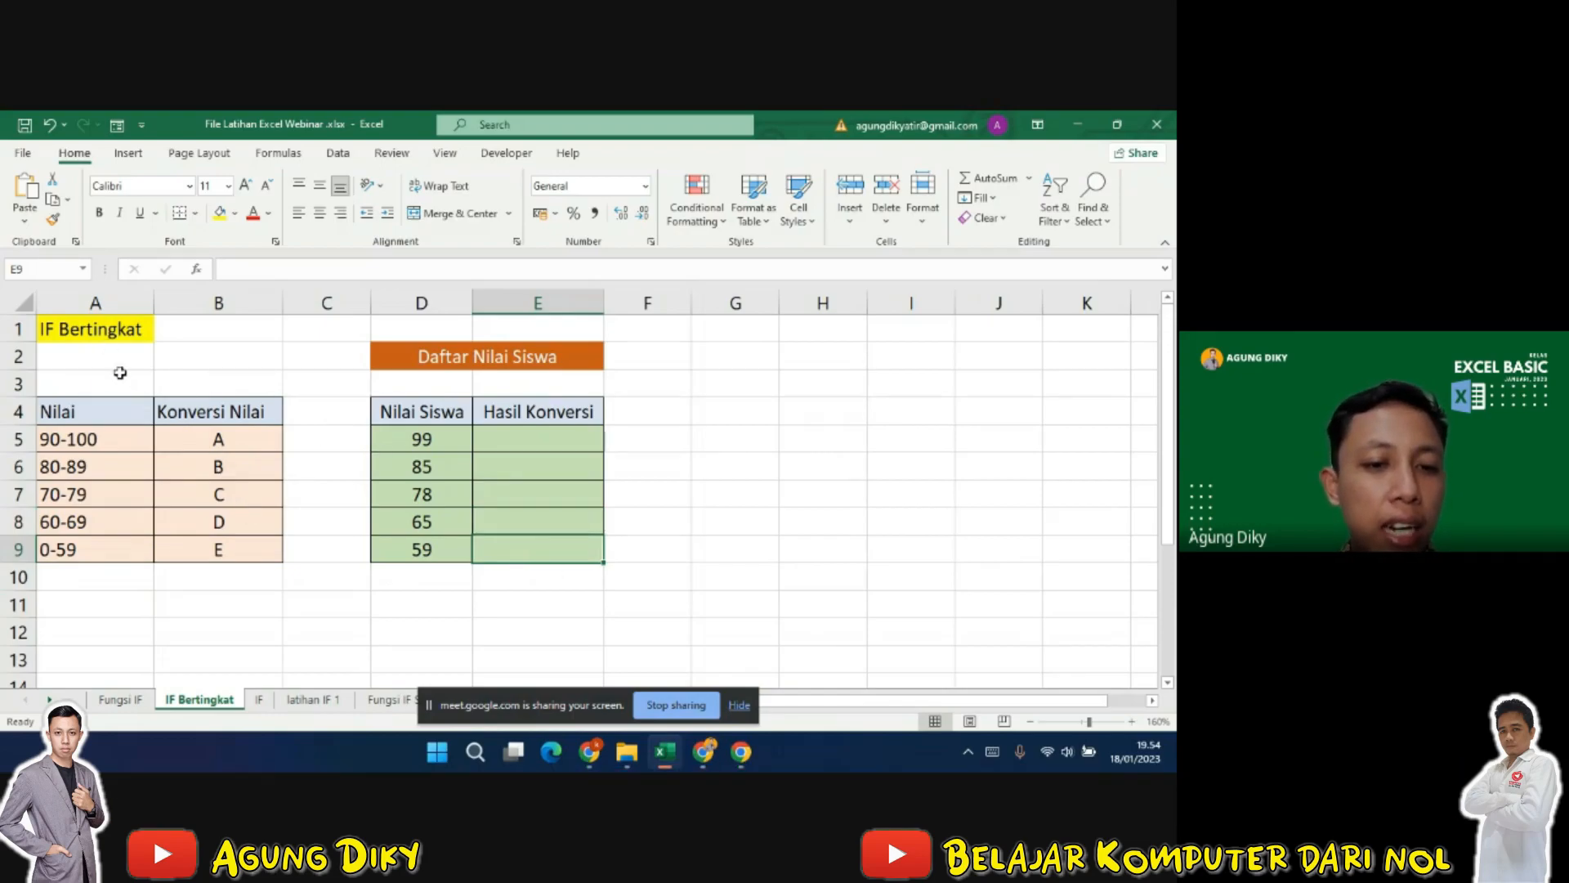
pyautogui.click(466, 360)
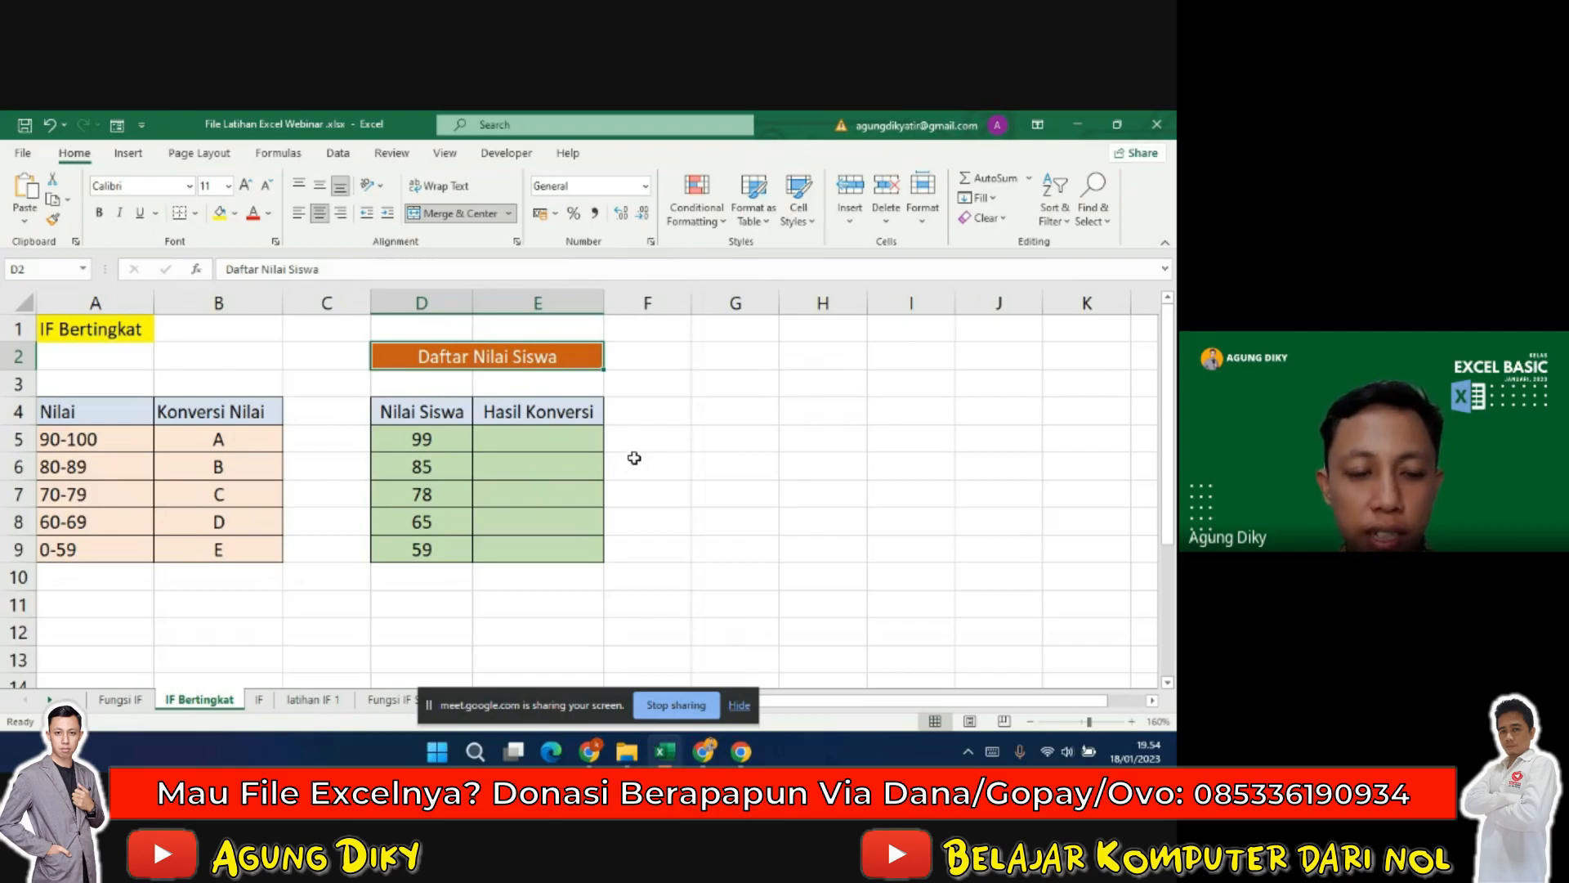
# Examine each score range in the Nilai column together with its grade in the Konversi Nilai column
pyautogui.click(83, 413)
pyautogui.moveTo(84, 412); pyautogui.dragTo(82, 552)
pyautogui.click(98, 439)
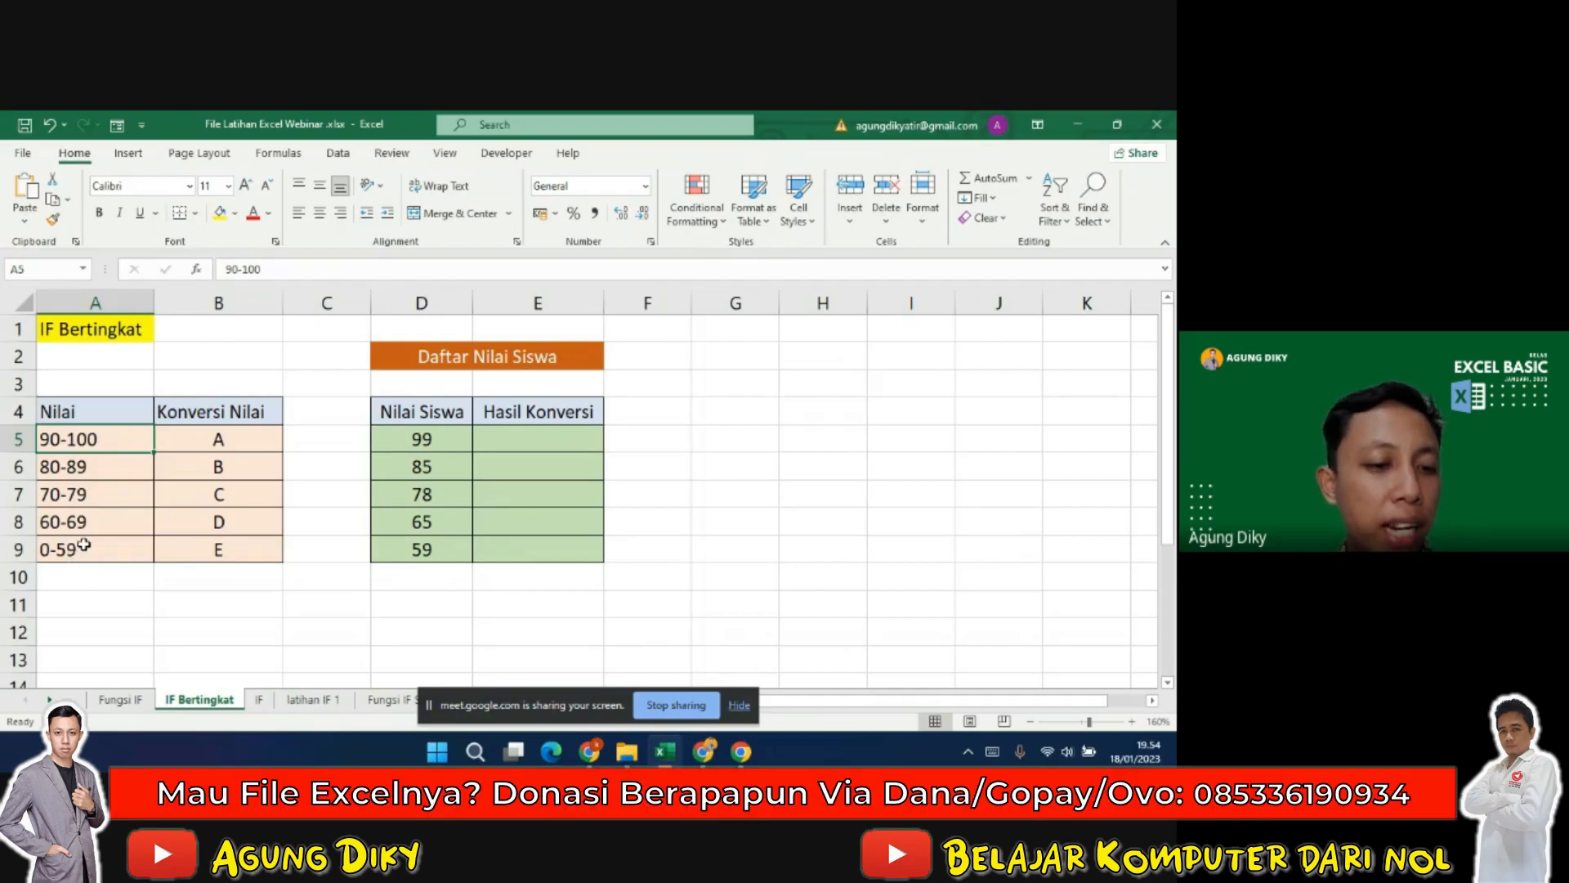
pyautogui.click(88, 549)
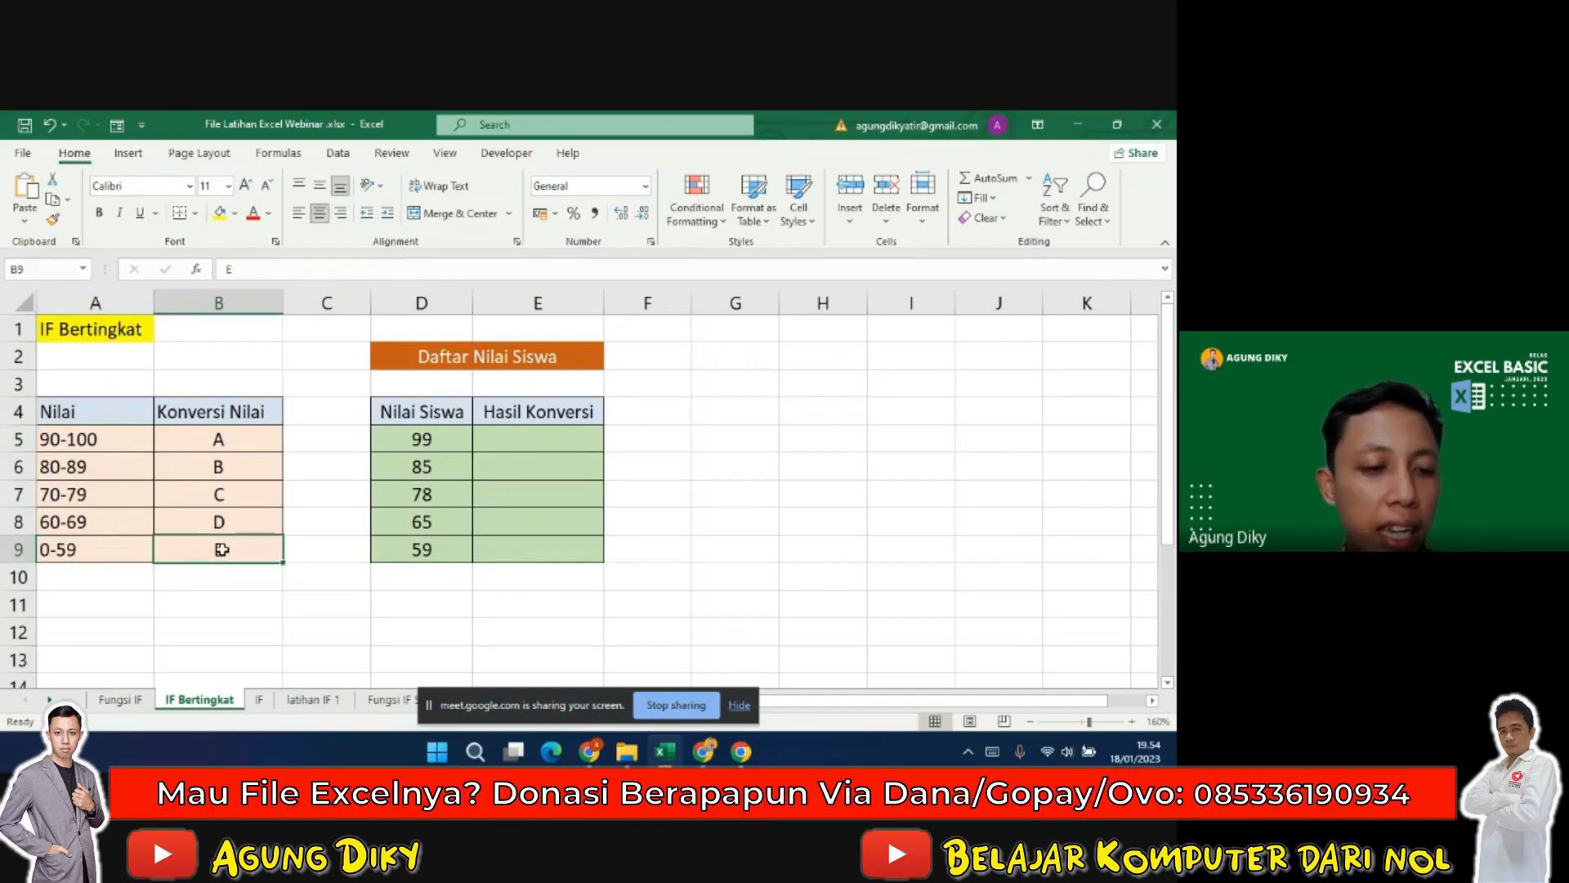
pyautogui.click(83, 522)
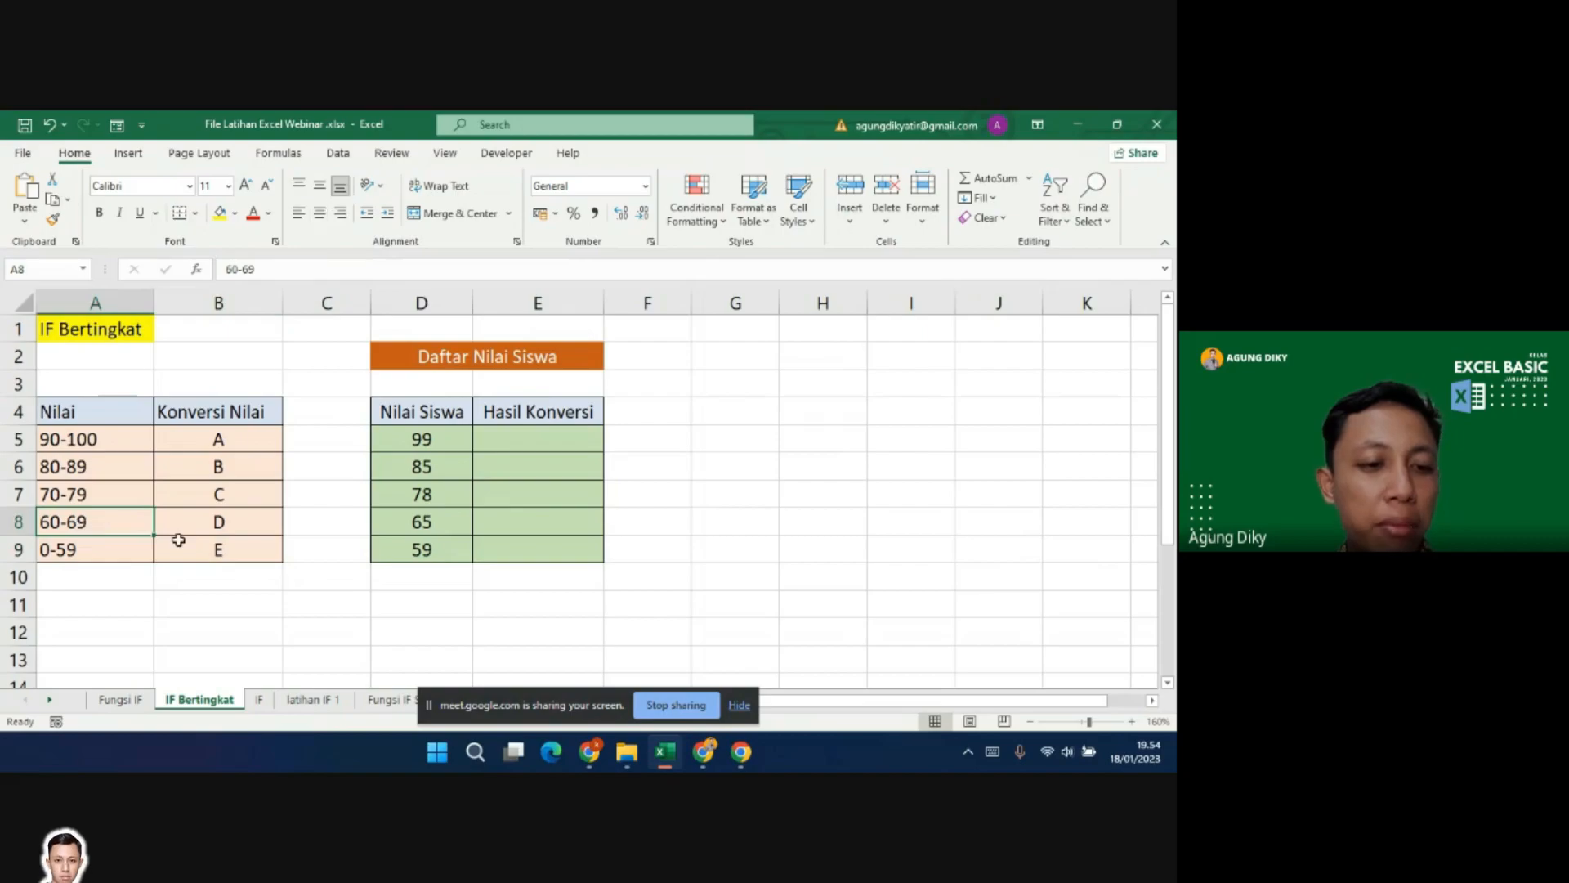
pyautogui.click(213, 521)
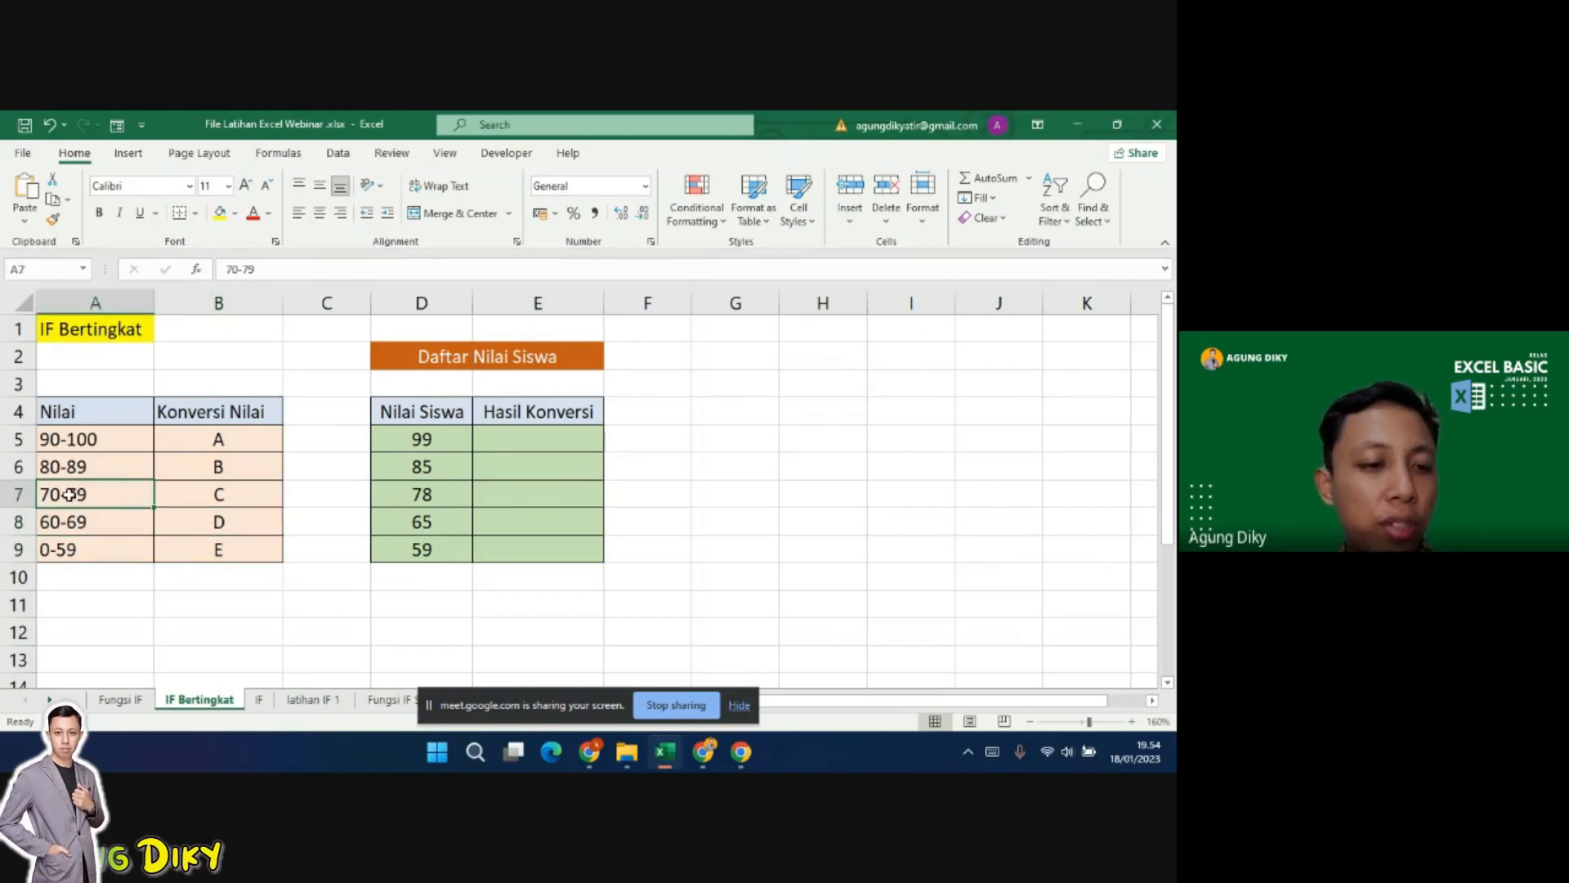
pyautogui.click(198, 488)
pyautogui.click(103, 467)
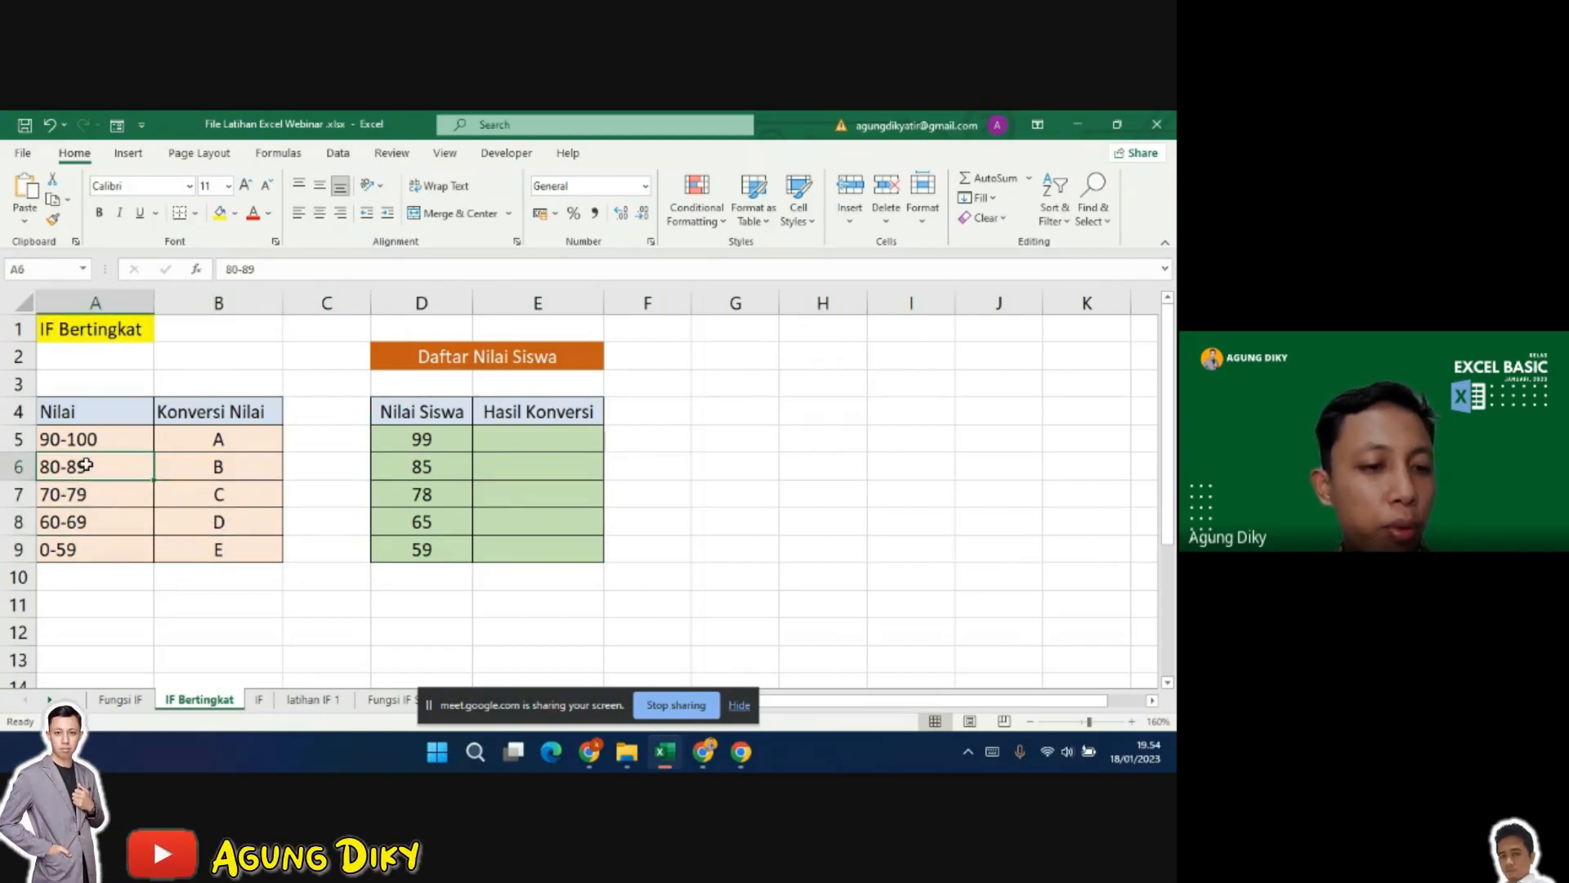
pyautogui.click(211, 464)
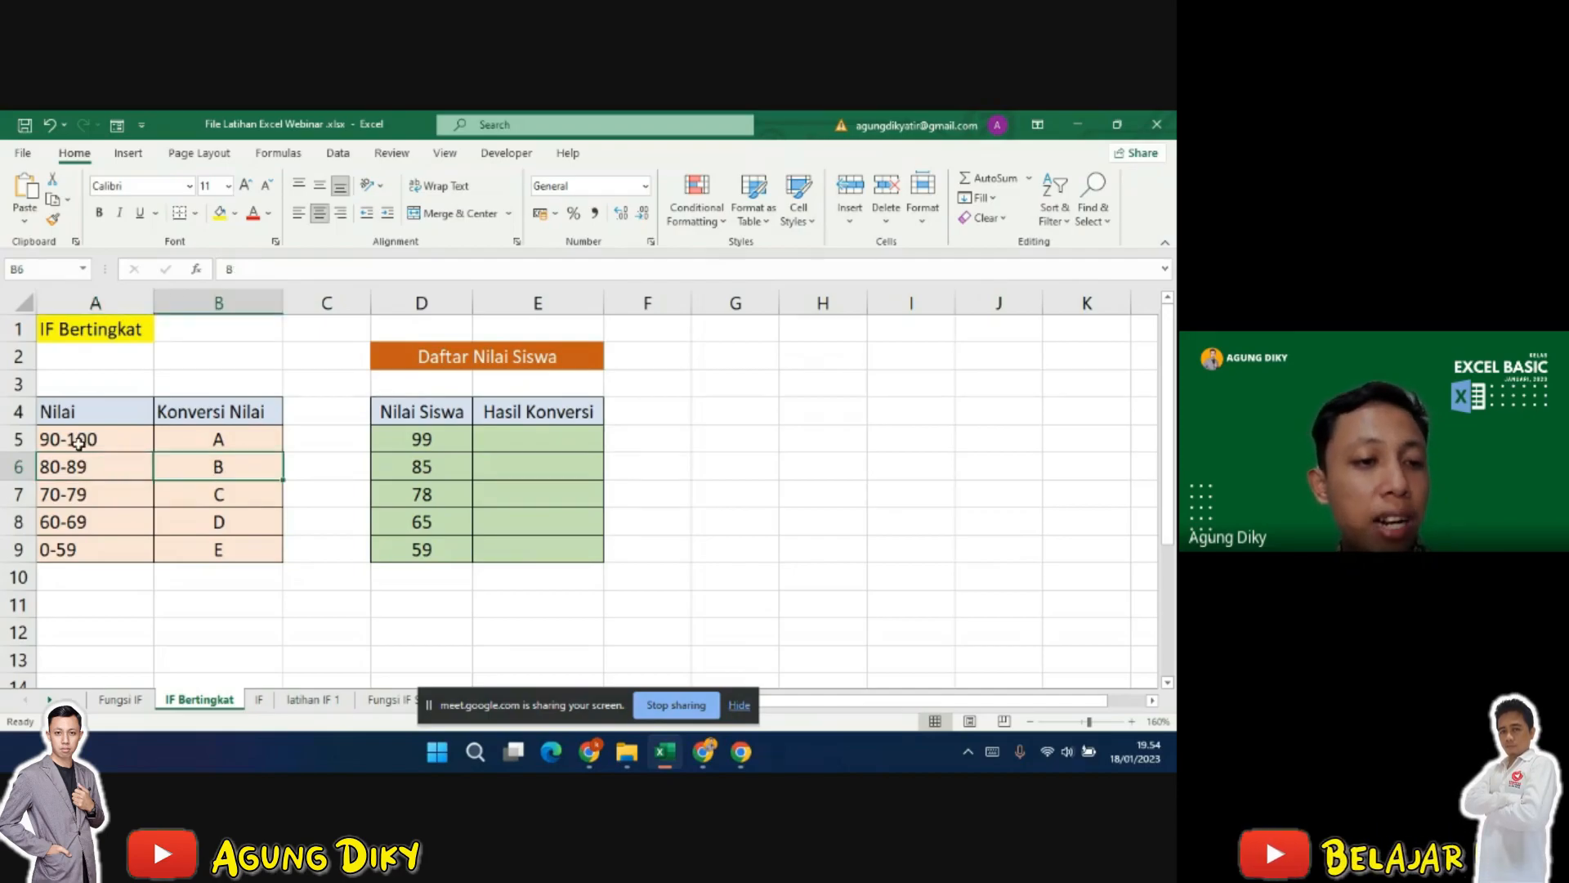
pyautogui.click(80, 441)
pyautogui.click(206, 442)
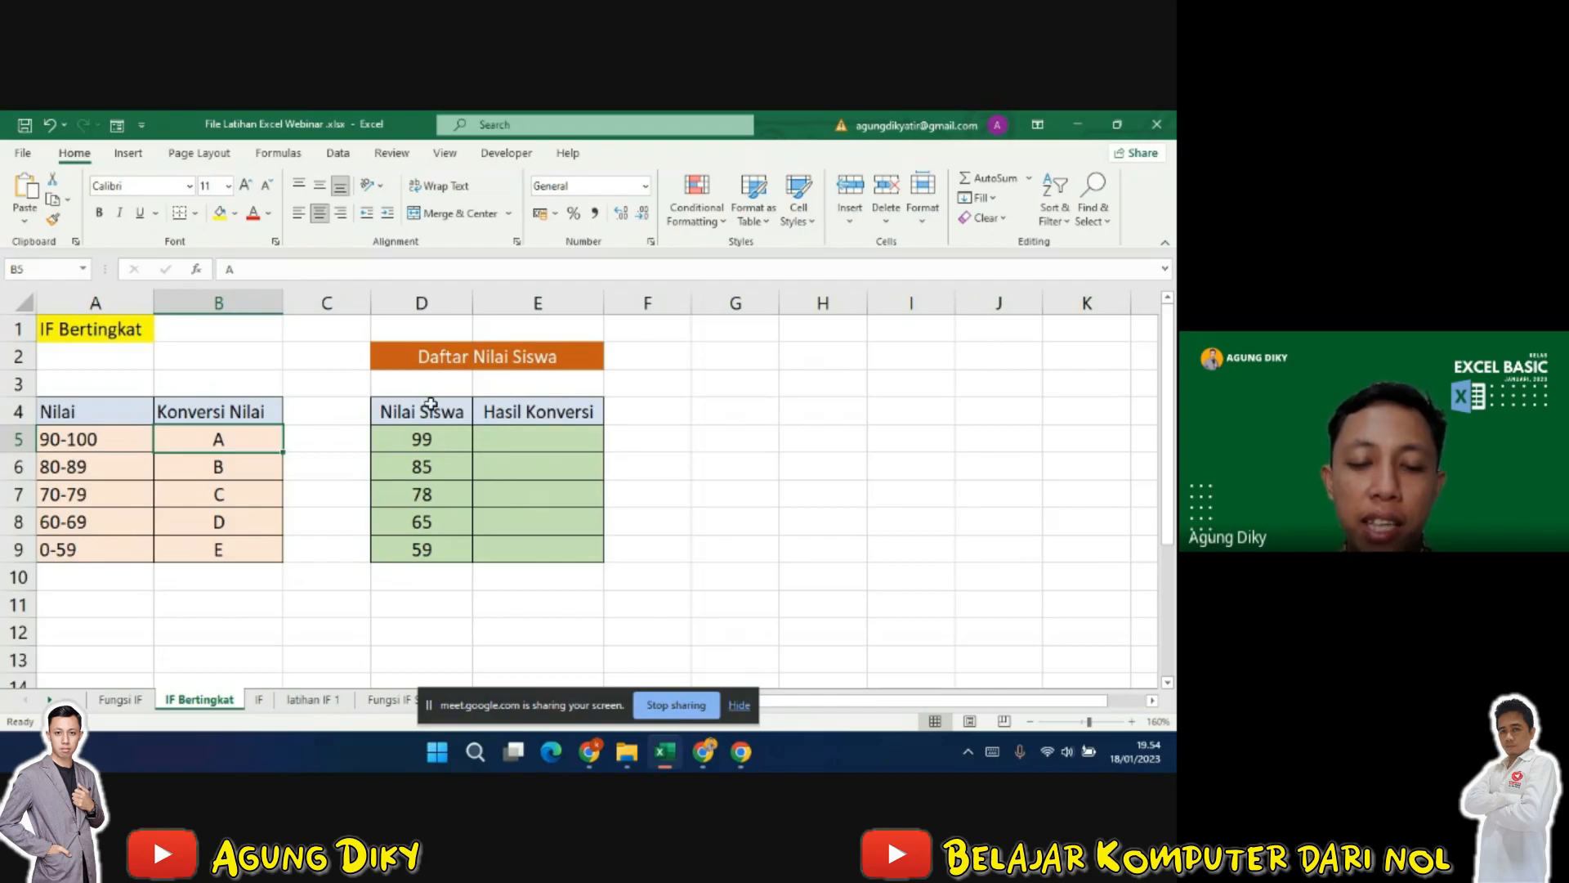
# Examine the Nilai Siswa scores and the Hasil Konversi cells E5:E9 against the score ranges in column A
pyautogui.moveTo(433, 439); pyautogui.dragTo(442, 550)
pyautogui.moveTo(525, 433); pyautogui.dragTo(543, 550)
pyautogui.moveTo(526, 429)
pyautogui.mouseDown()
pyautogui.moveTo(532, 448)
pyautogui.moveTo(527, 436)
pyautogui.mouseUp()
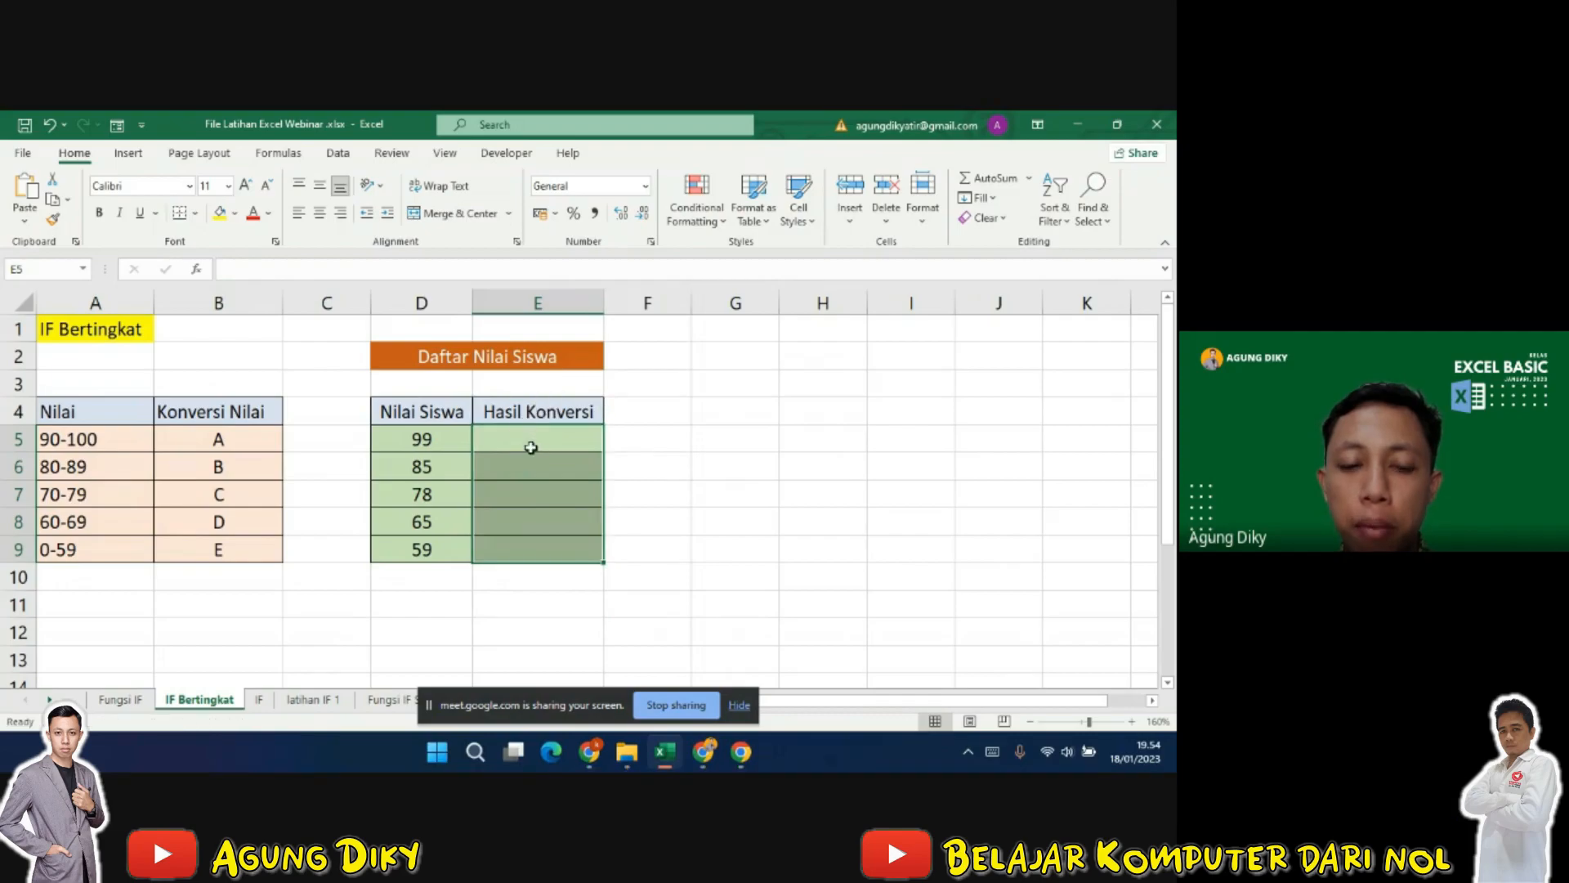
pyautogui.click(536, 443)
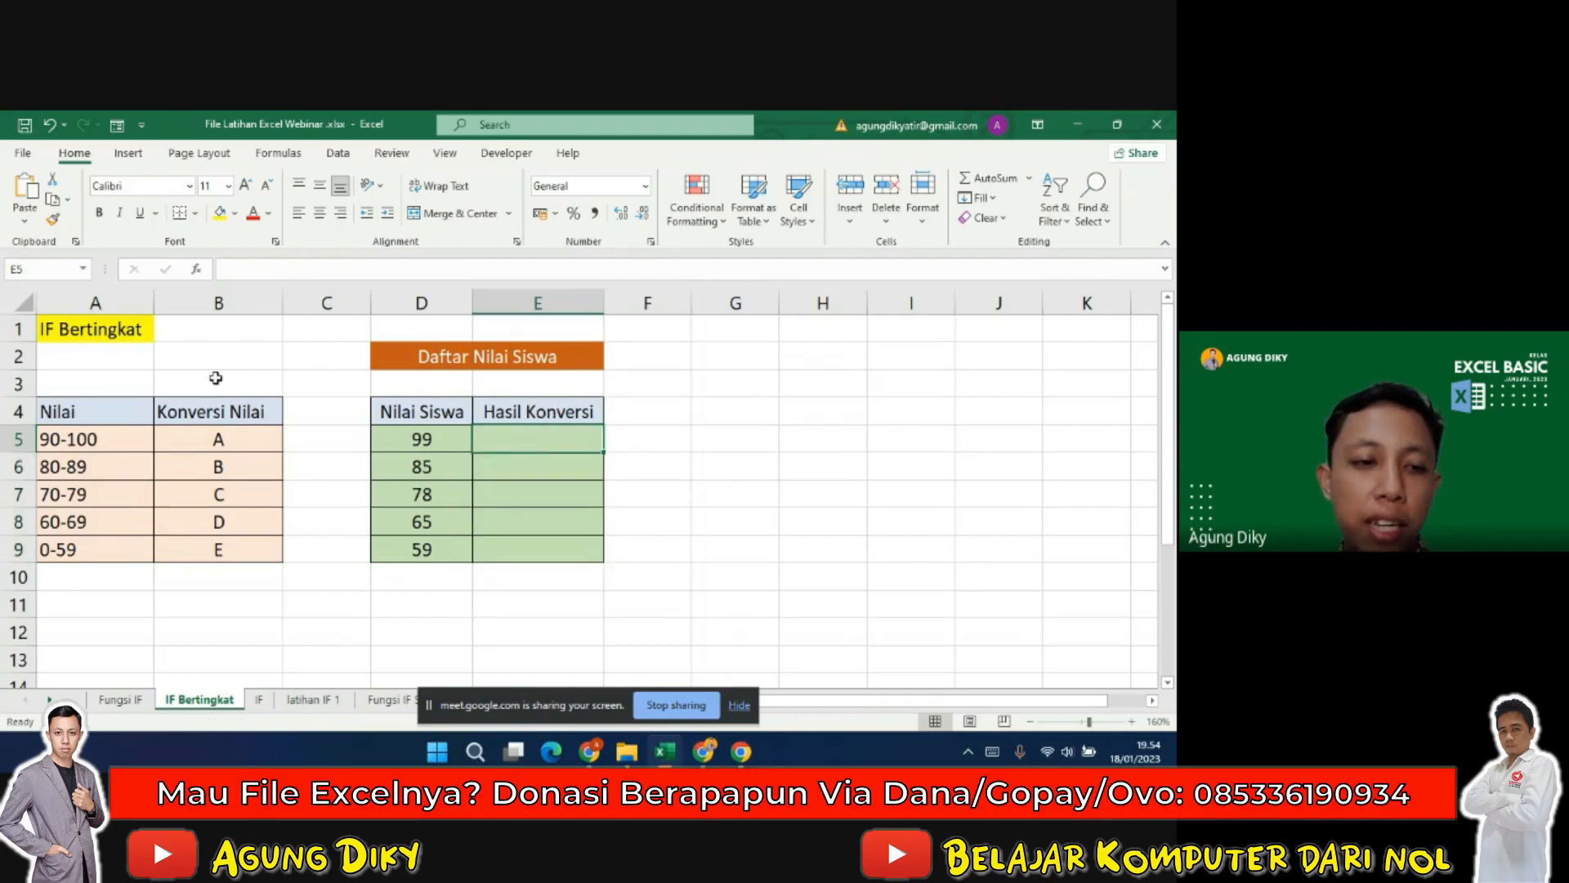
pyautogui.moveTo(62, 403); pyautogui.dragTo(112, 544)
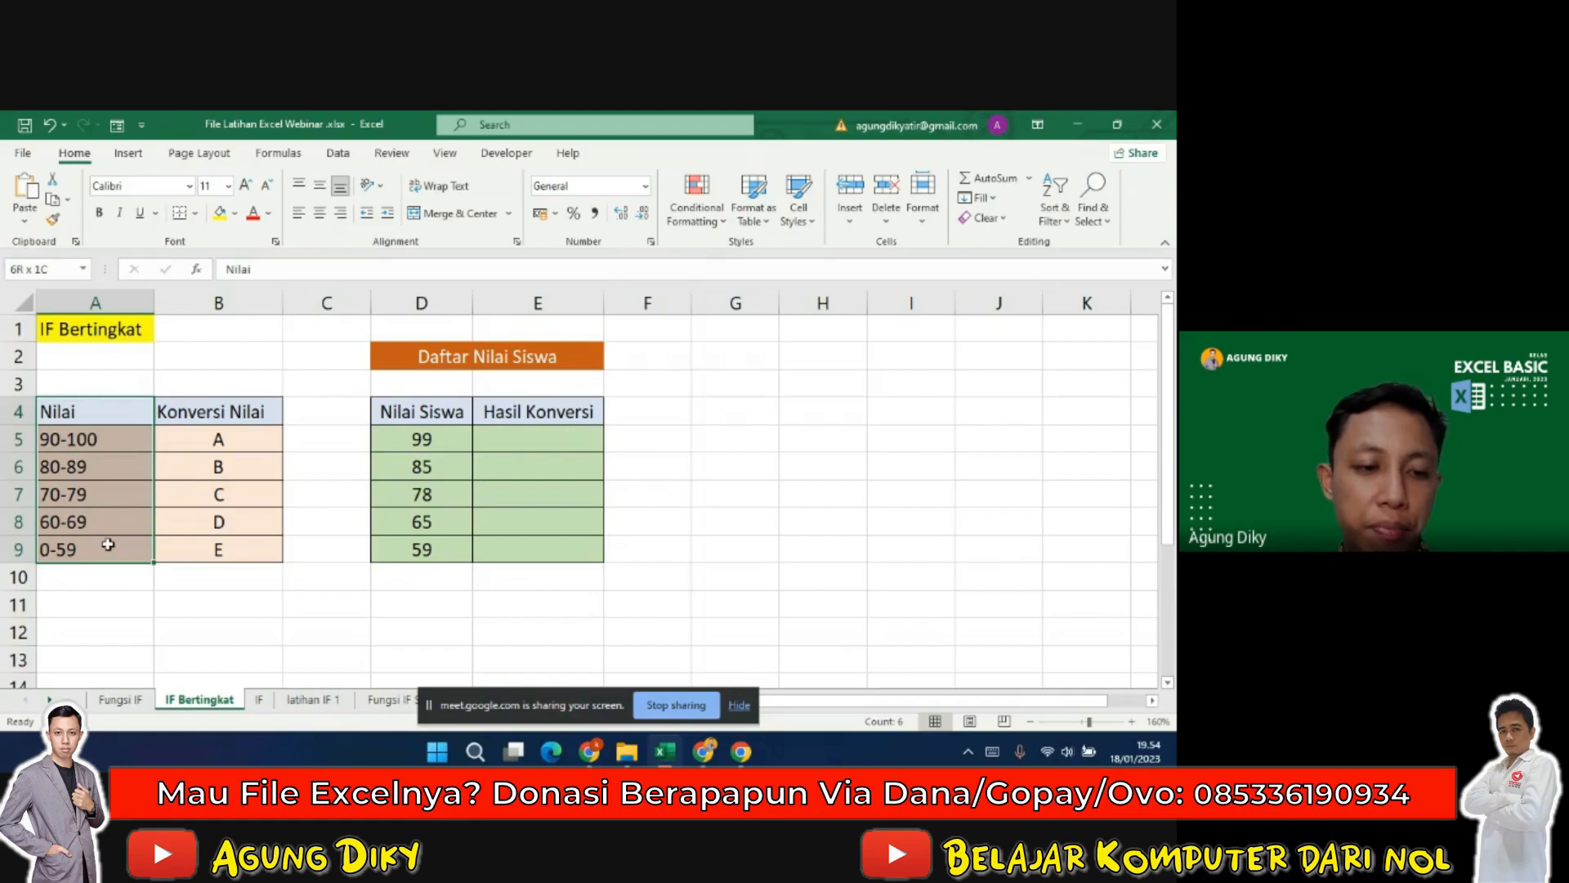
pyautogui.click(524, 439)
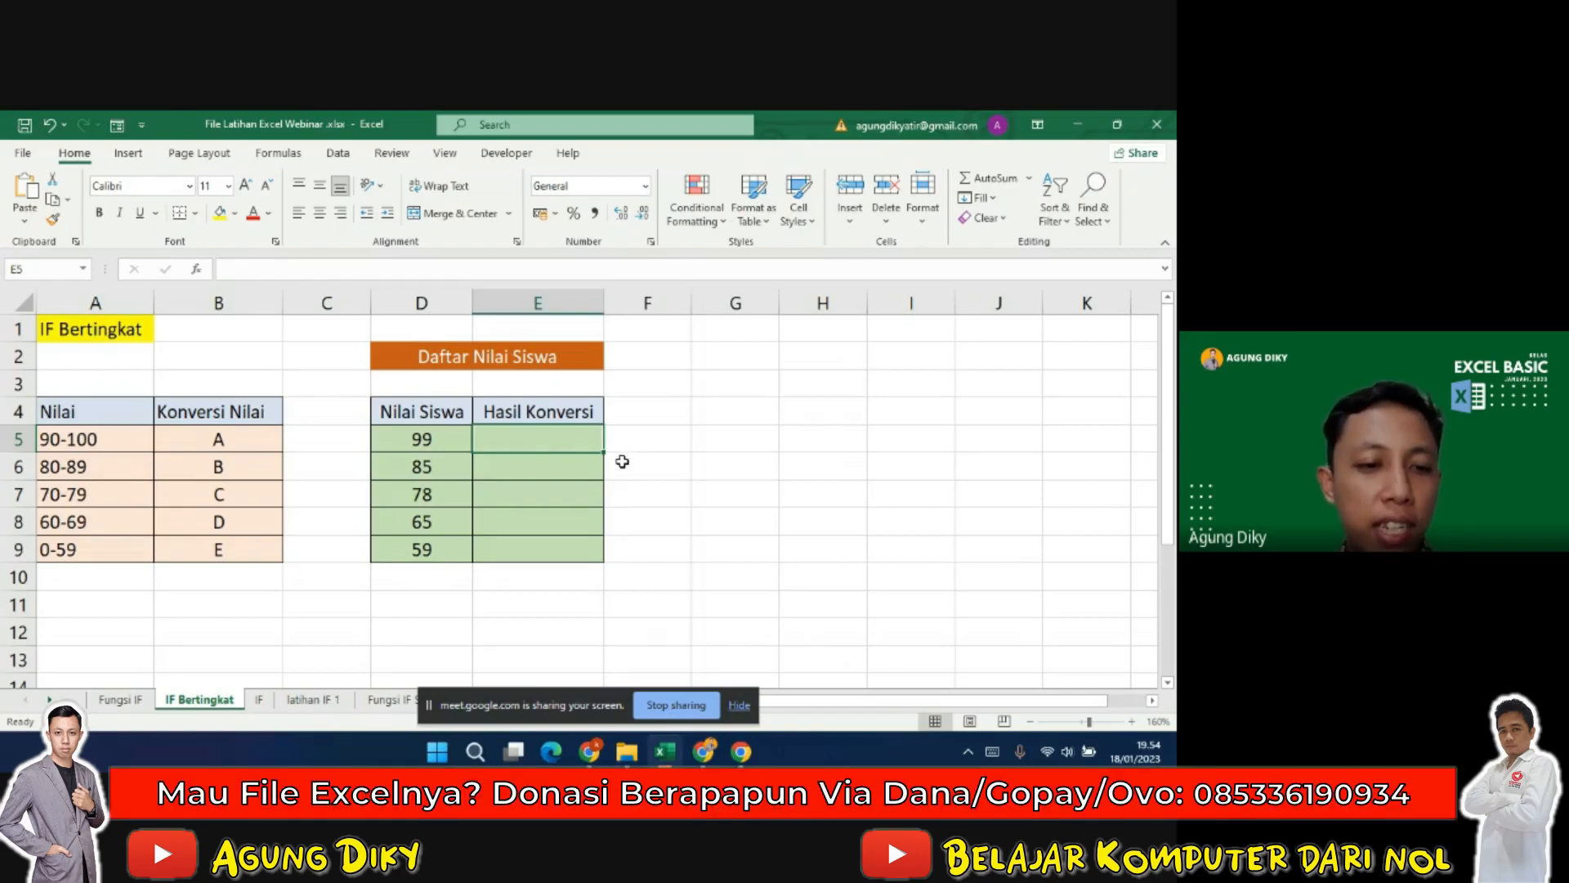
pyautogui.click(129, 449)
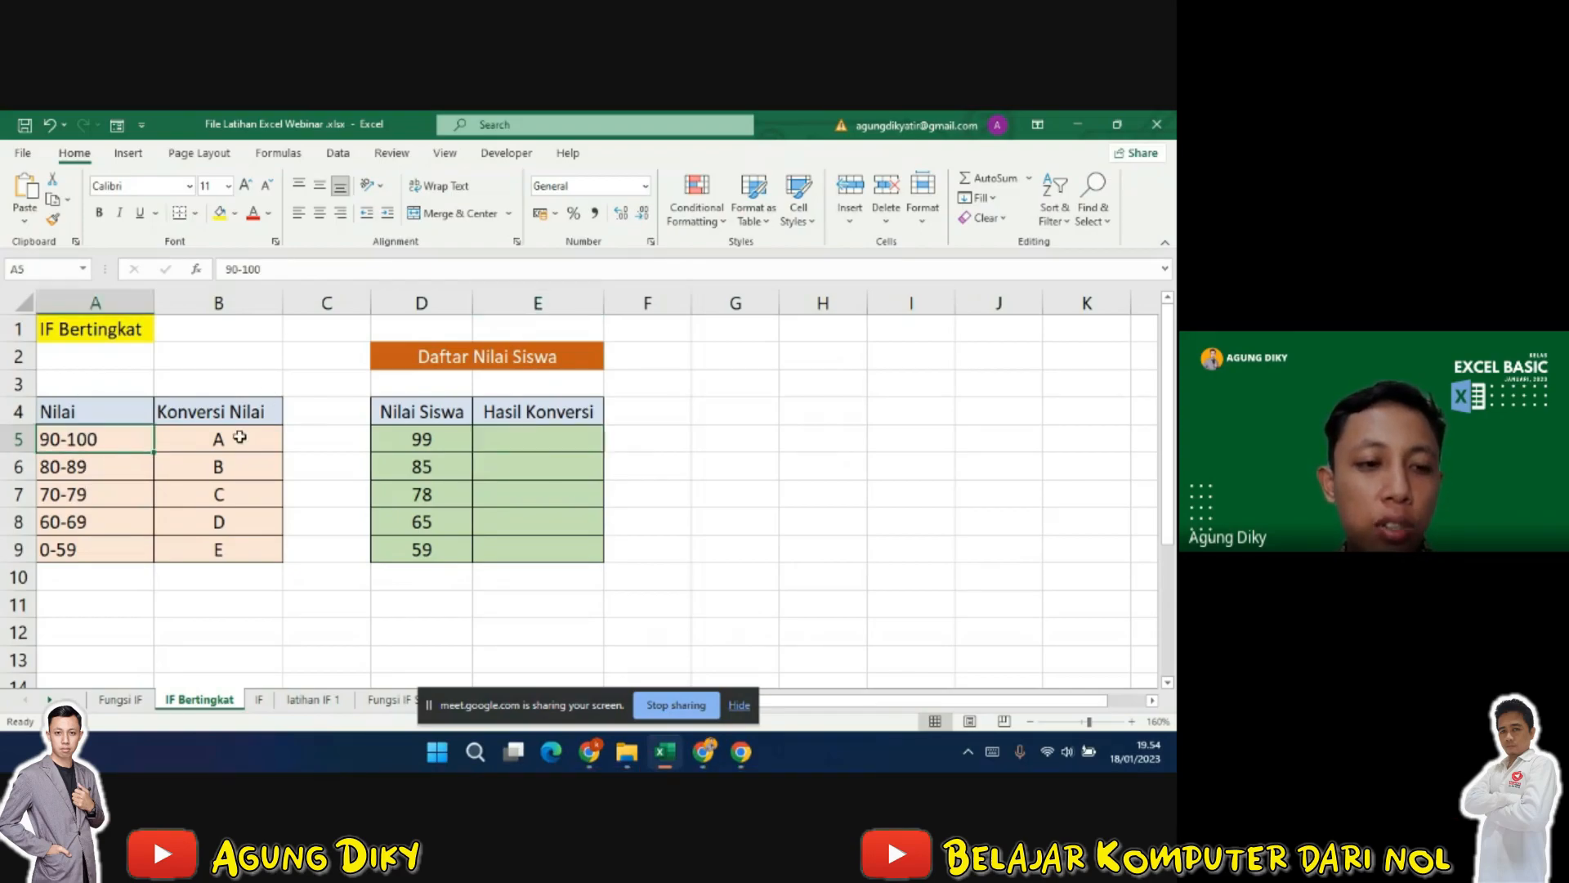
pyautogui.click(119, 471)
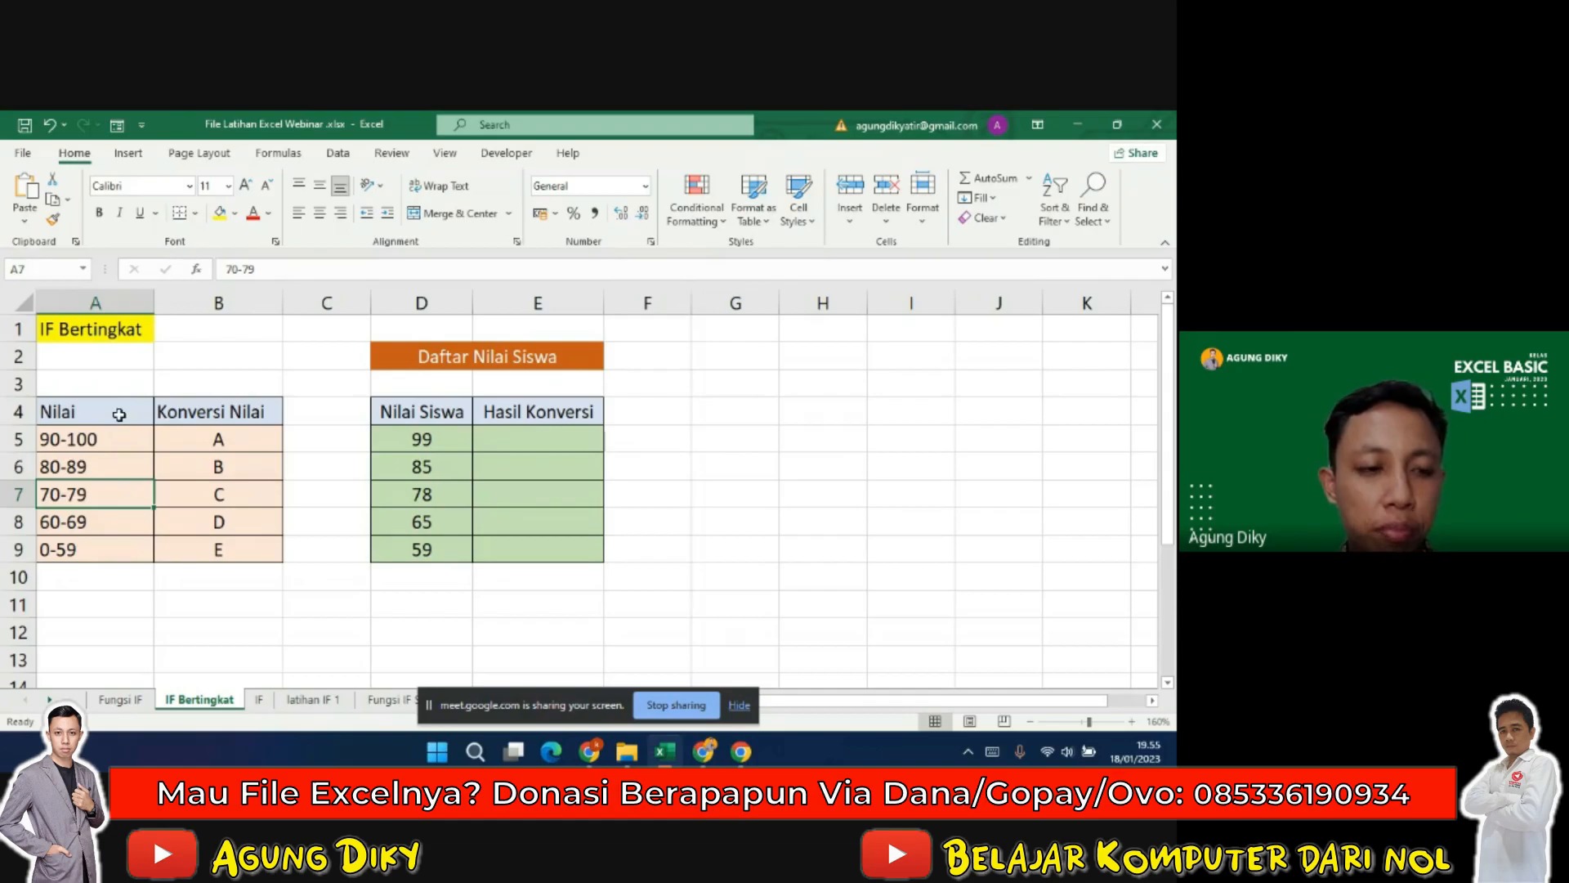
# Begin a formula in E5 with an IF that returns "E" when D5<60, ready for its false argument: =IF(D5<60;"E";
pyautogui.moveTo(121, 411); pyautogui.dragTo(129, 559)
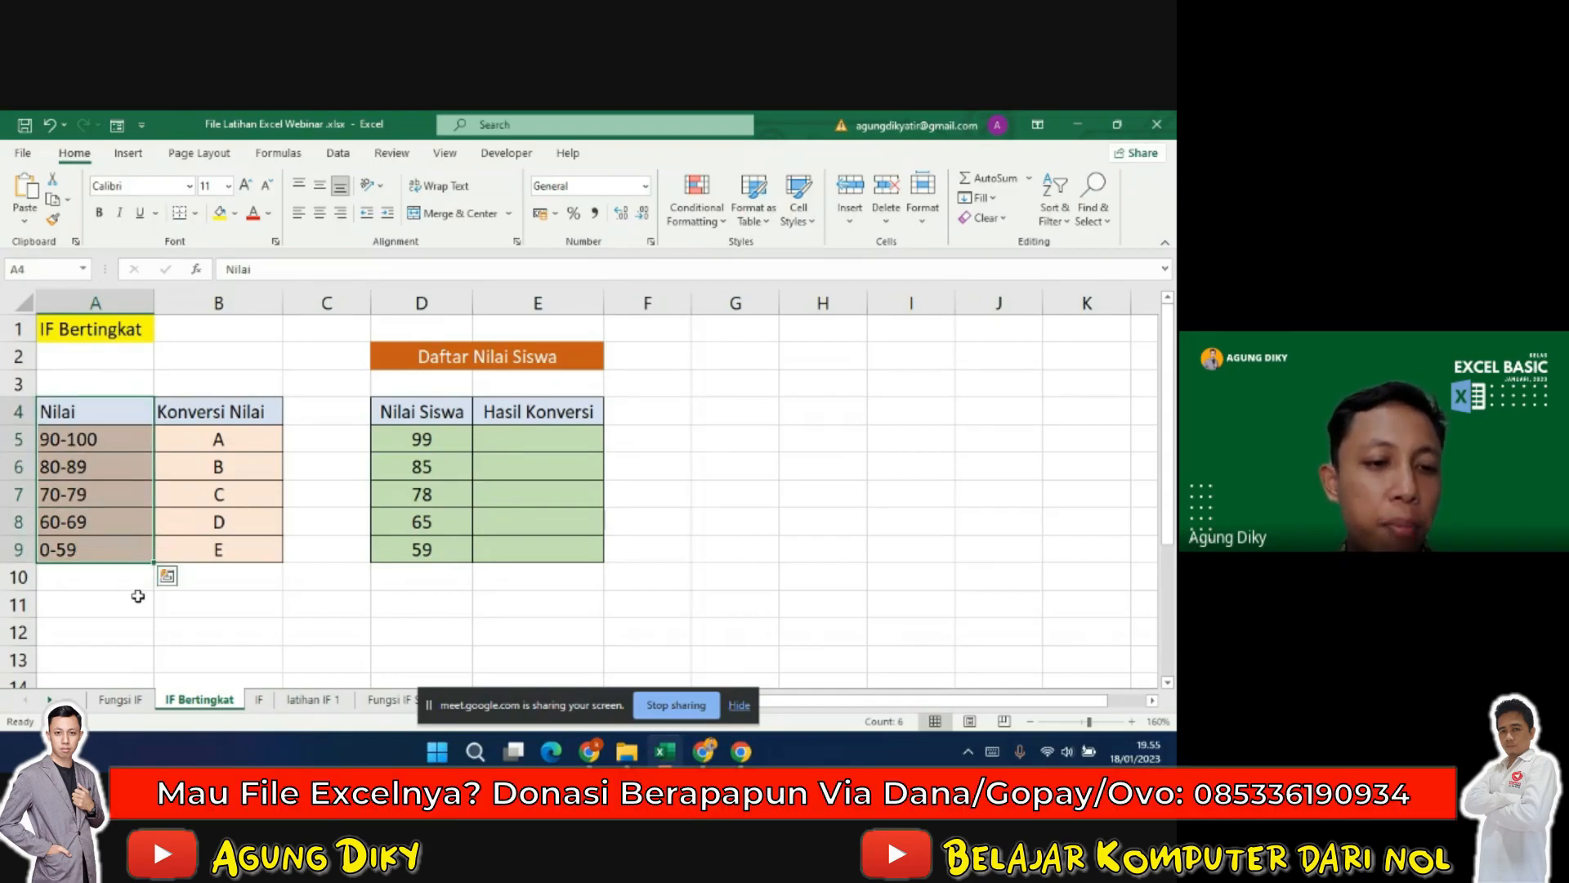
pyautogui.click(242, 605)
pyautogui.click(545, 439)
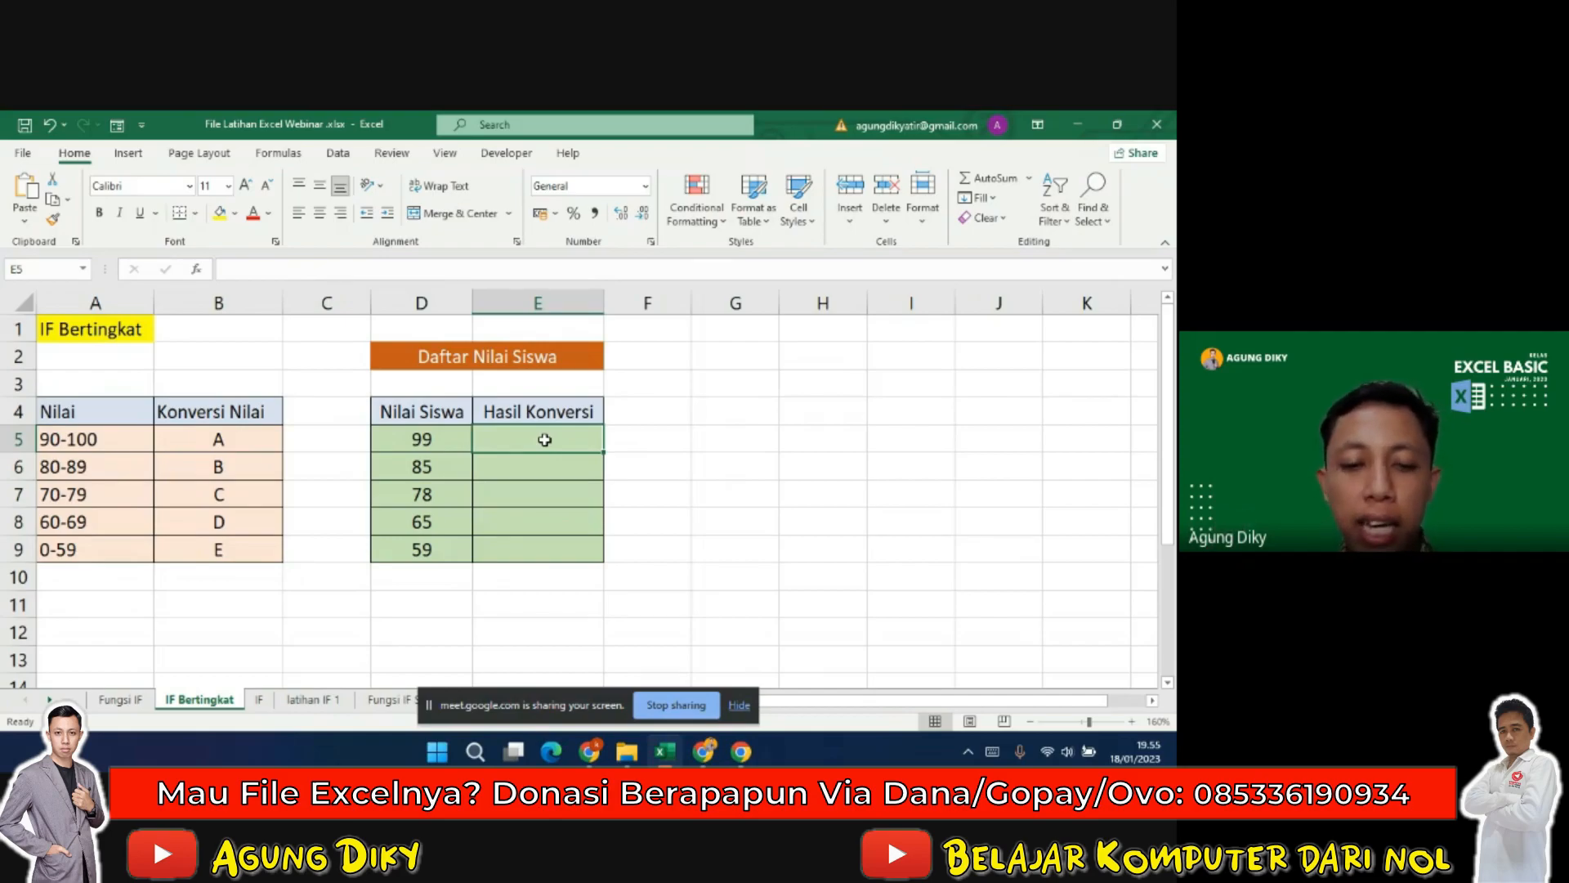
pyautogui.write('=IF(')
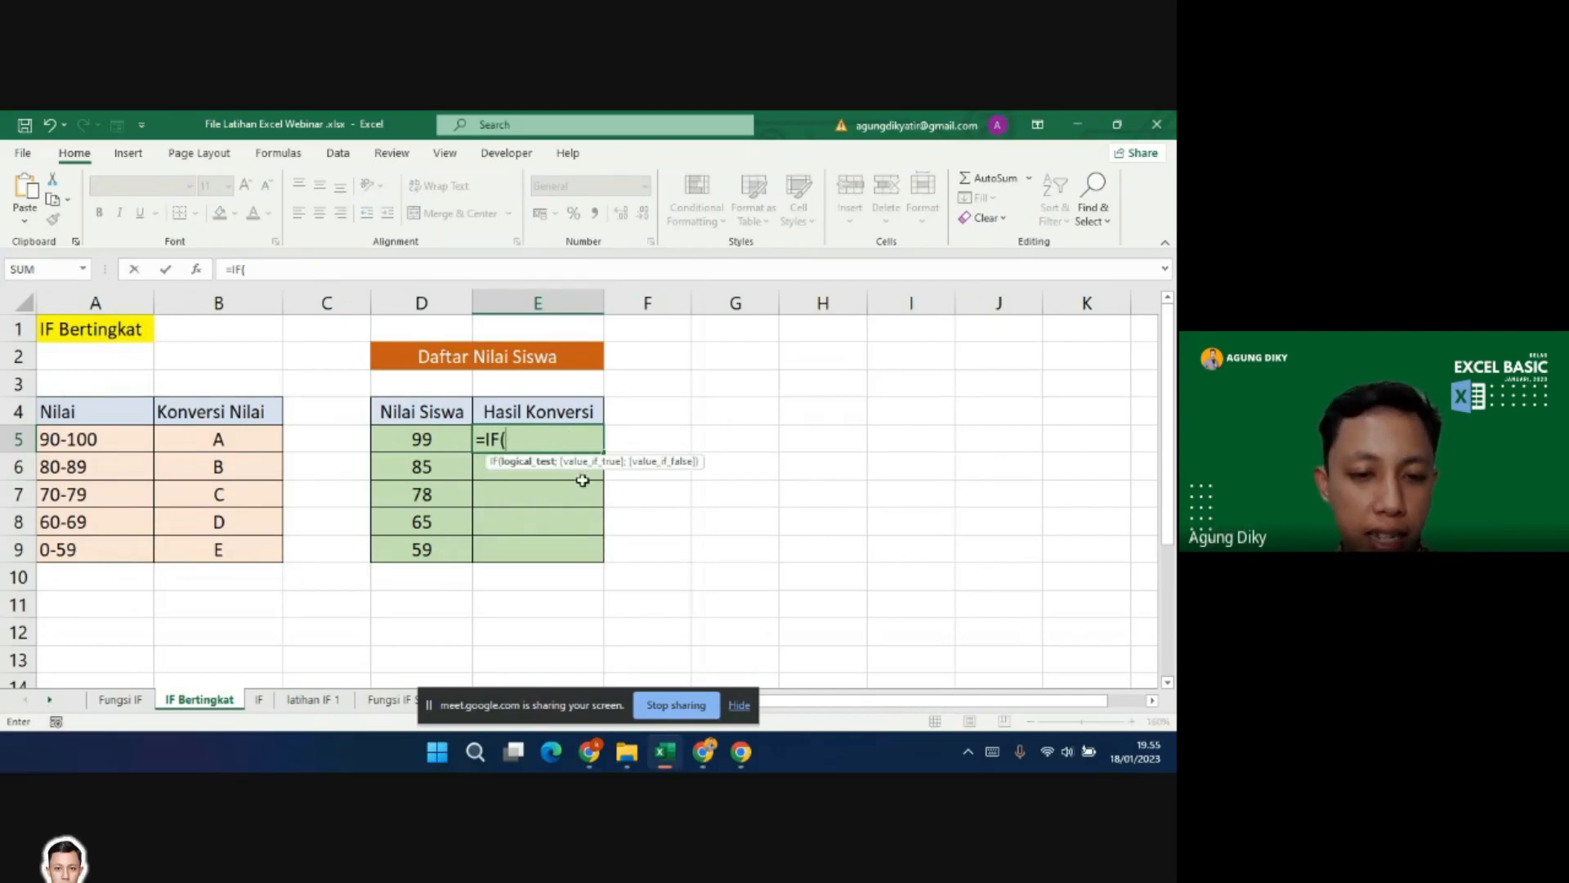
pyautogui.click(421, 439)
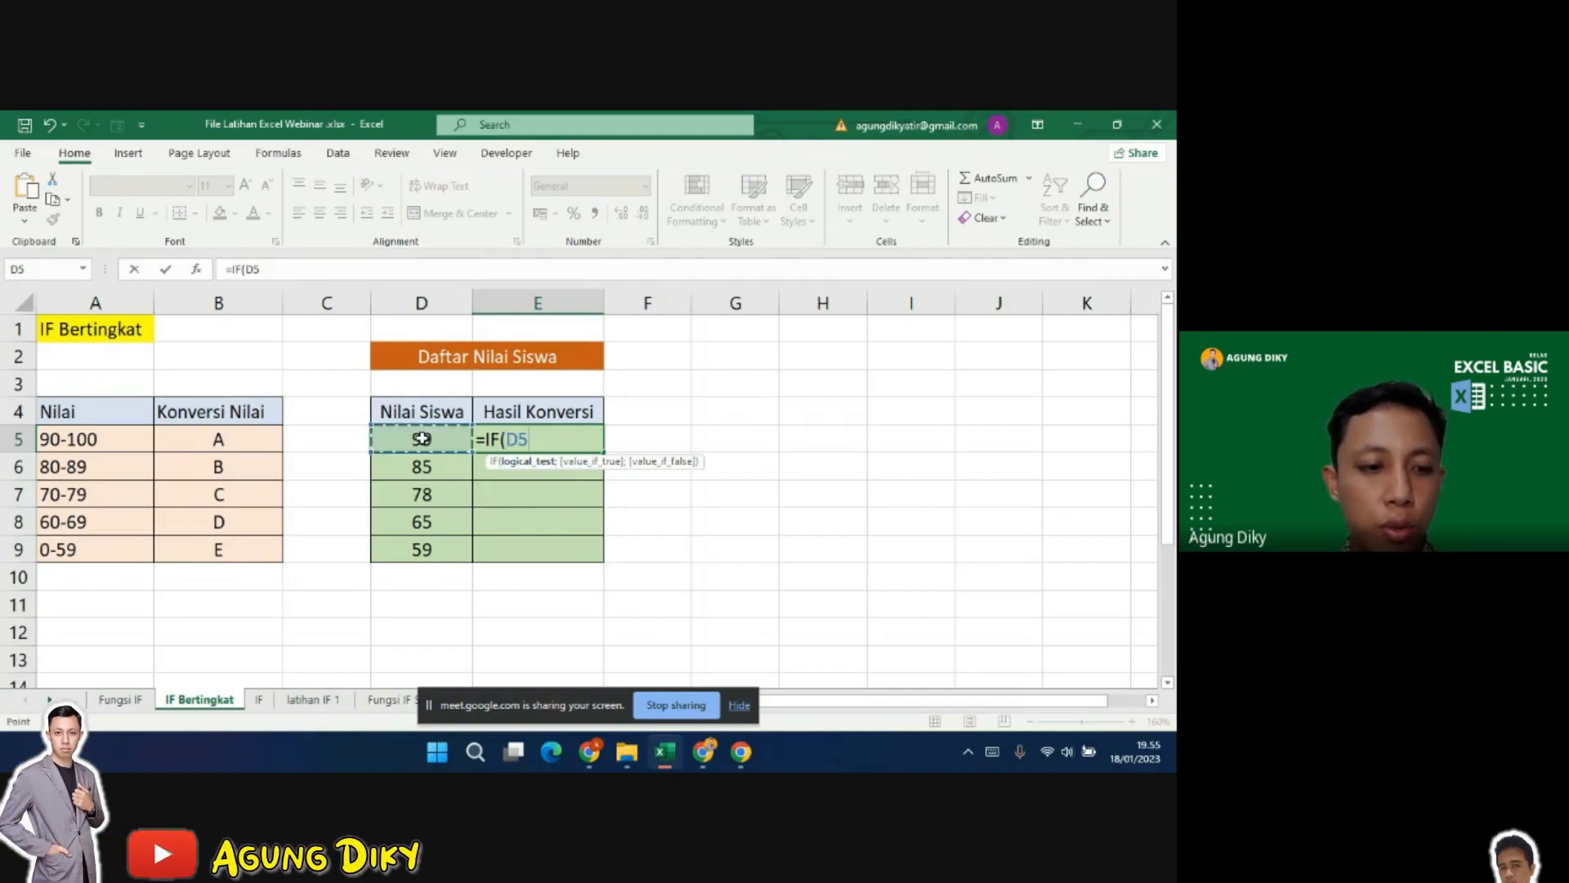
pyautogui.write('<60')
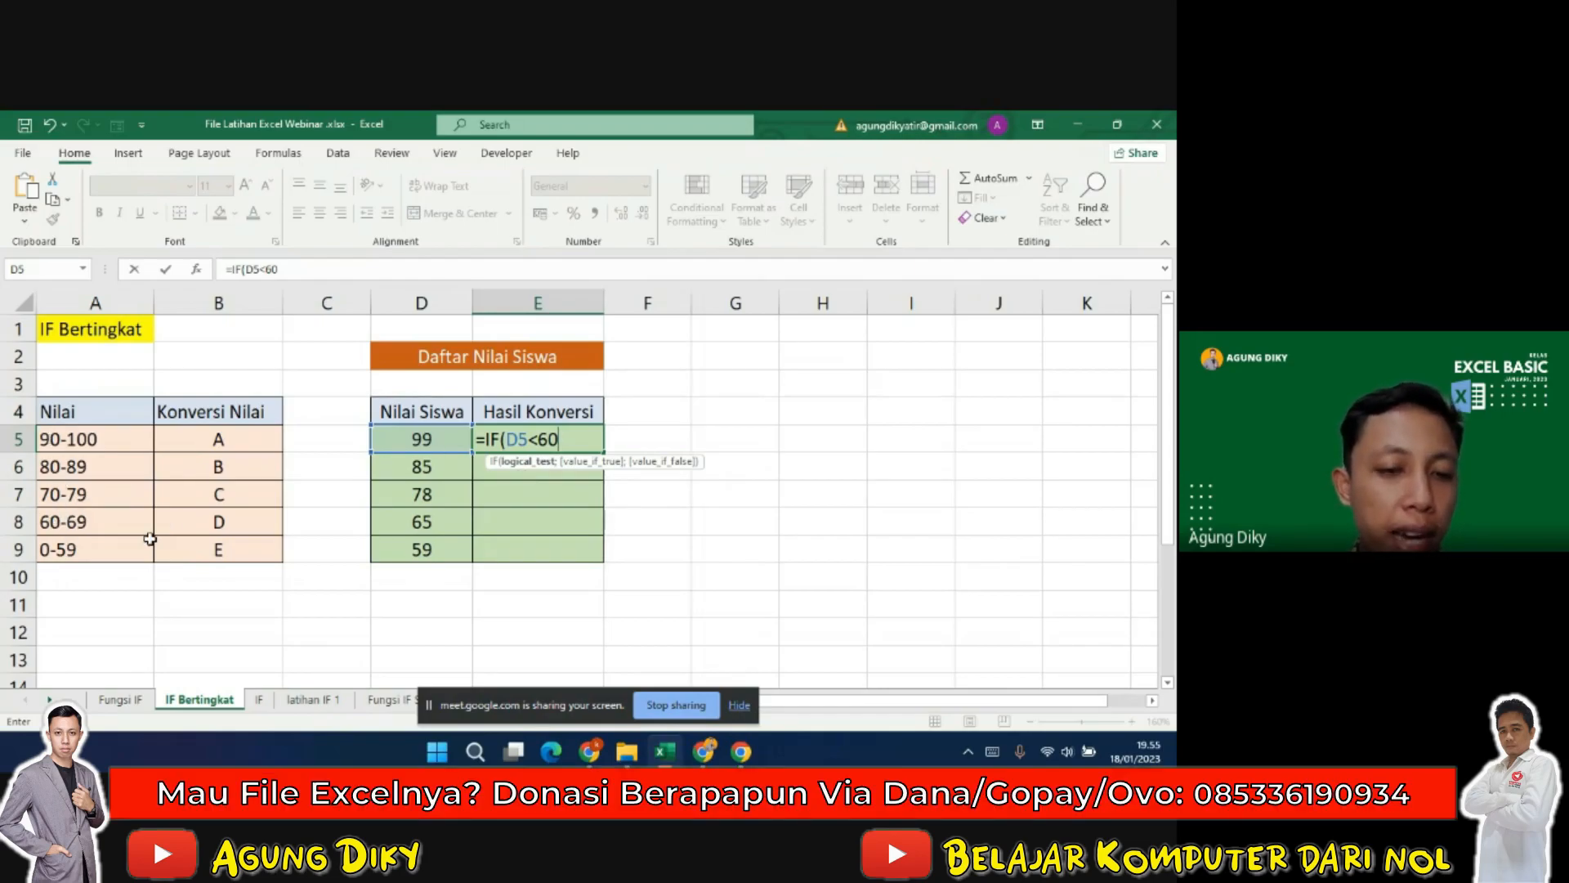
pyautogui.write(';')
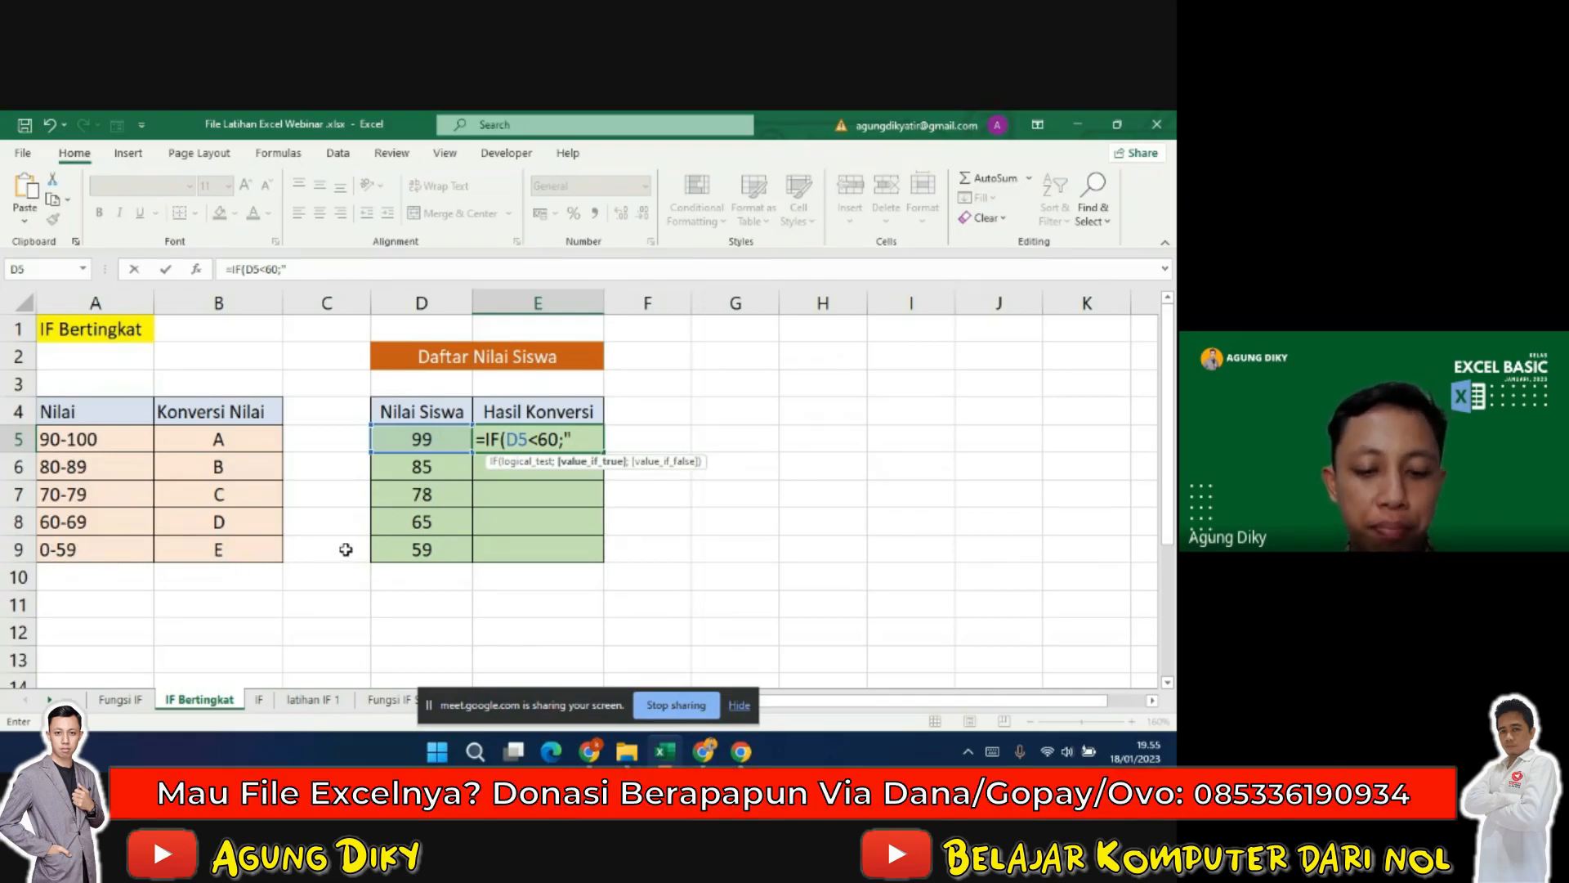
pyautogui.write('"')
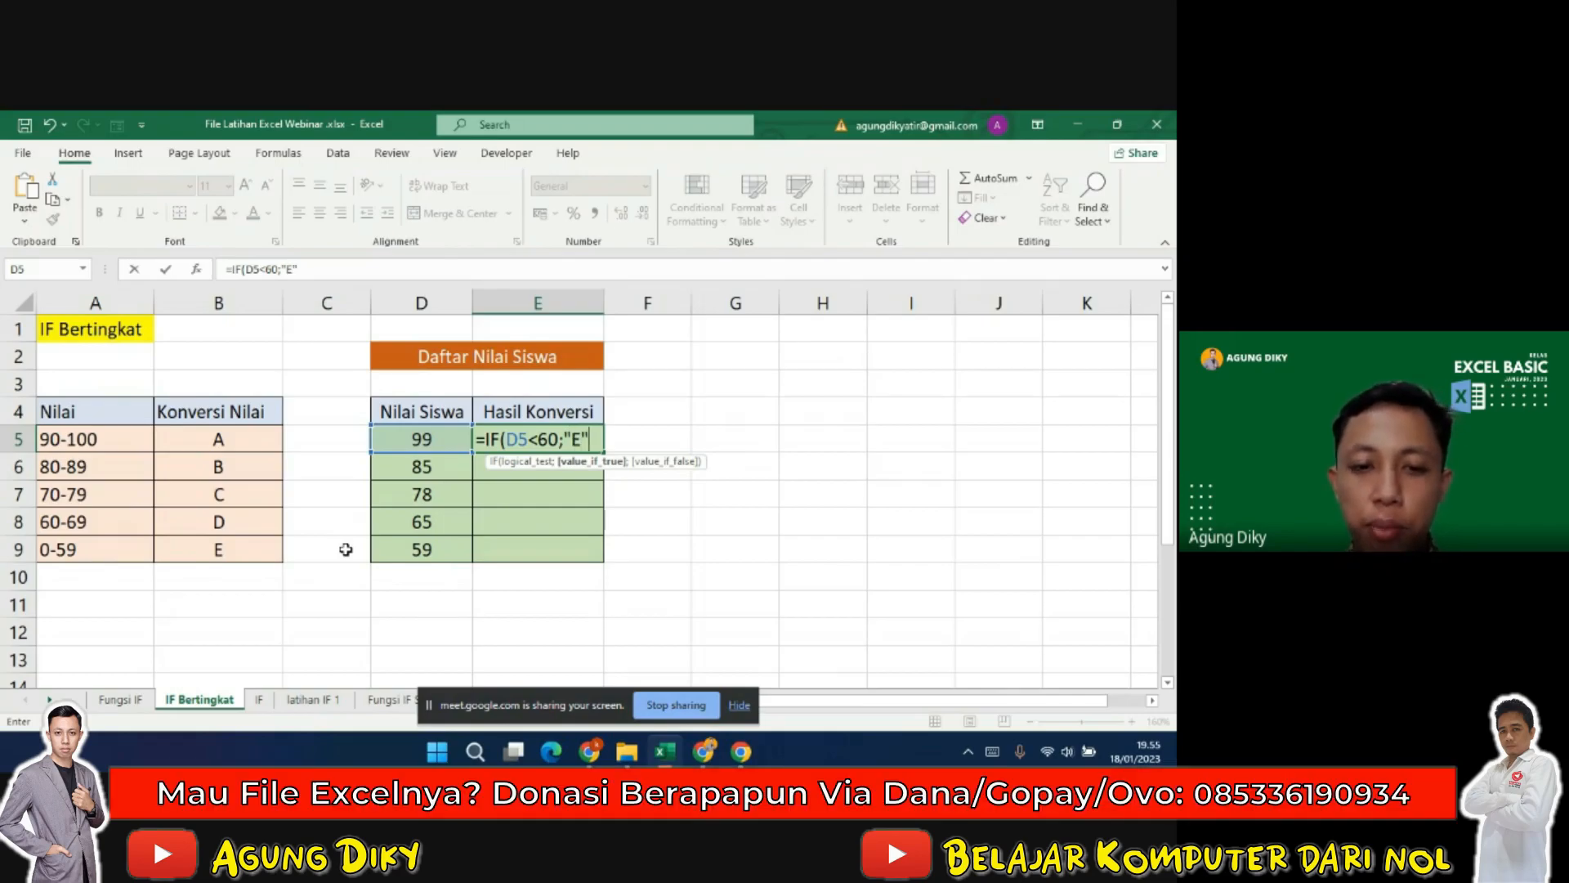
pyautogui.write(';')
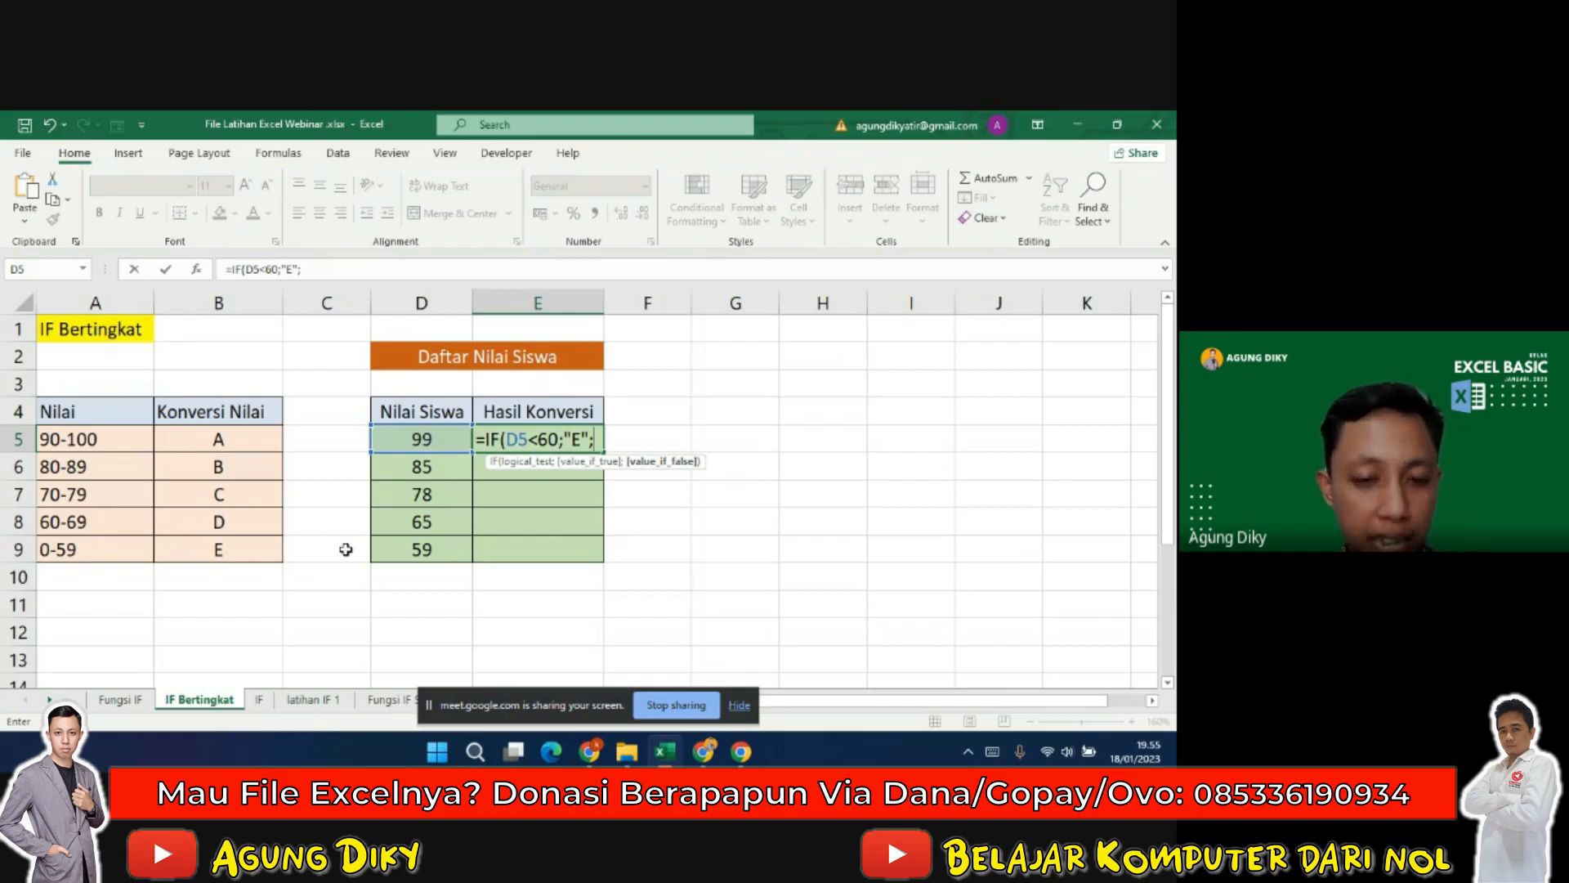
# Nest a second IF as the false argument of the E5 formula, returning "D" for scores under 70: IF(D5<70;"D";
pyautogui.write('IF(')
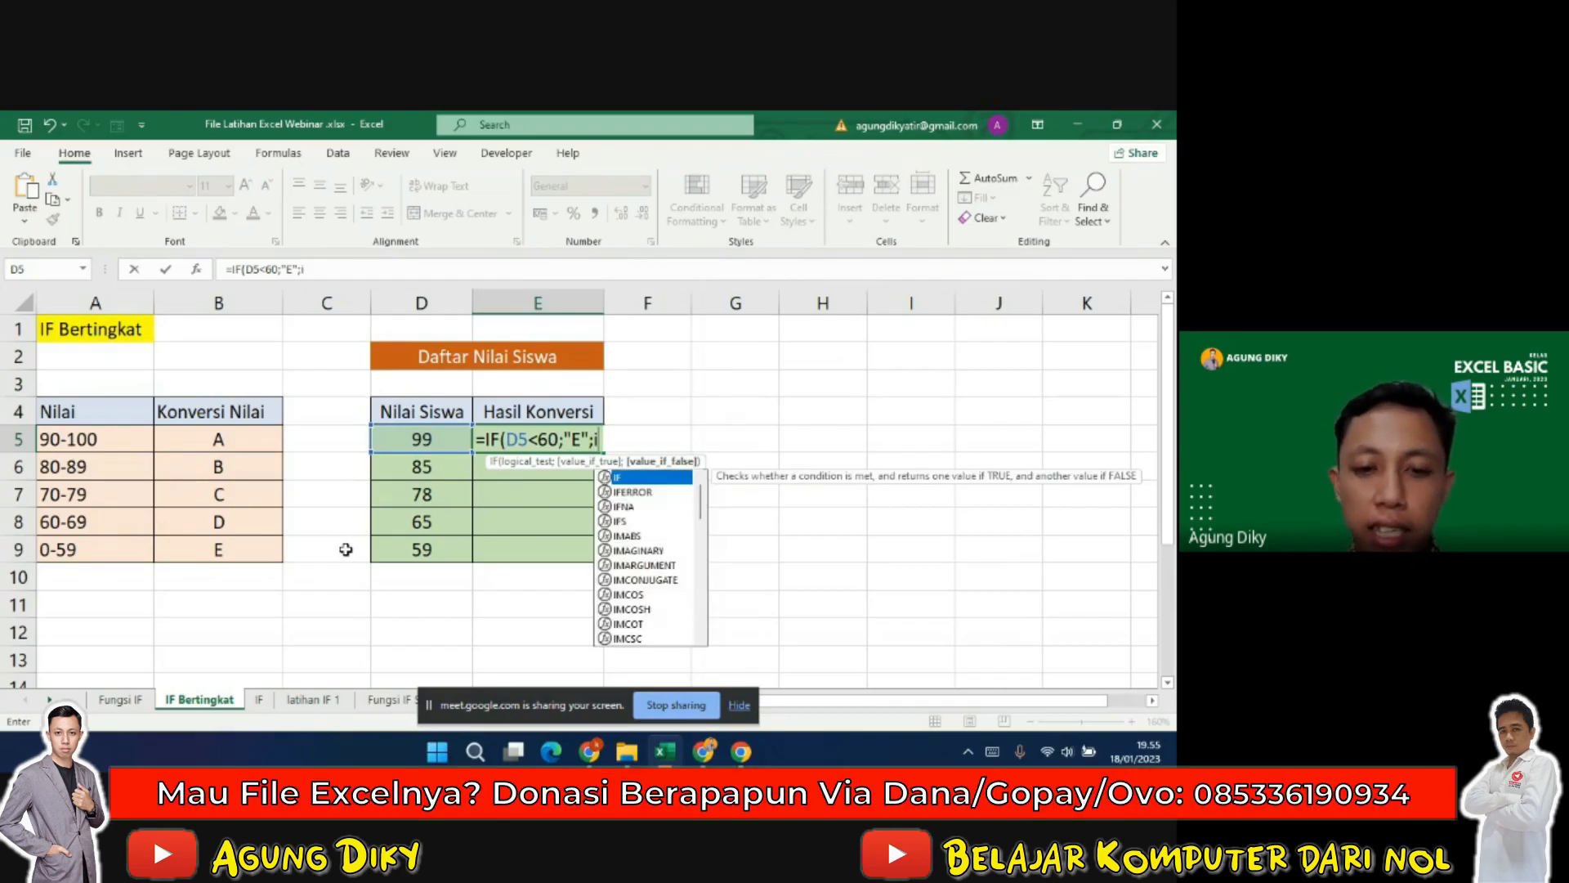
pyautogui.click(451, 444)
pyautogui.write('<')
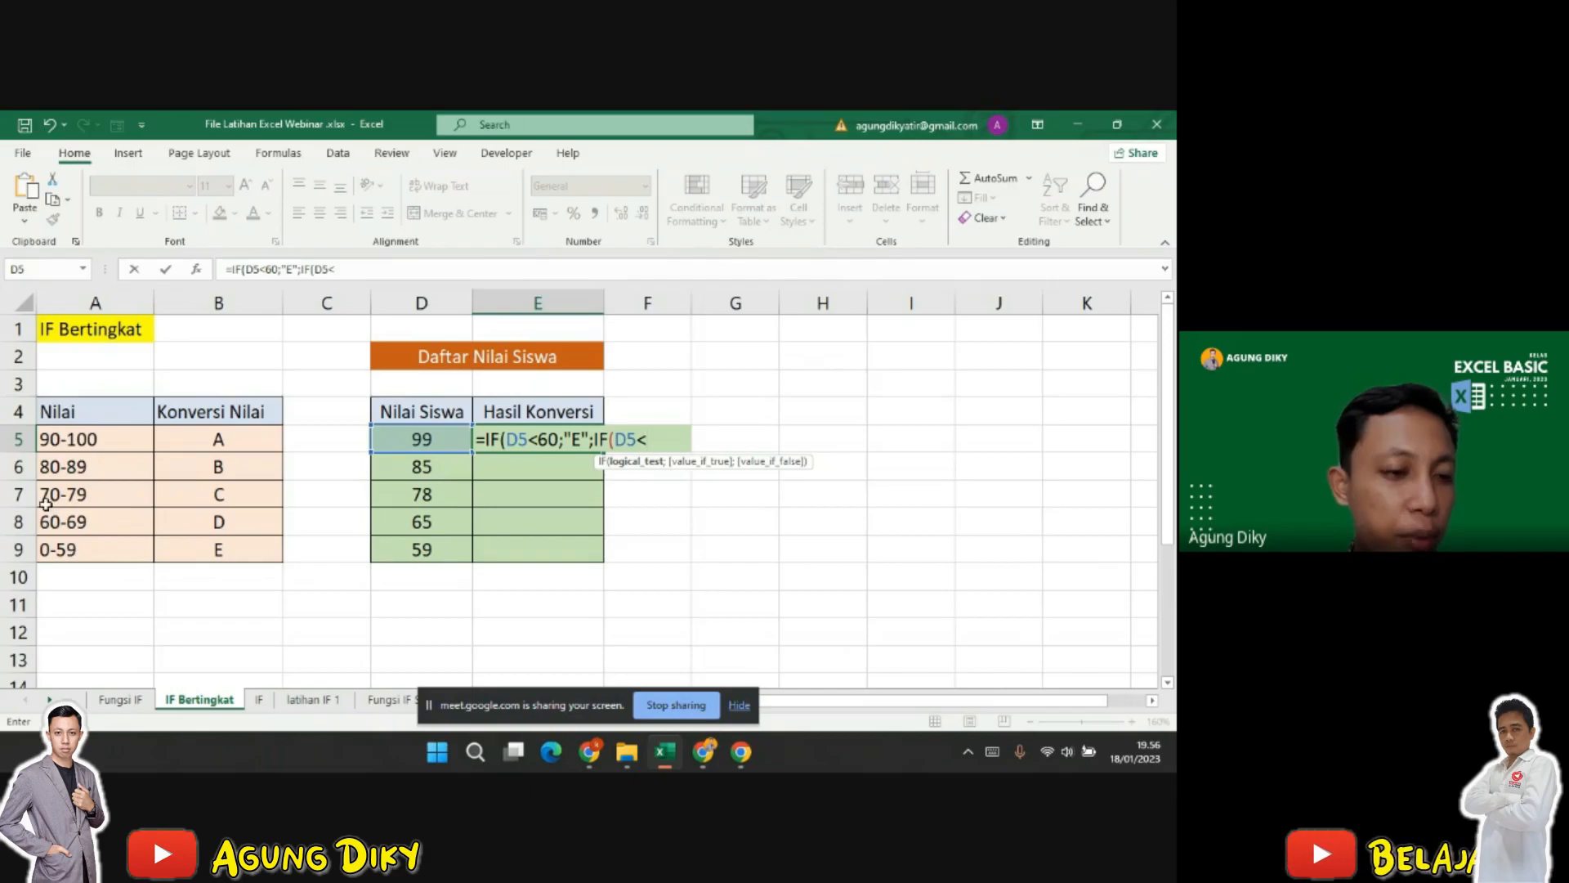
pyautogui.write('70')
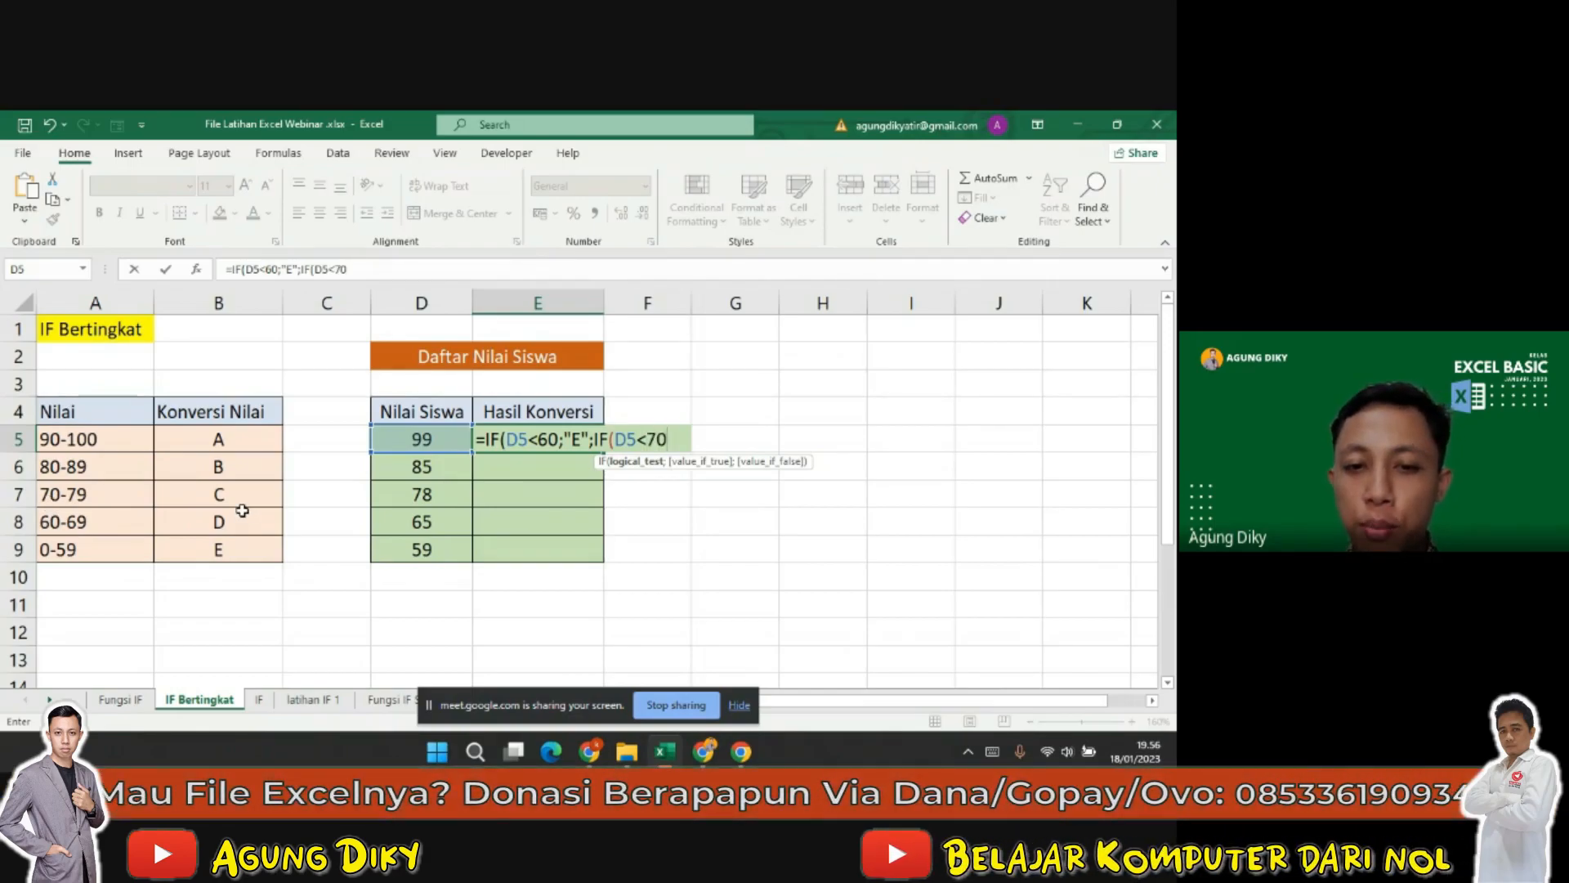
pyautogui.write(';')
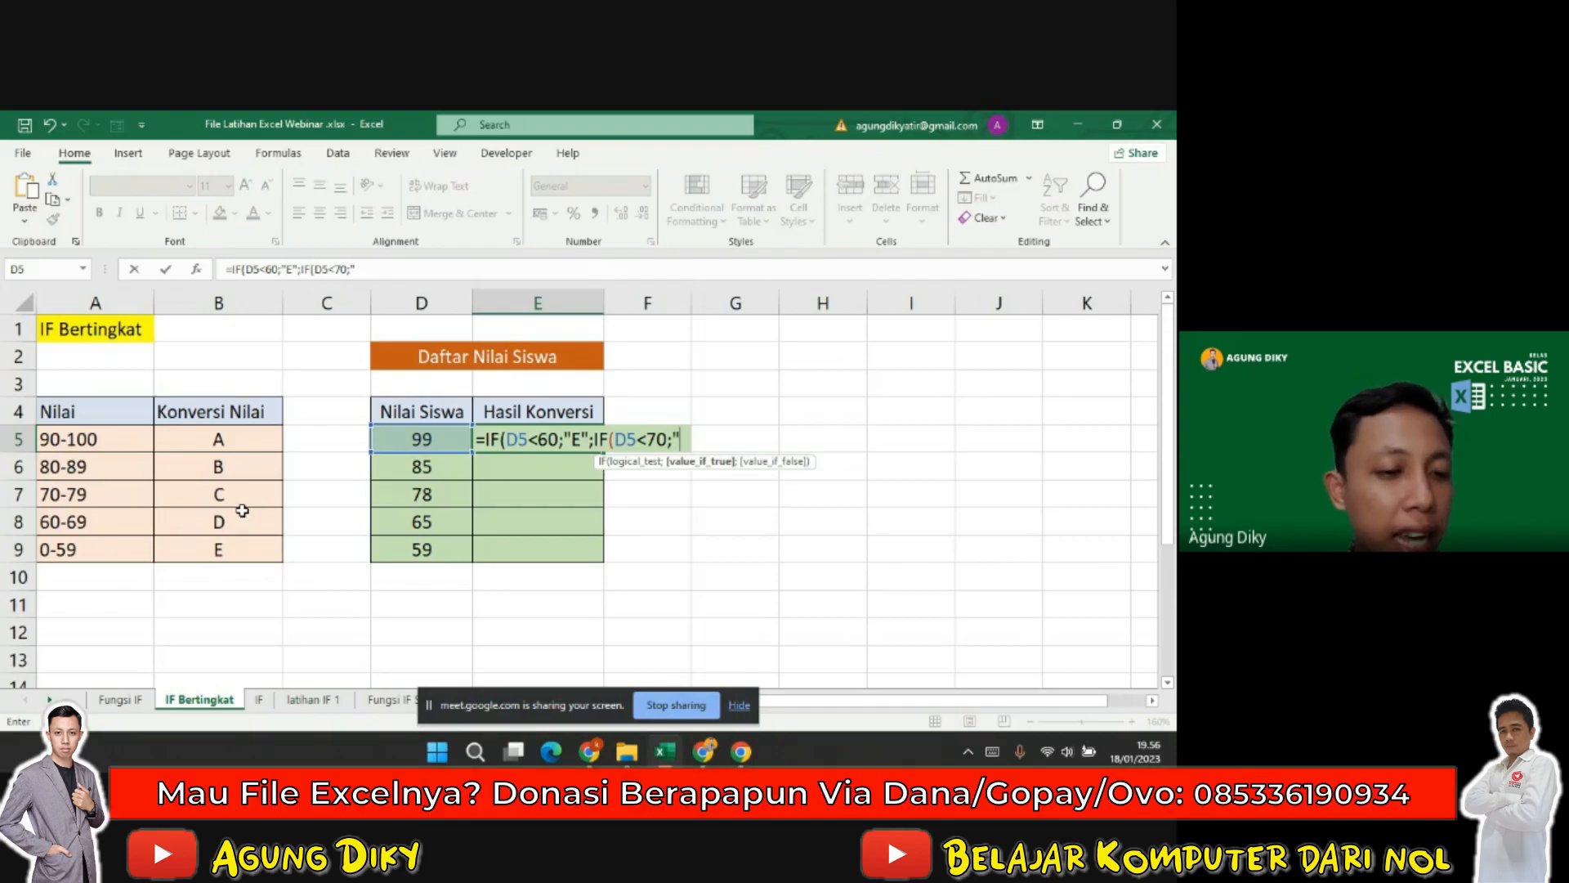
pyautogui.write('"D')
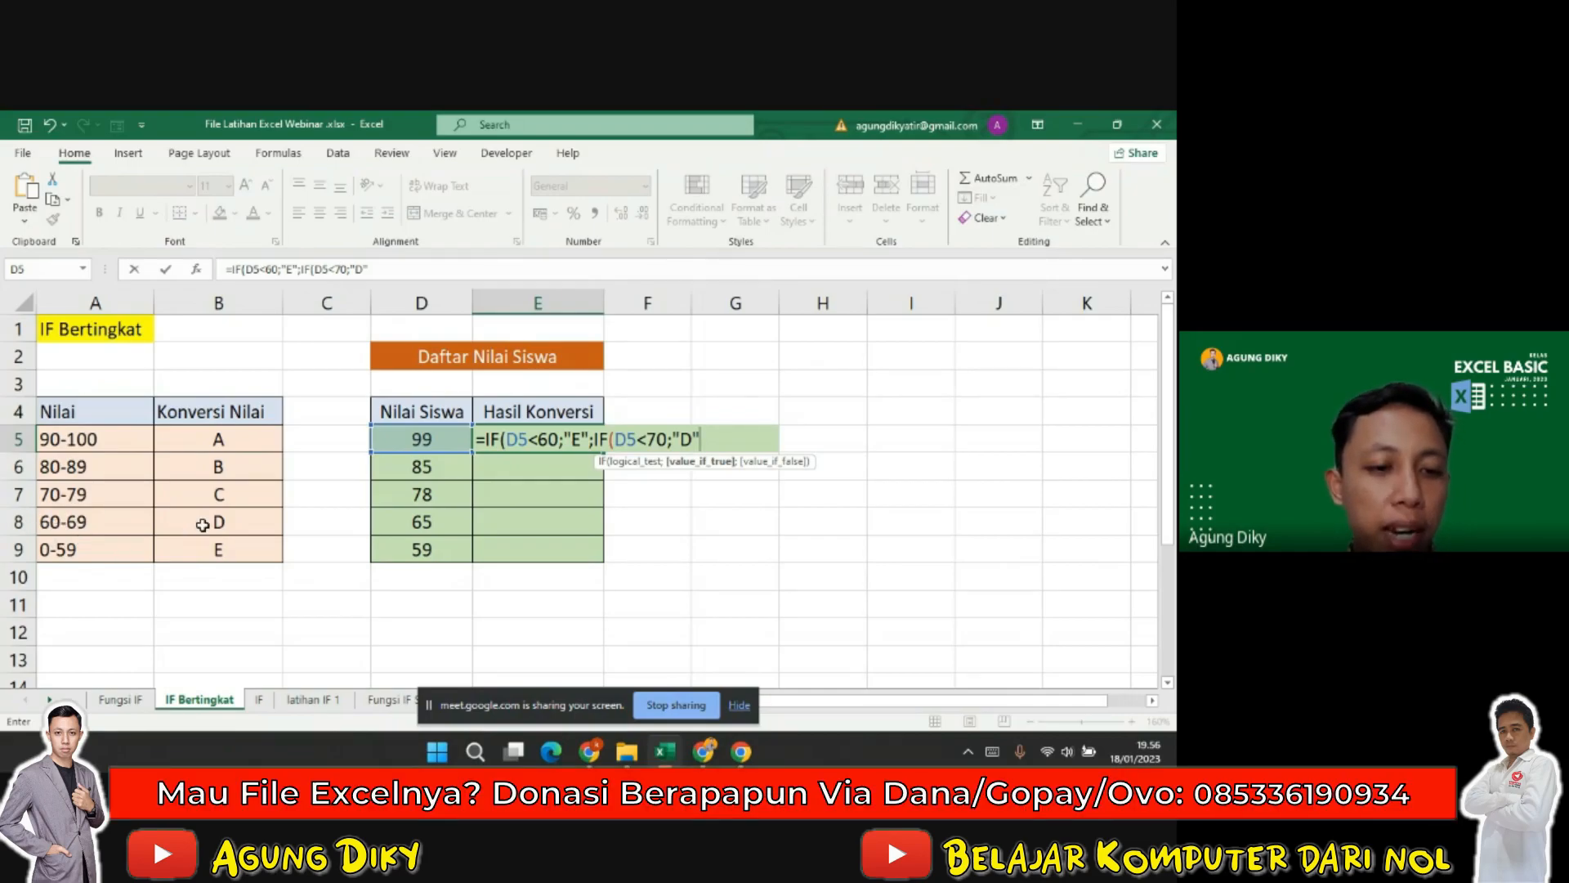
pyautogui.write(';')
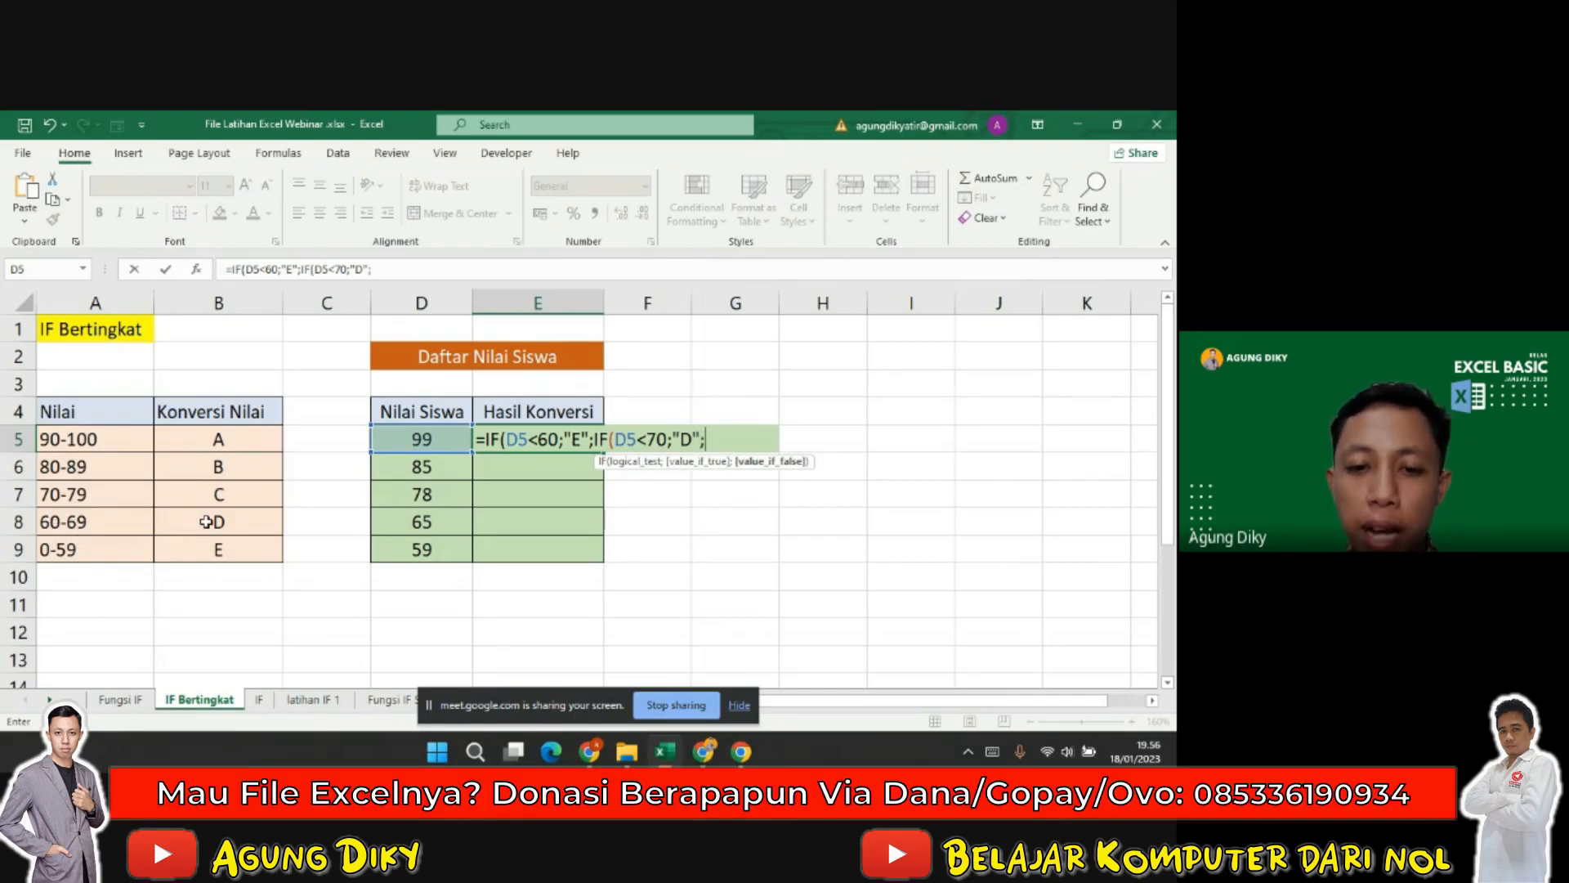
# Nest a third IF in the E5 formula that returns "C" for scores under 80: IF(D5<80;"C";
pyautogui.write('IF(')
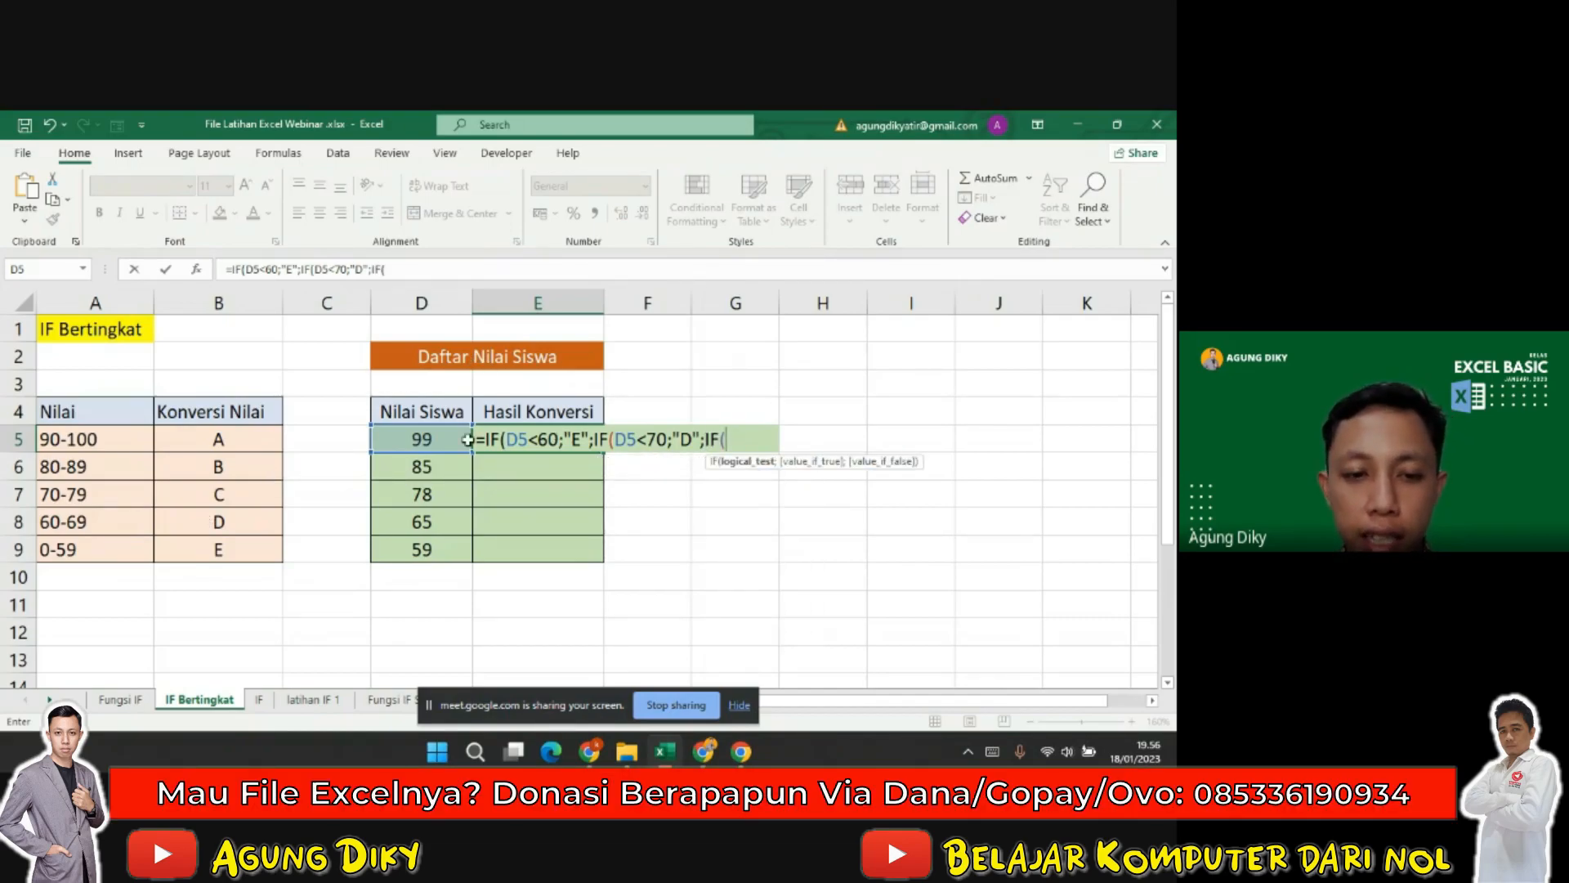
pyautogui.click(411, 442)
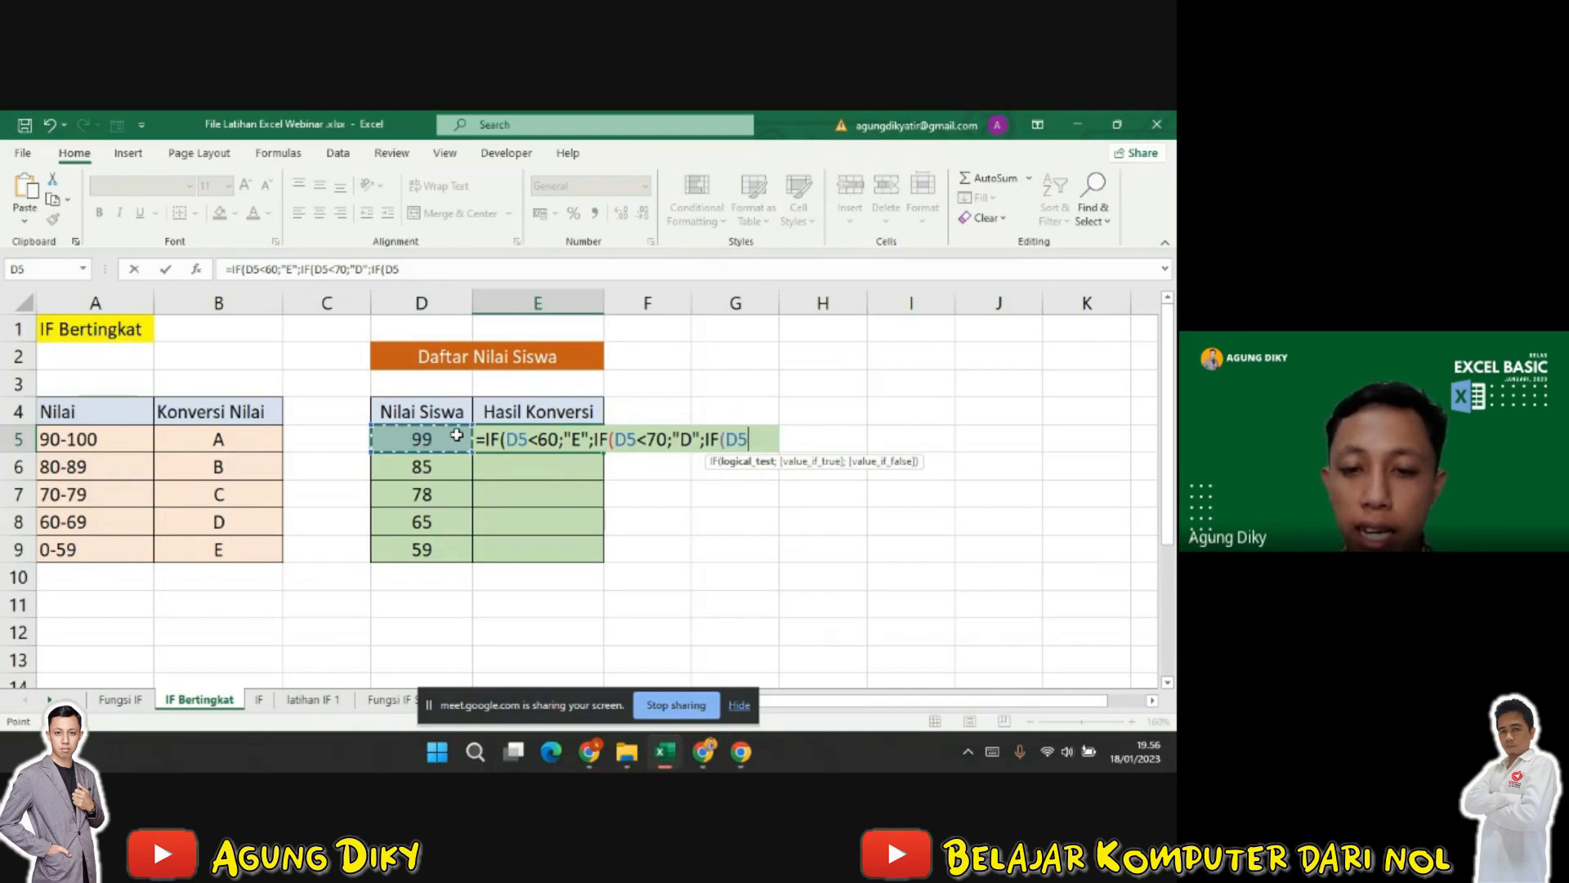
pyautogui.write('<')
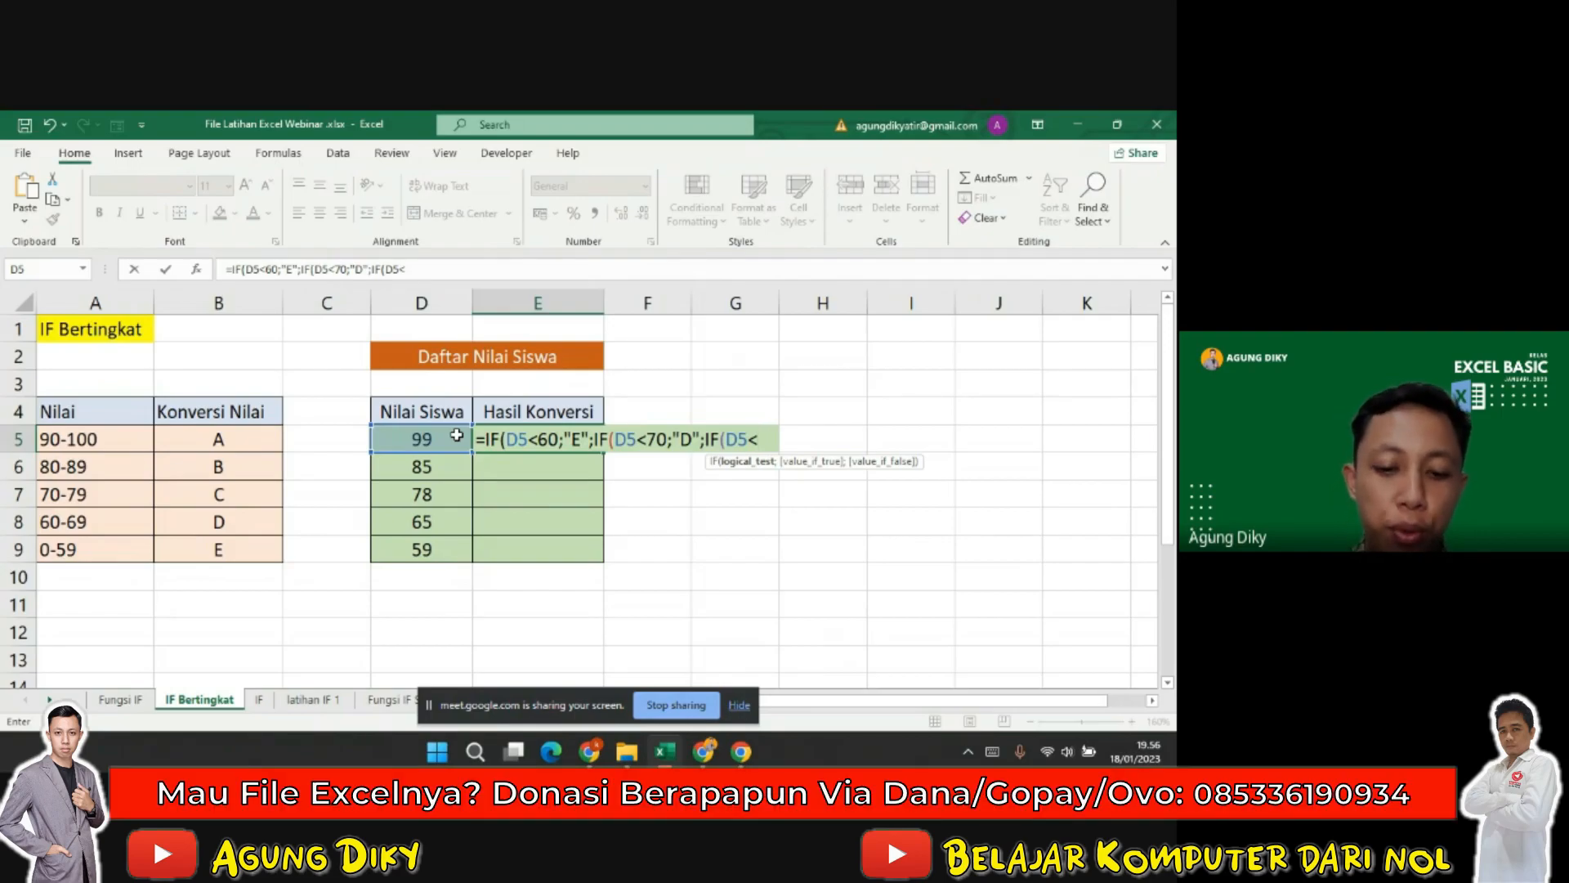
pyautogui.write('80')
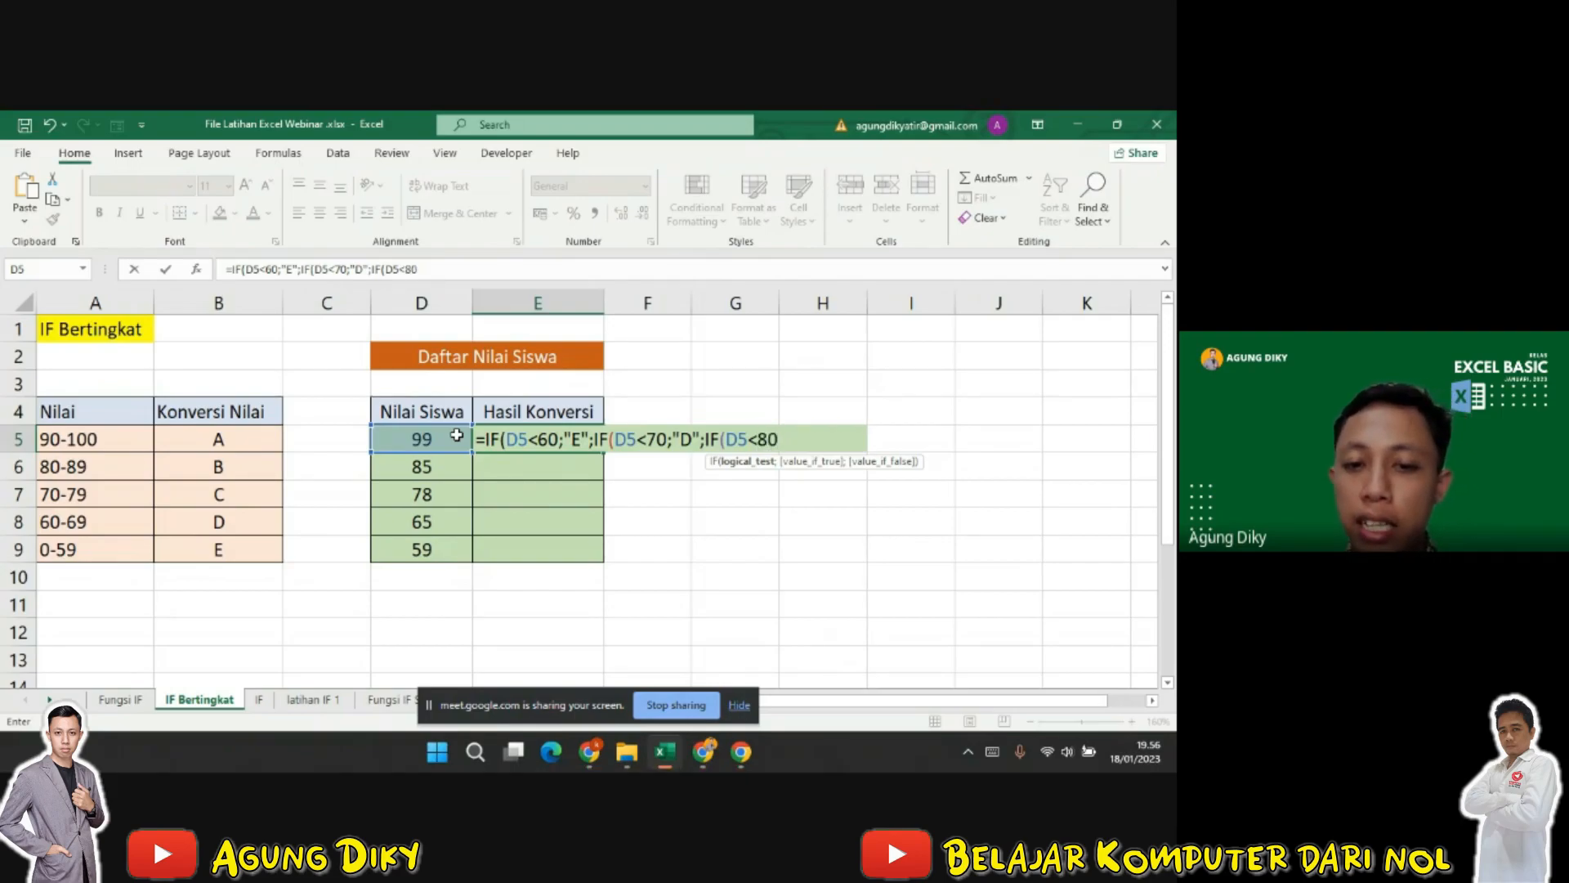
pyautogui.write(';')
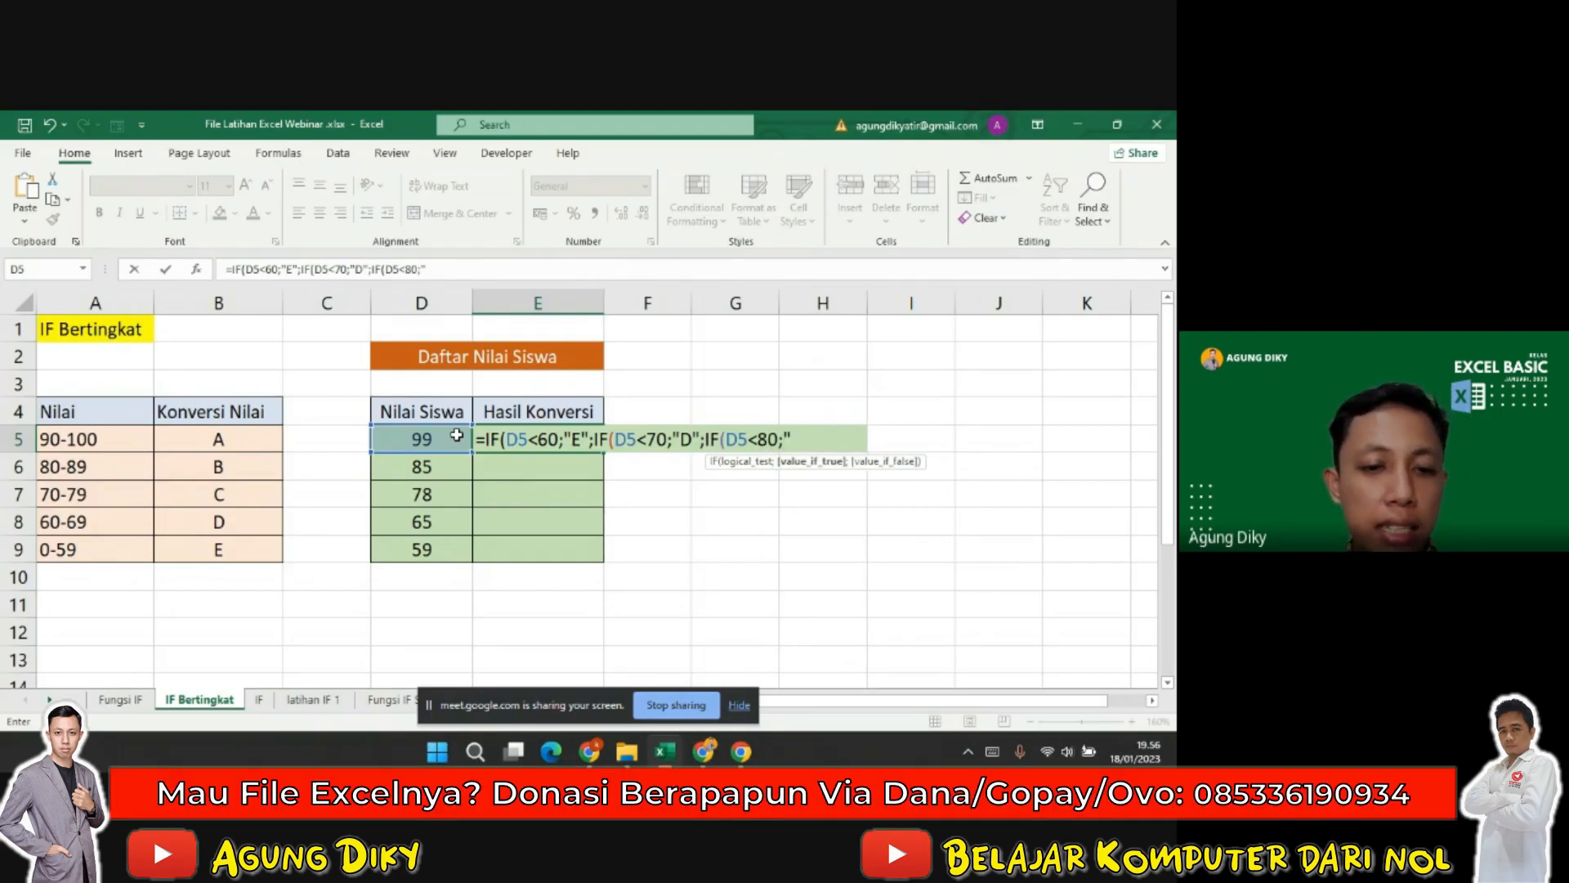
pyautogui.write('"C"')
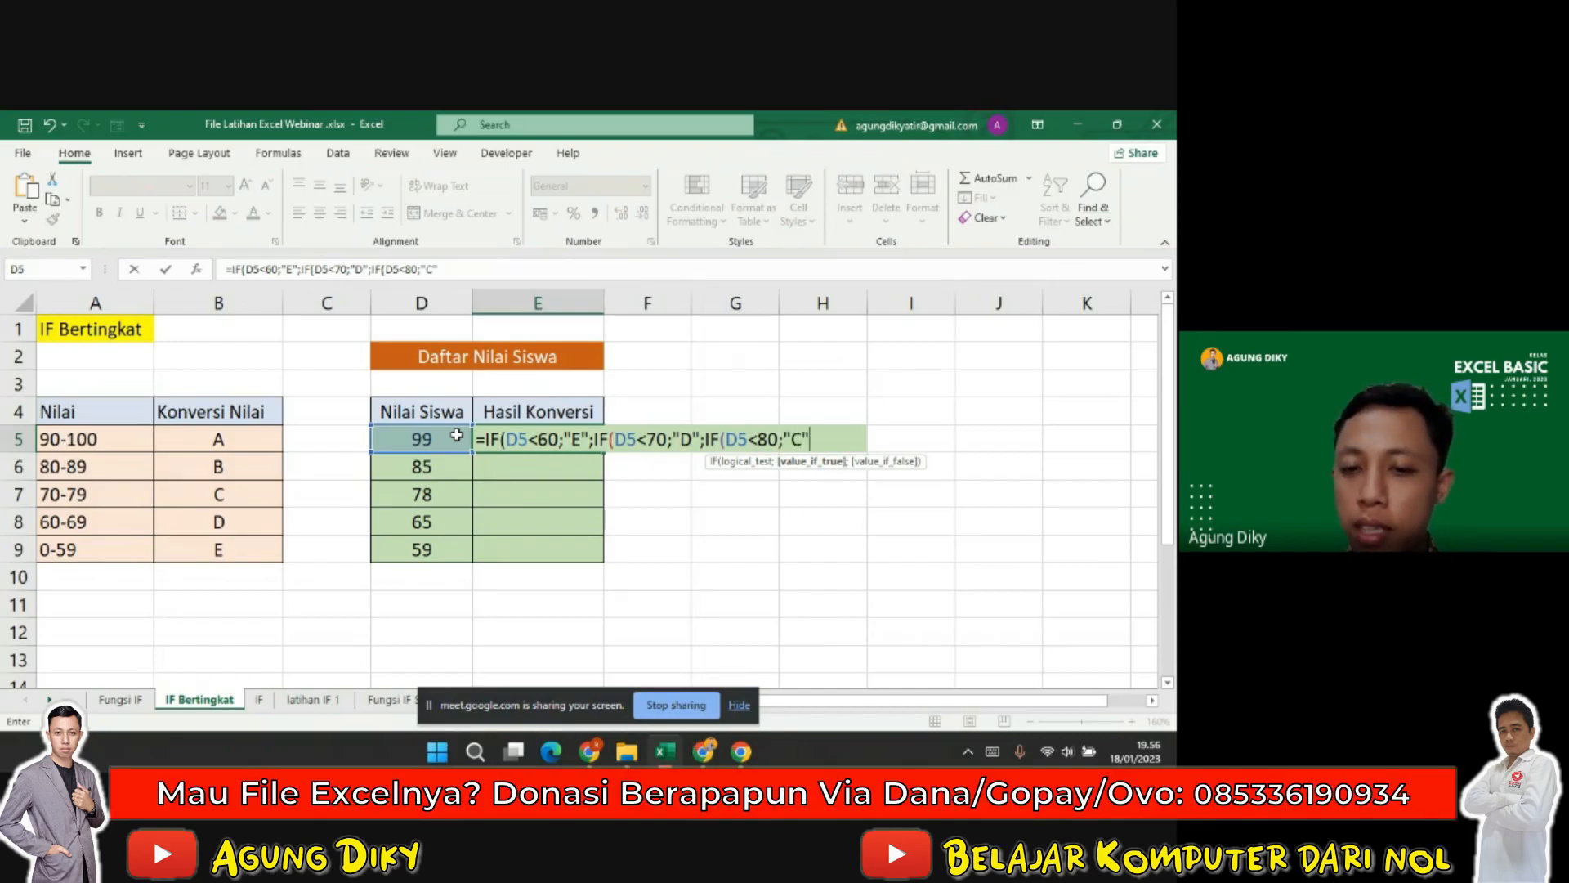
pyautogui.write(';')
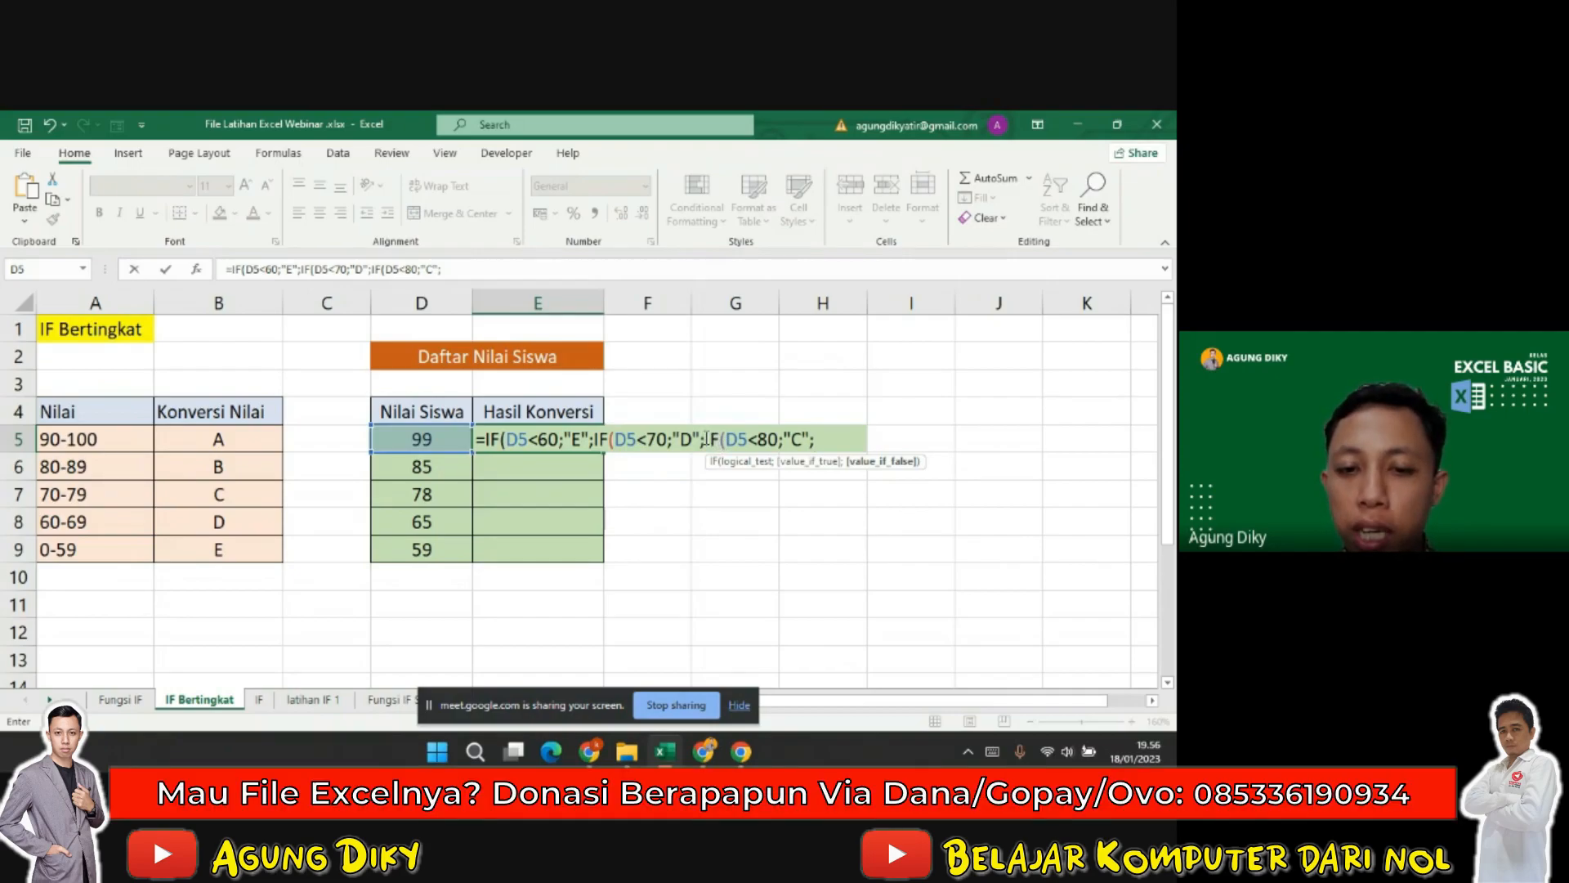
# Duplicate the IF(D5<80;"C"; part at the end of the E5 formula and change the copy to IF(D5<90;"B";
pyautogui.click(825, 444)
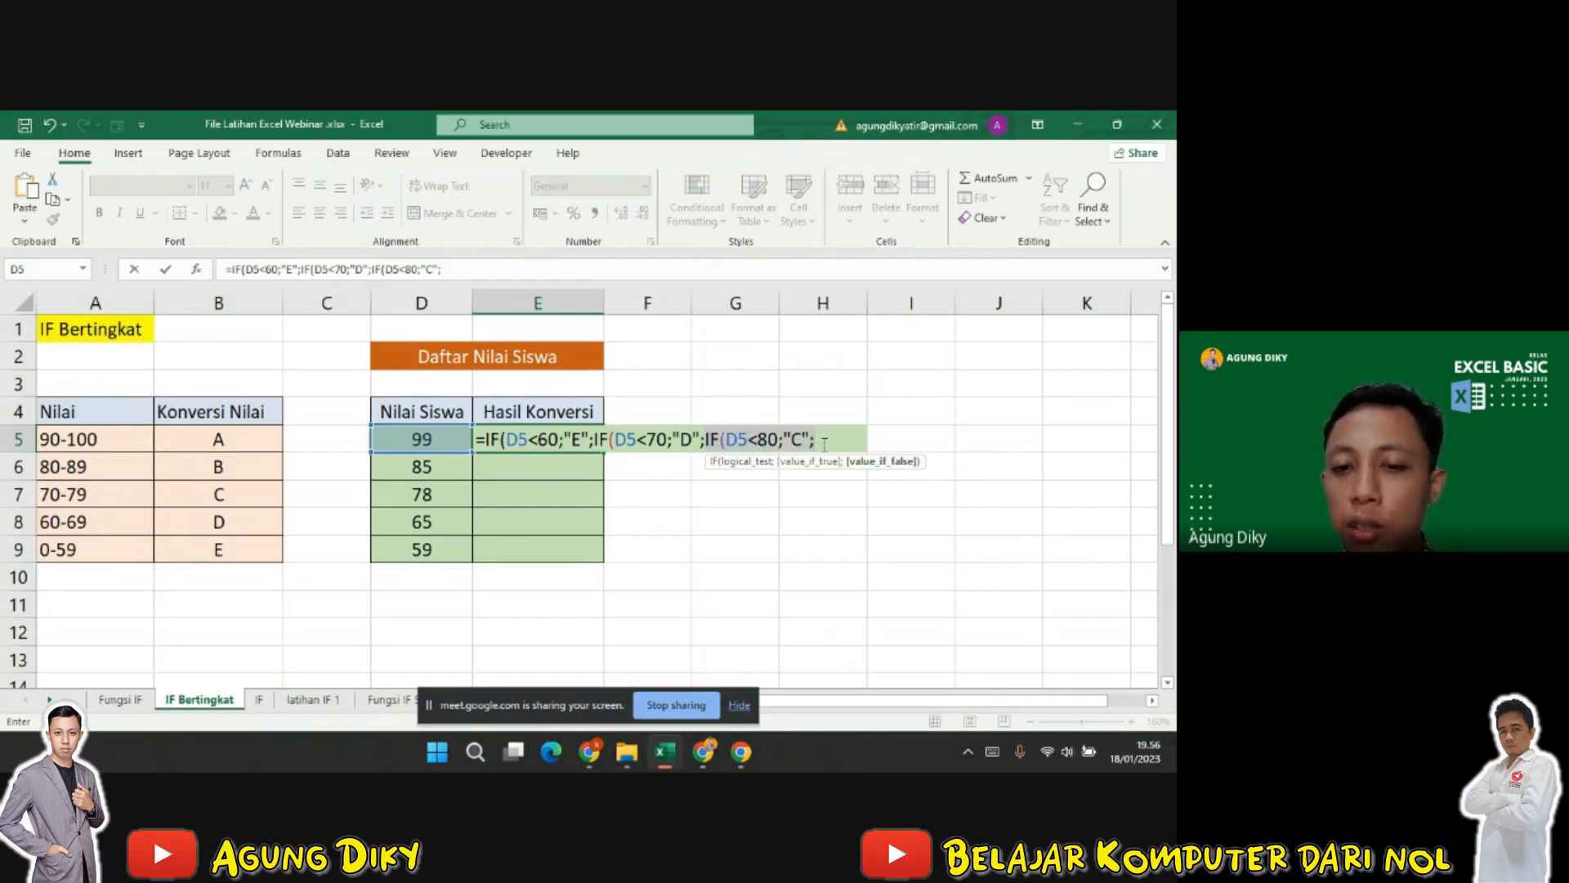
pyautogui.click(825, 444)
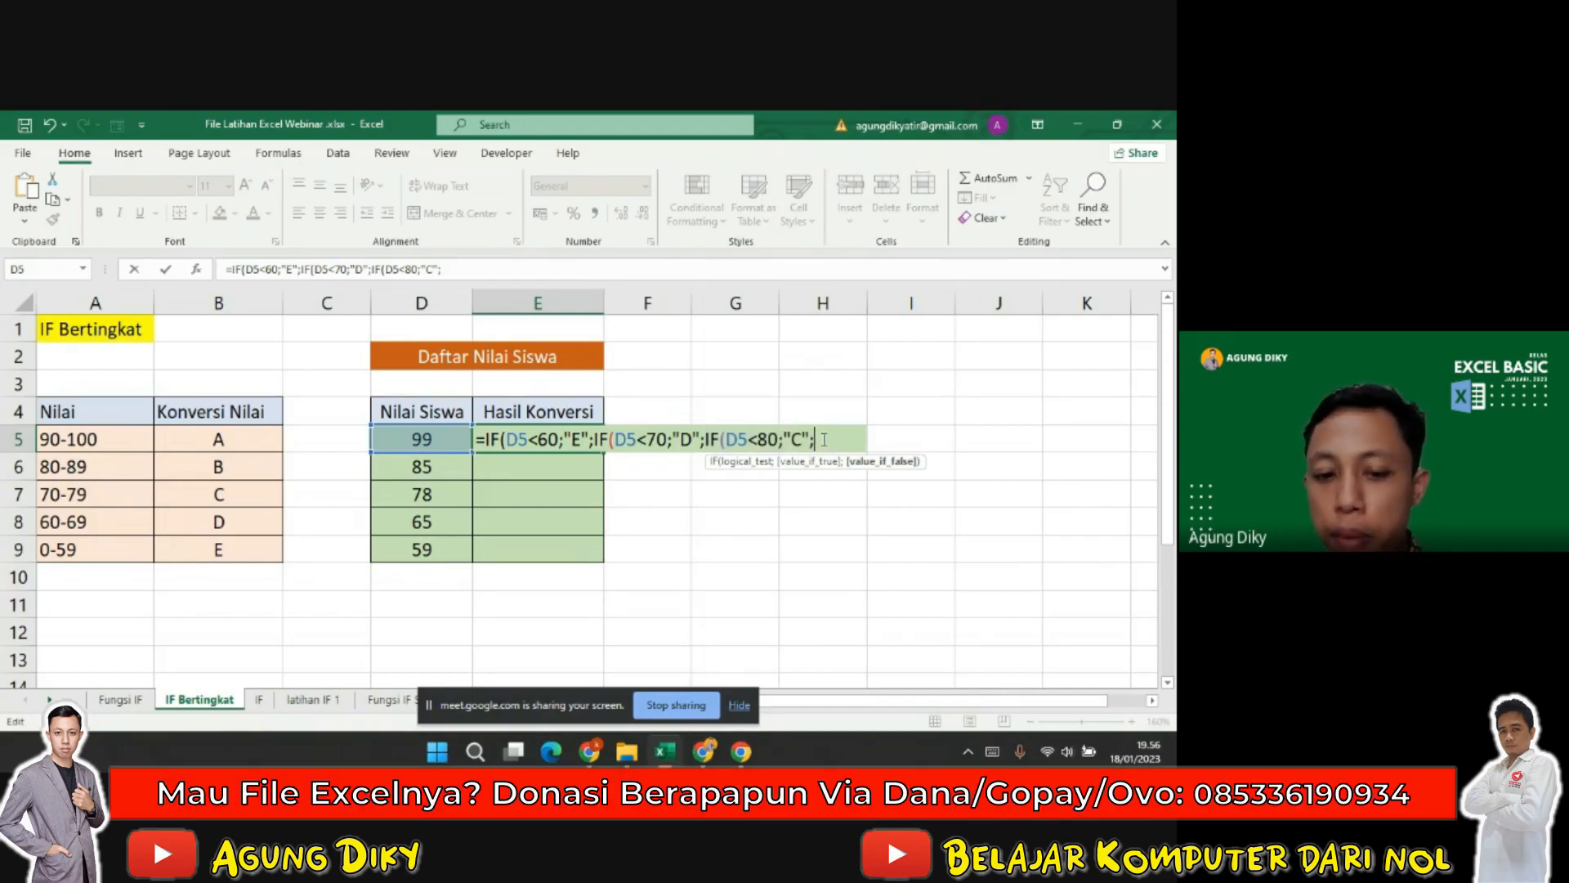
pyautogui.write('IF(D5<80;"C";')
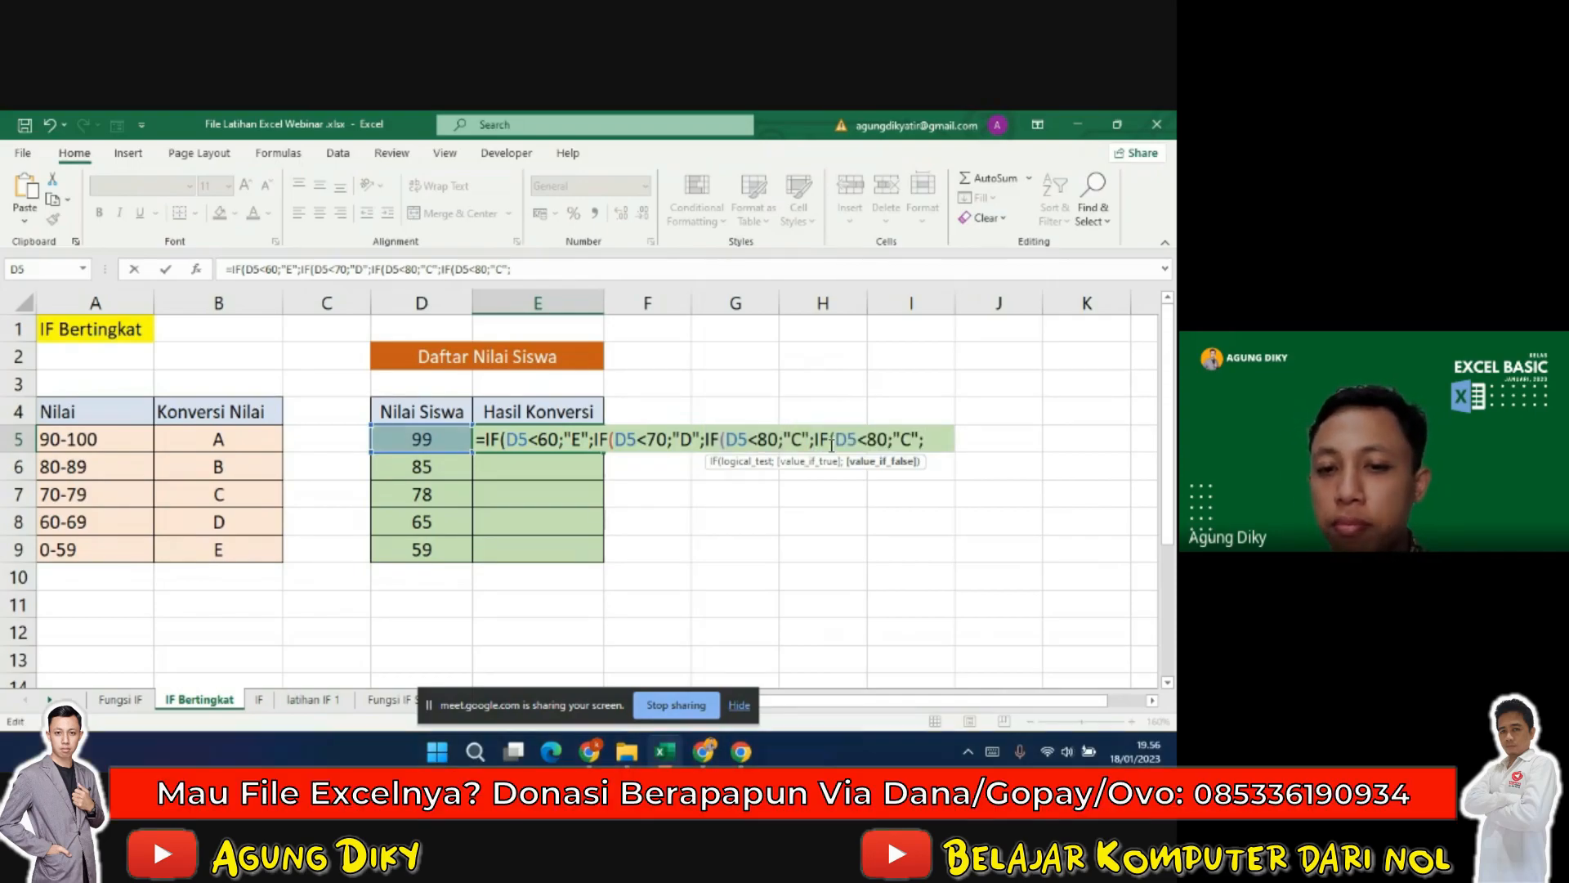
pyautogui.click(881, 439)
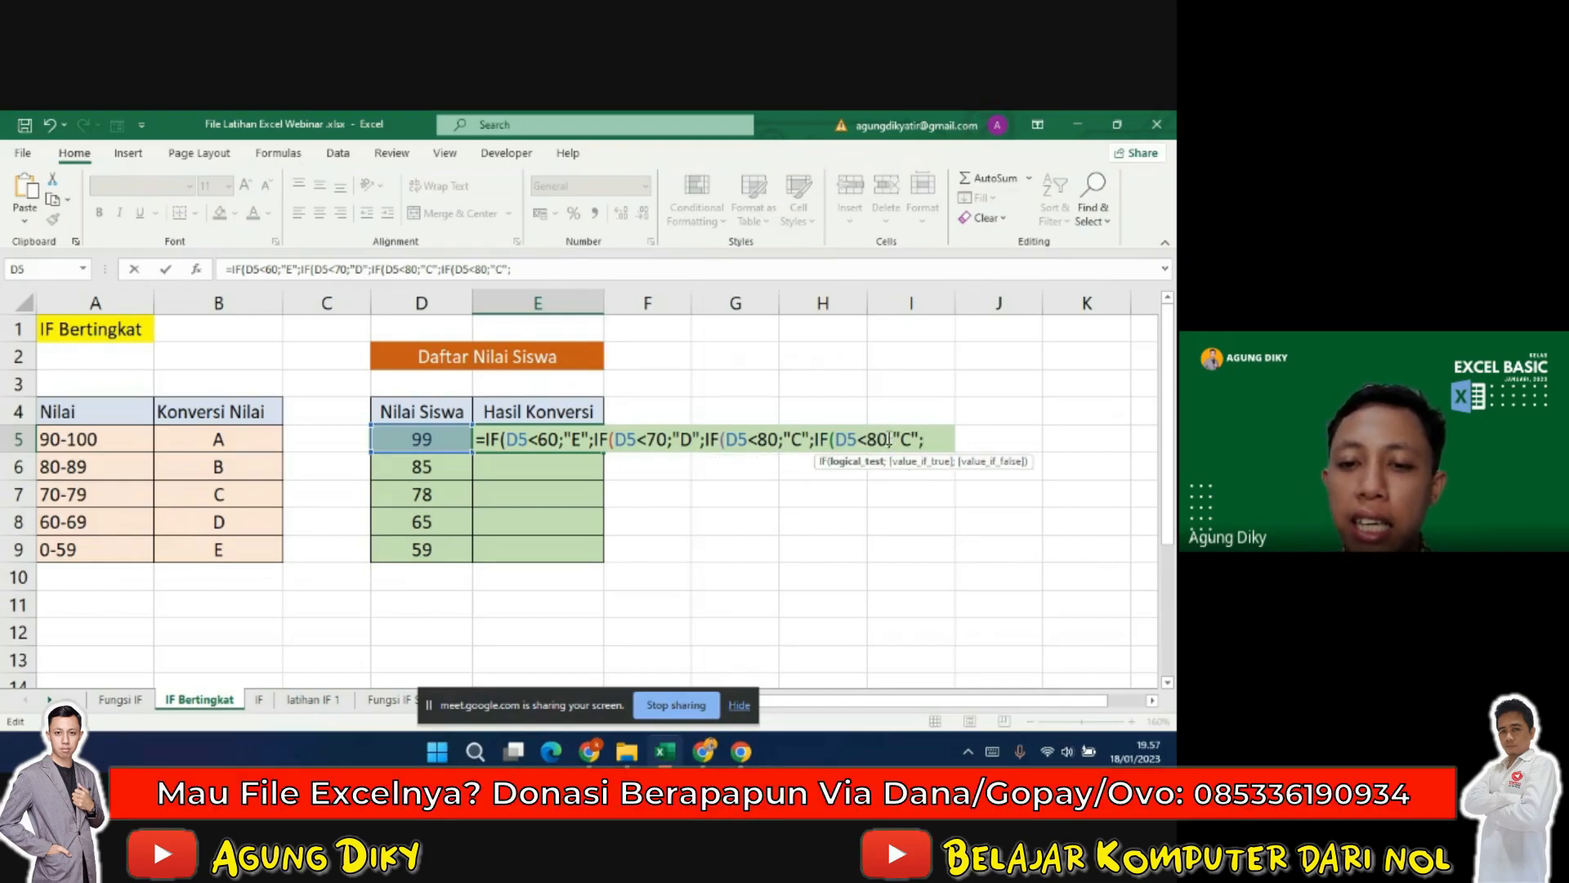
pyautogui.press('BackSpace')
pyautogui.press('BackSpace')
pyautogui.write('90')
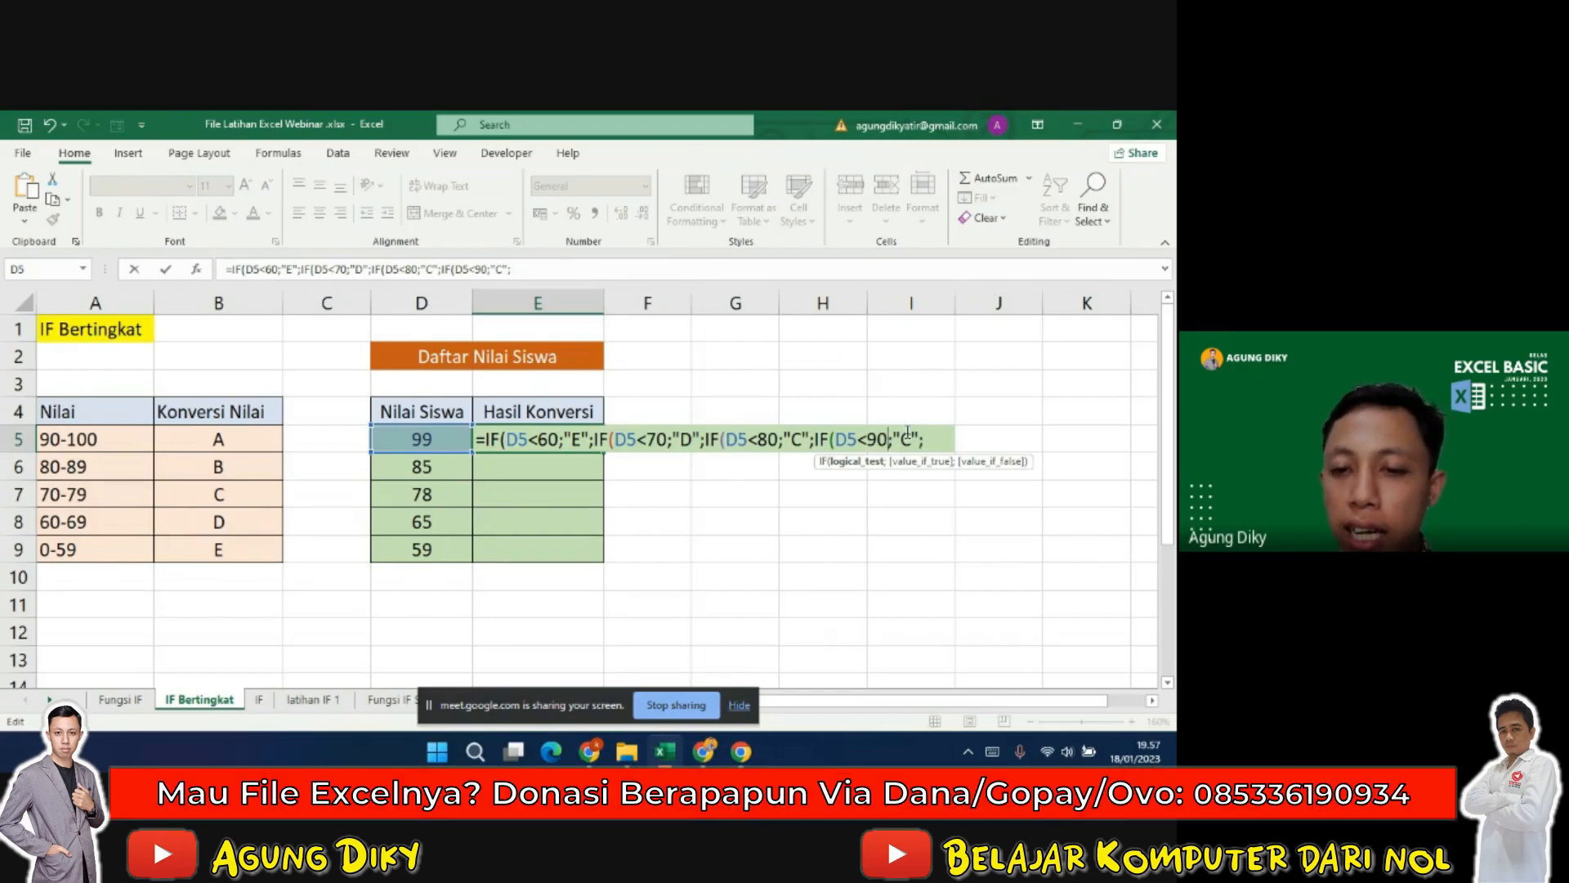
pyautogui.click(914, 439)
pyautogui.press('BackSpace')
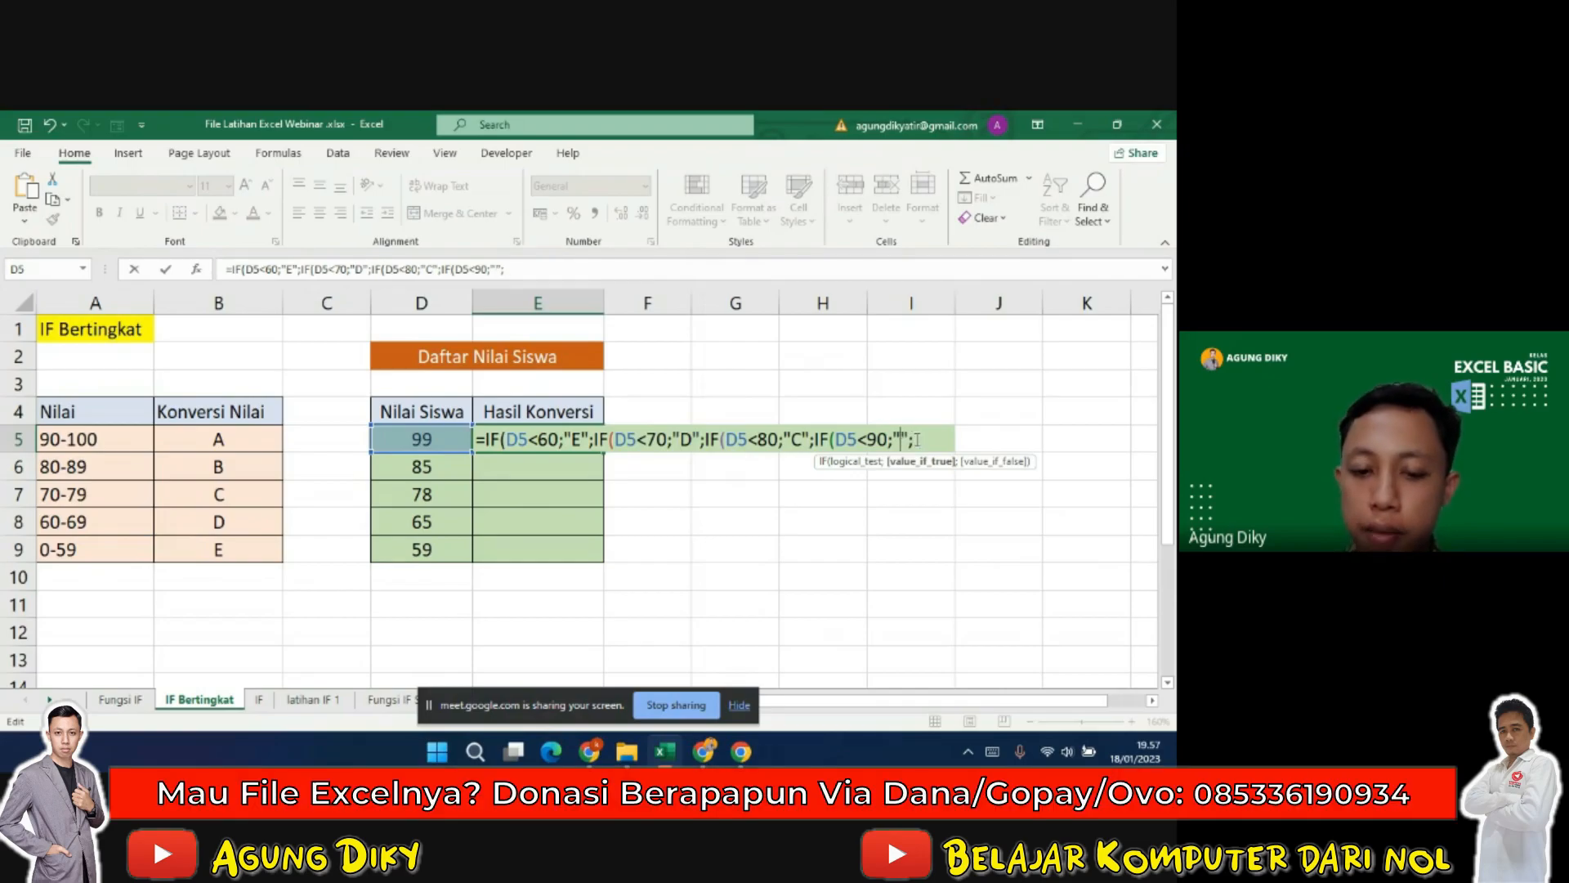
pyautogui.write('B')
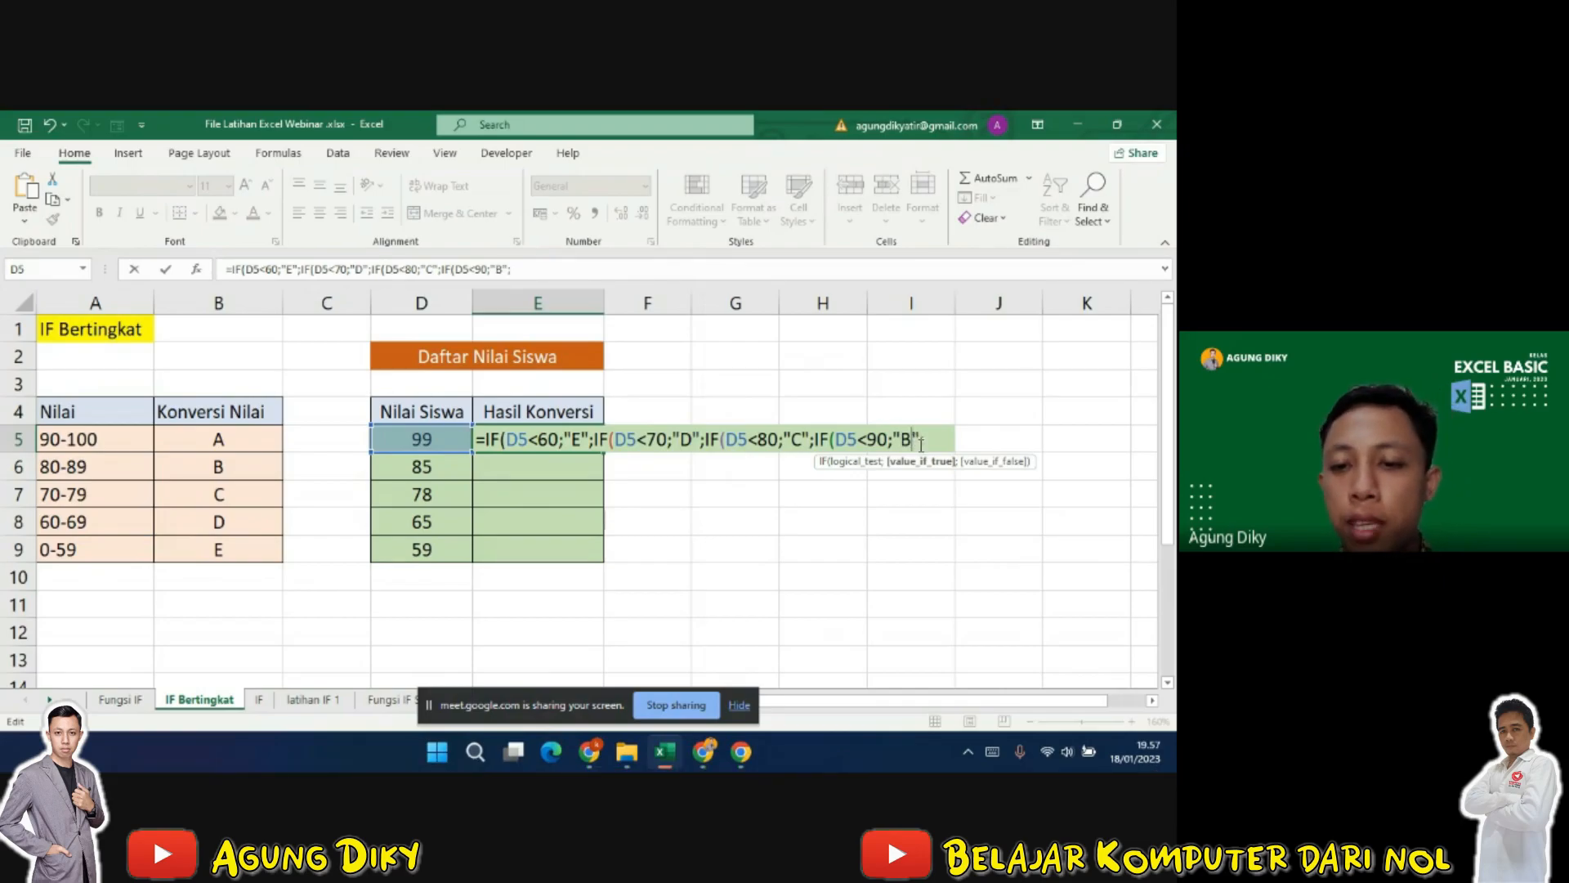
# Add "A" as the last false value in the E5 formula and close the nested IFs with four parentheses
pyautogui.click(937, 443)
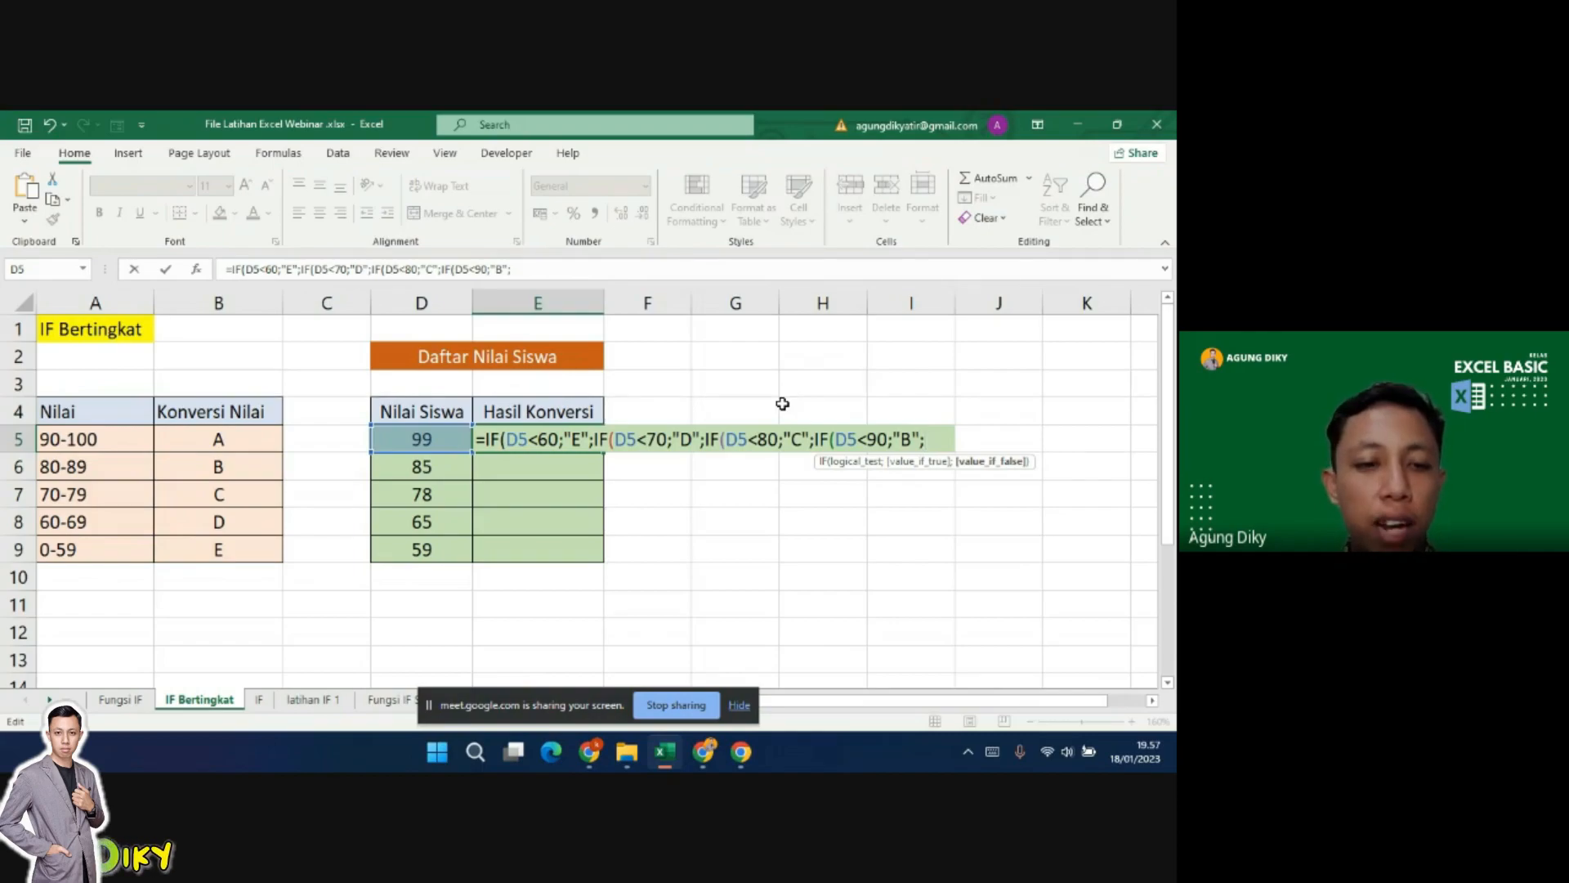
pyautogui.write('"')
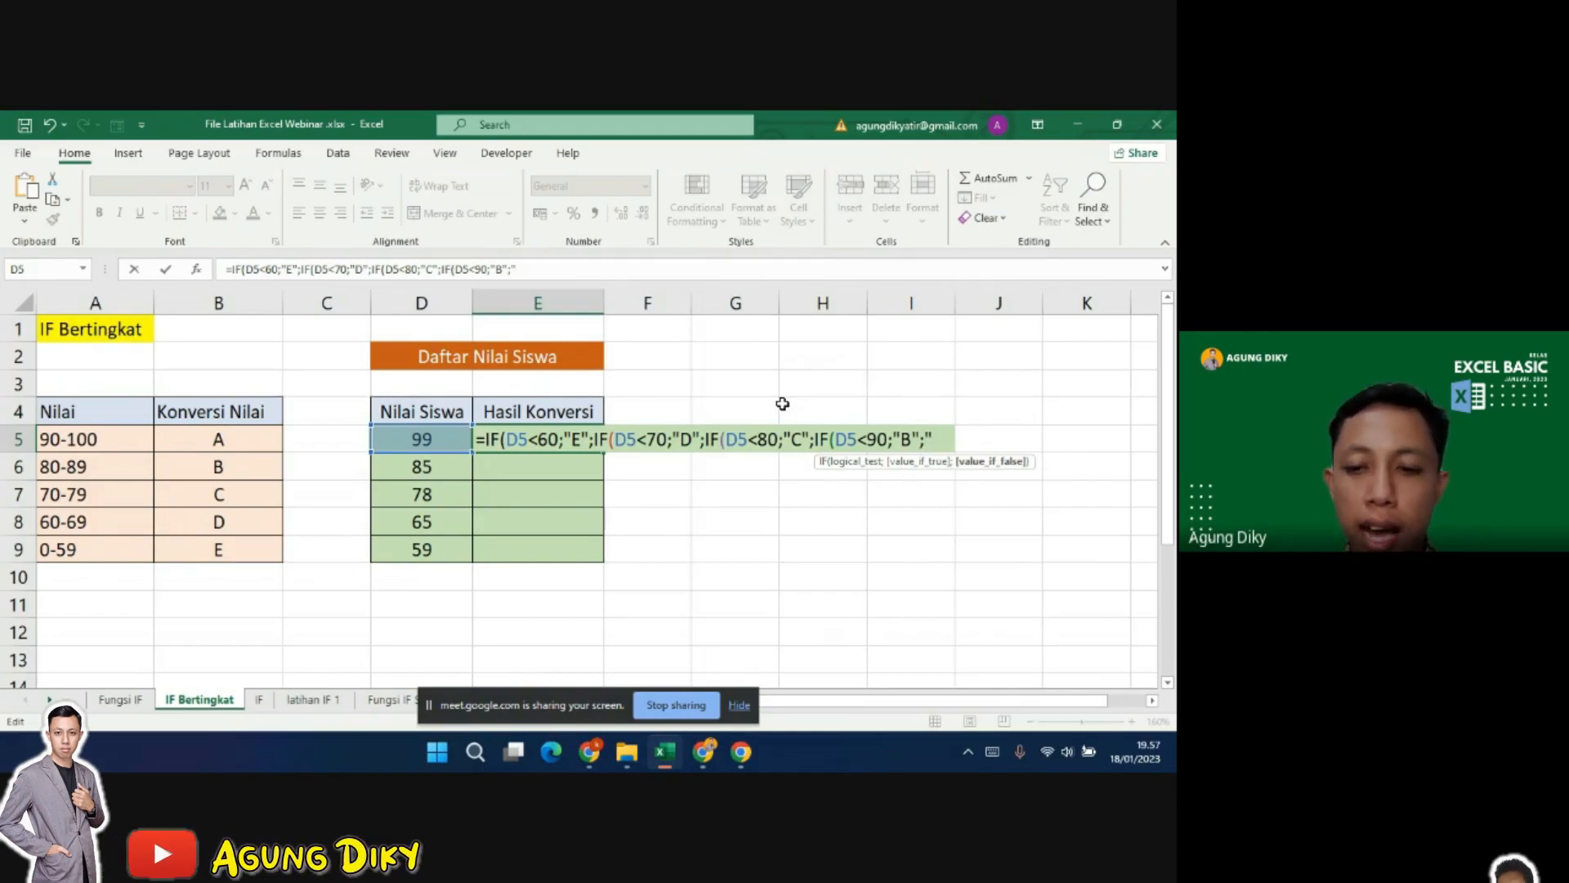
pyautogui.write('A"')
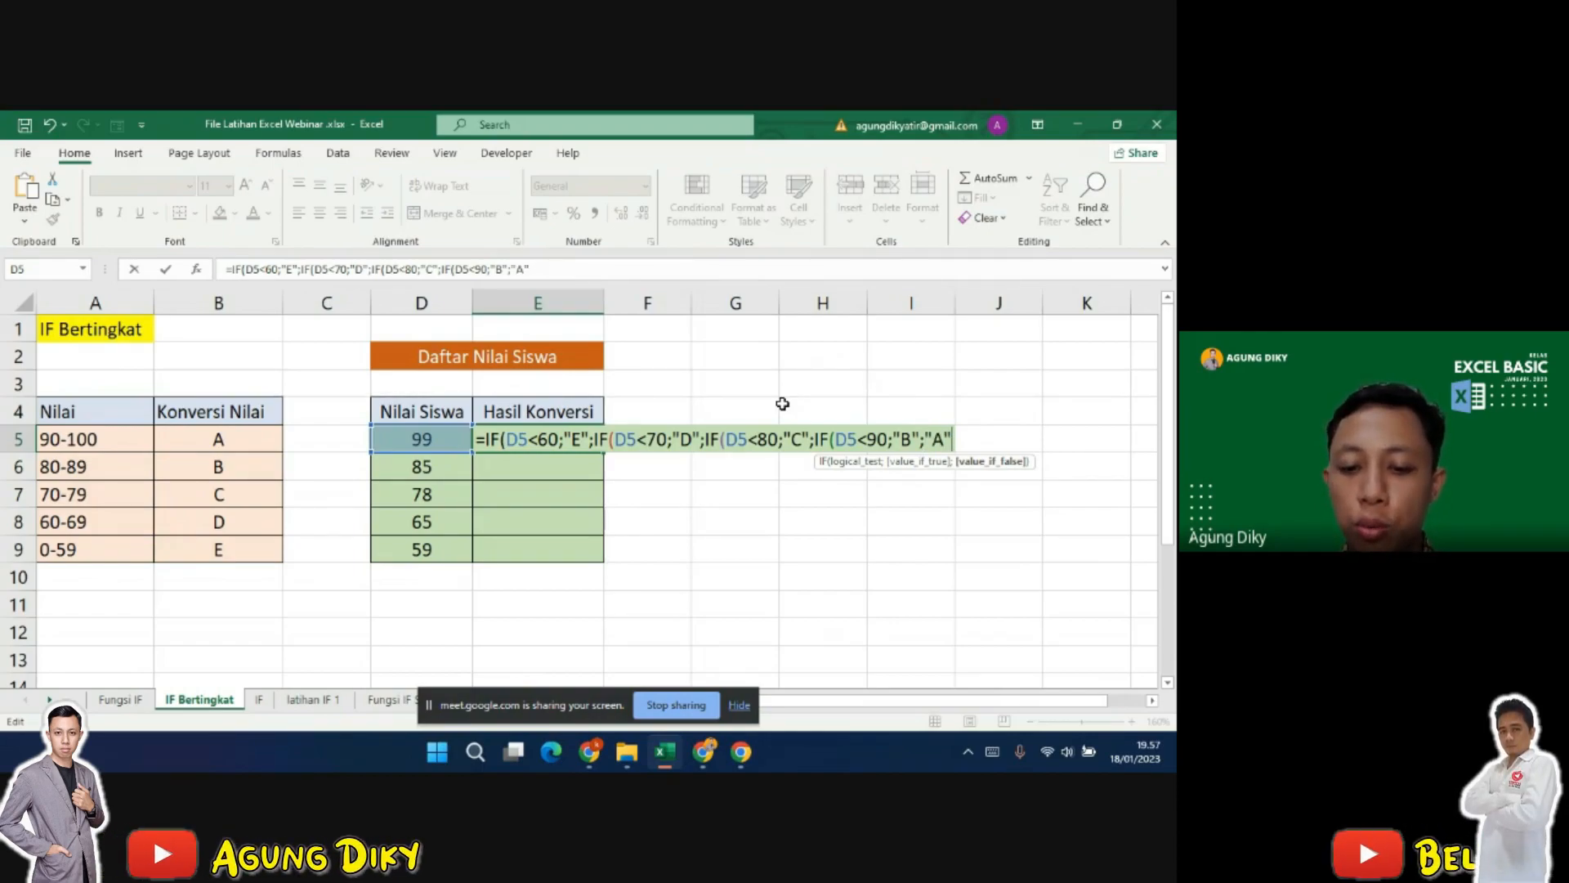
pyautogui.write(')')
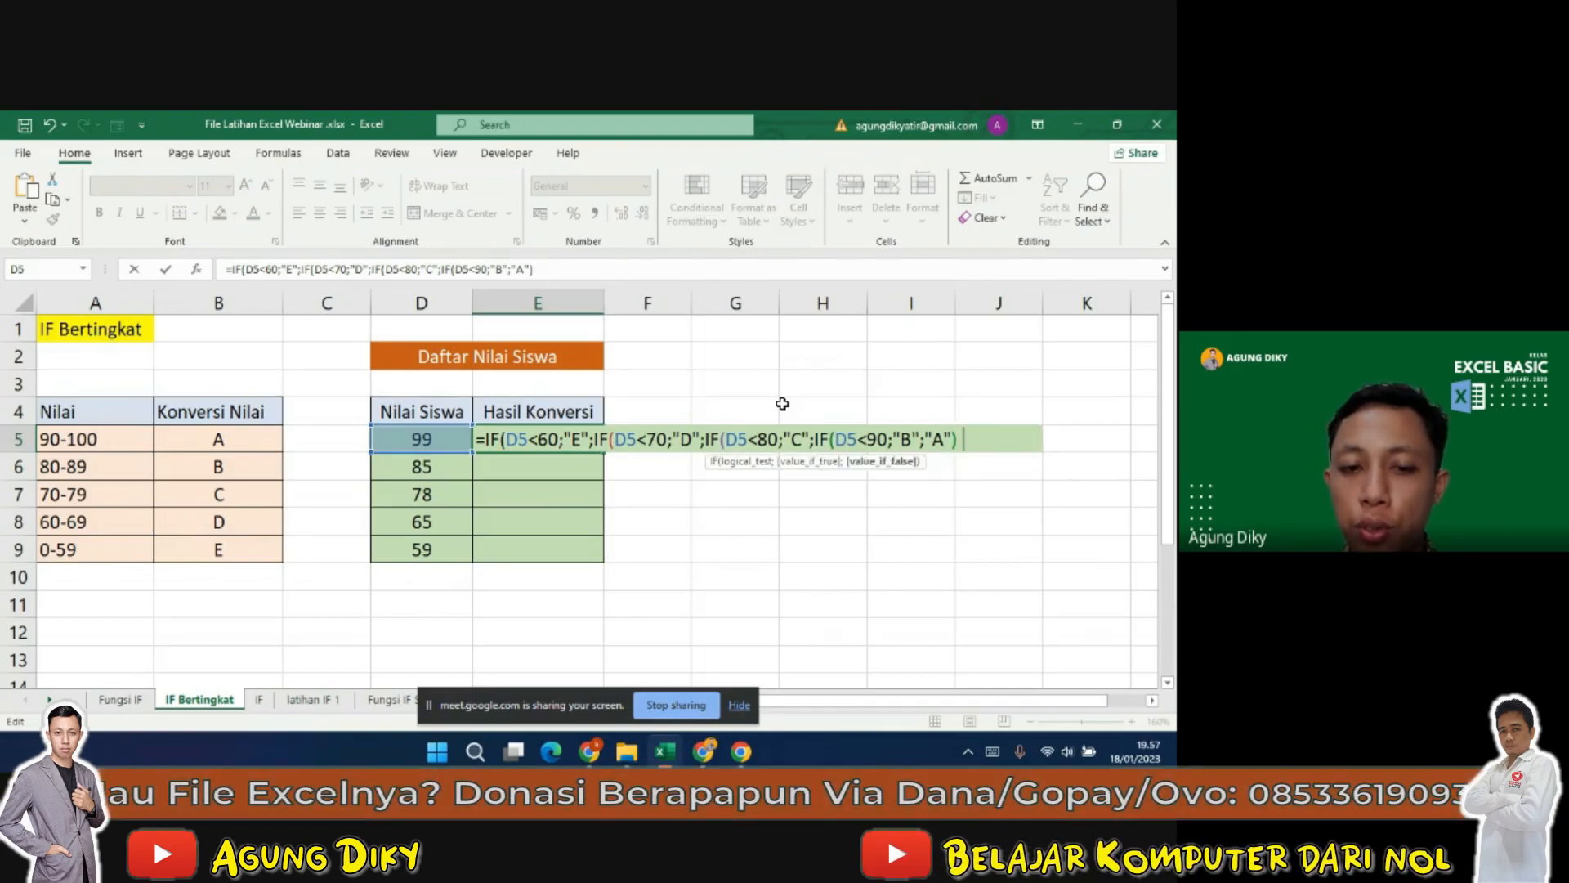
pyautogui.write(')))')
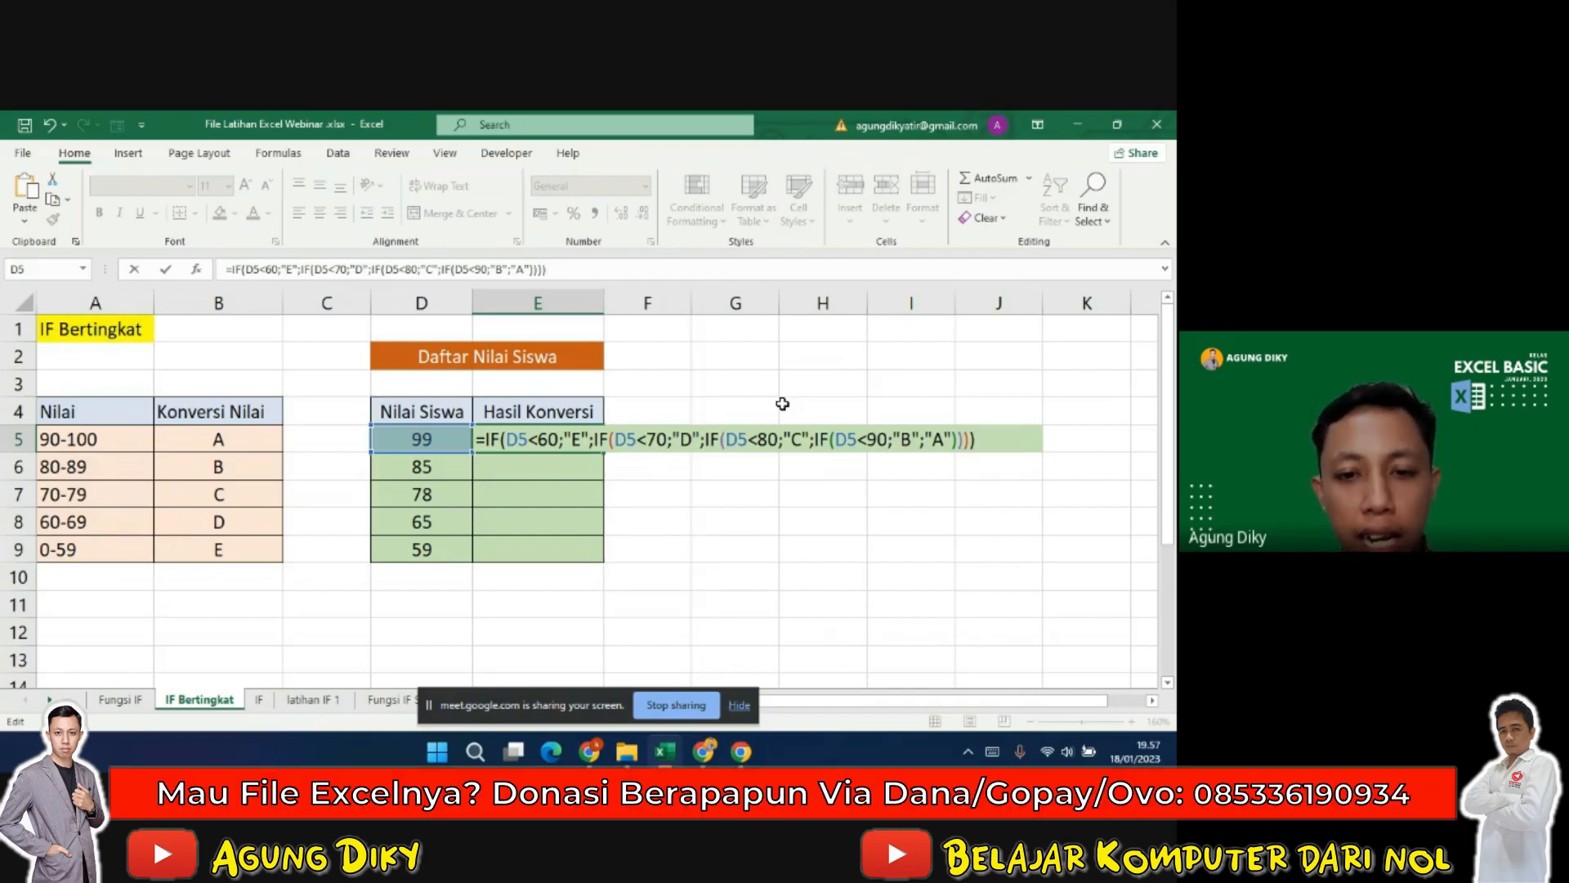
pyautogui.press('BackSpace')
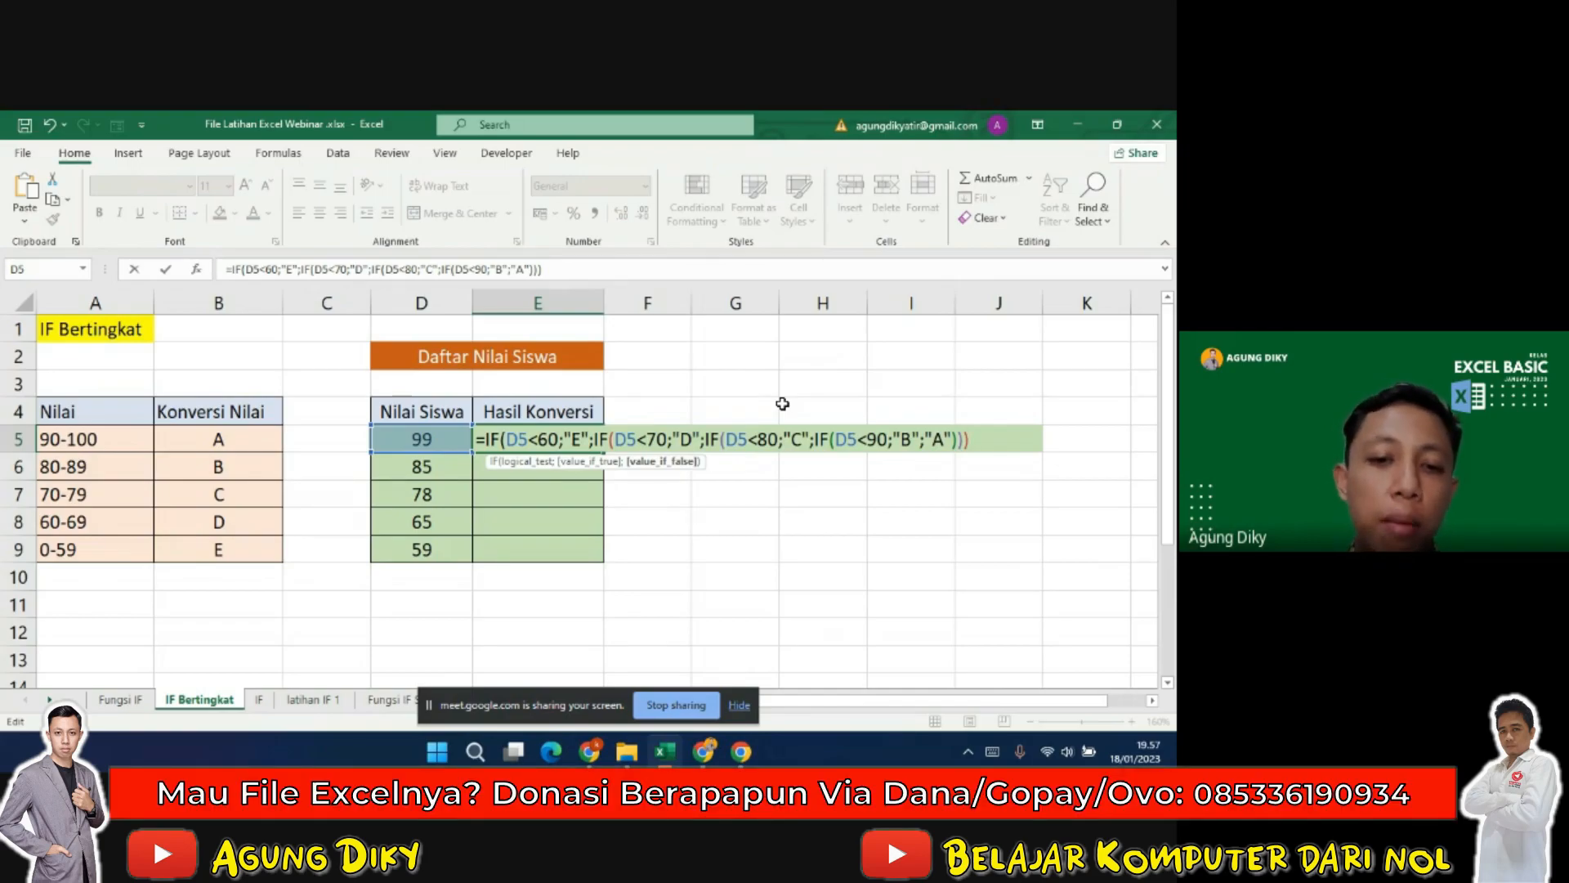
pyautogui.write(')')
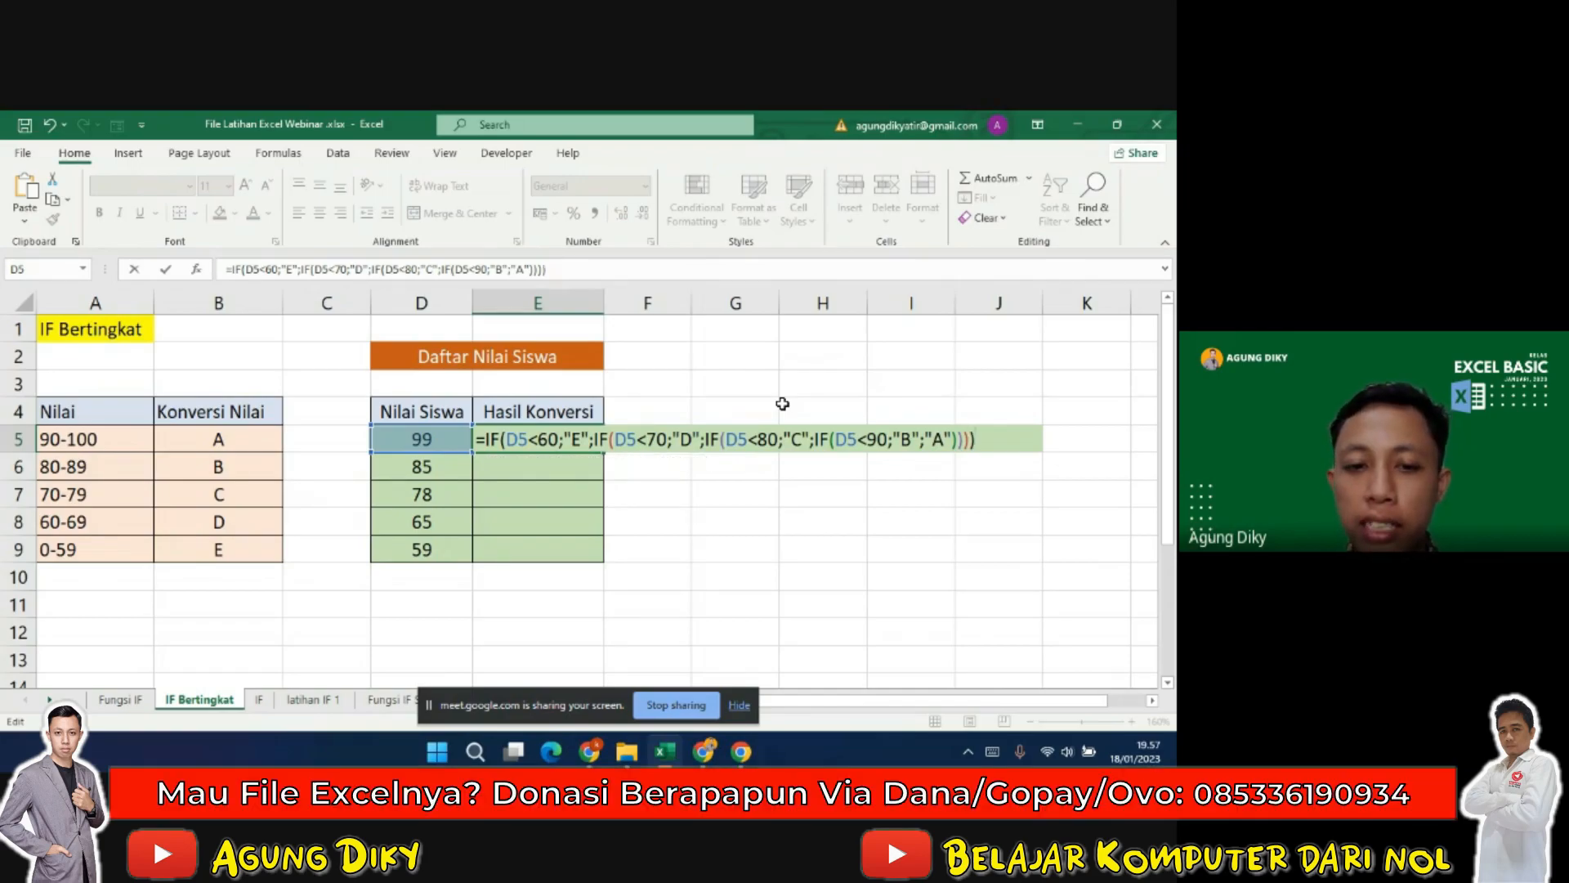
# Confirm the nested IF formula in E5 and fill it down the Hasil Konversi column through E9
pyautogui.press('Return')
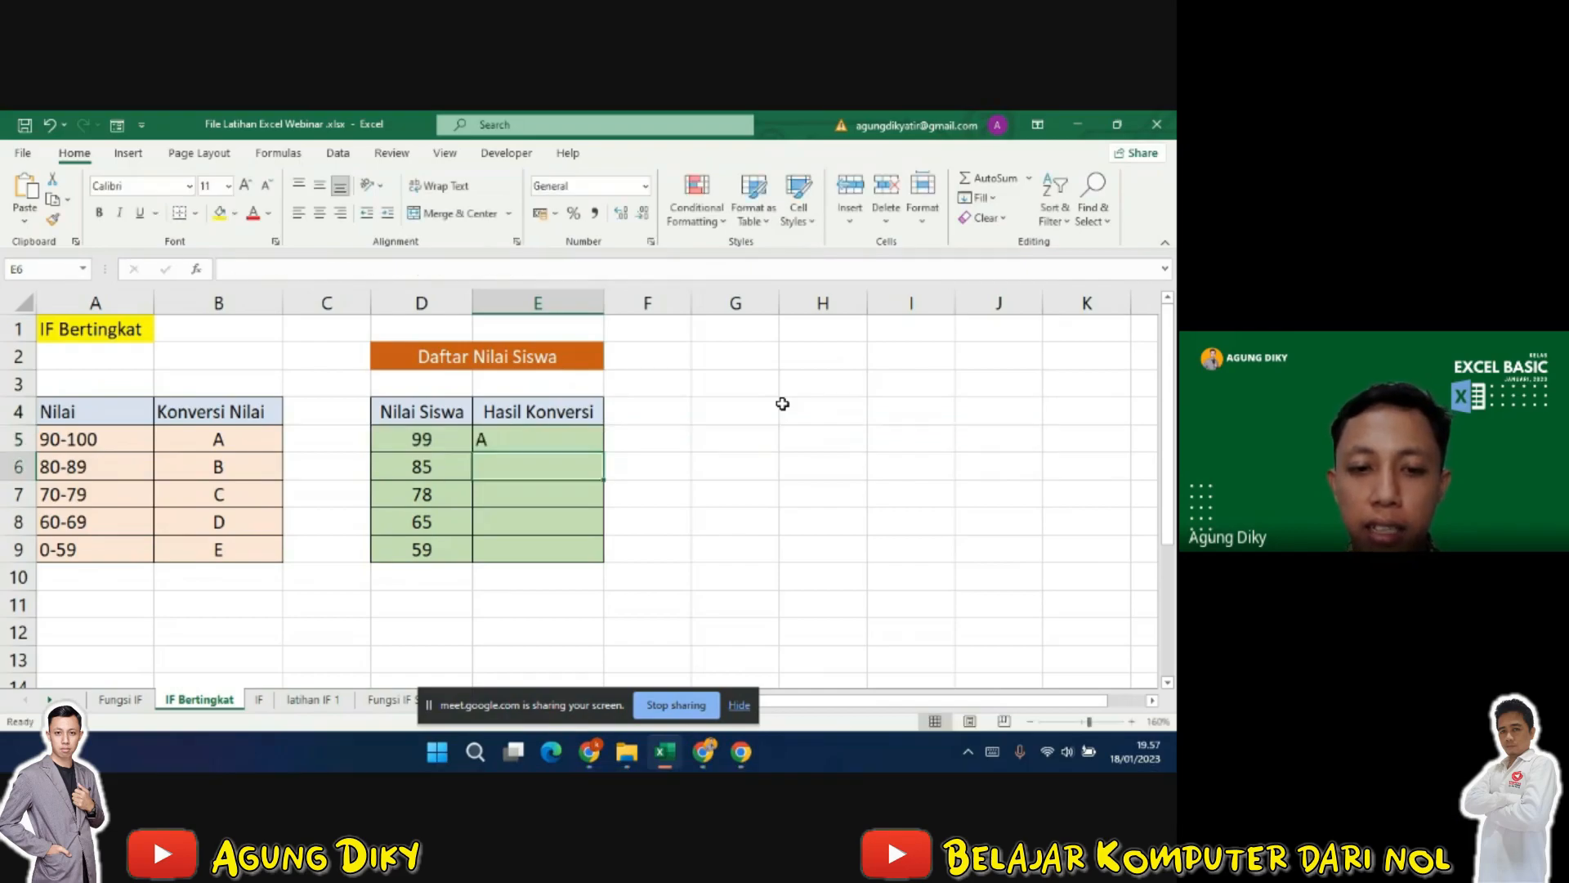
pyautogui.click(554, 439)
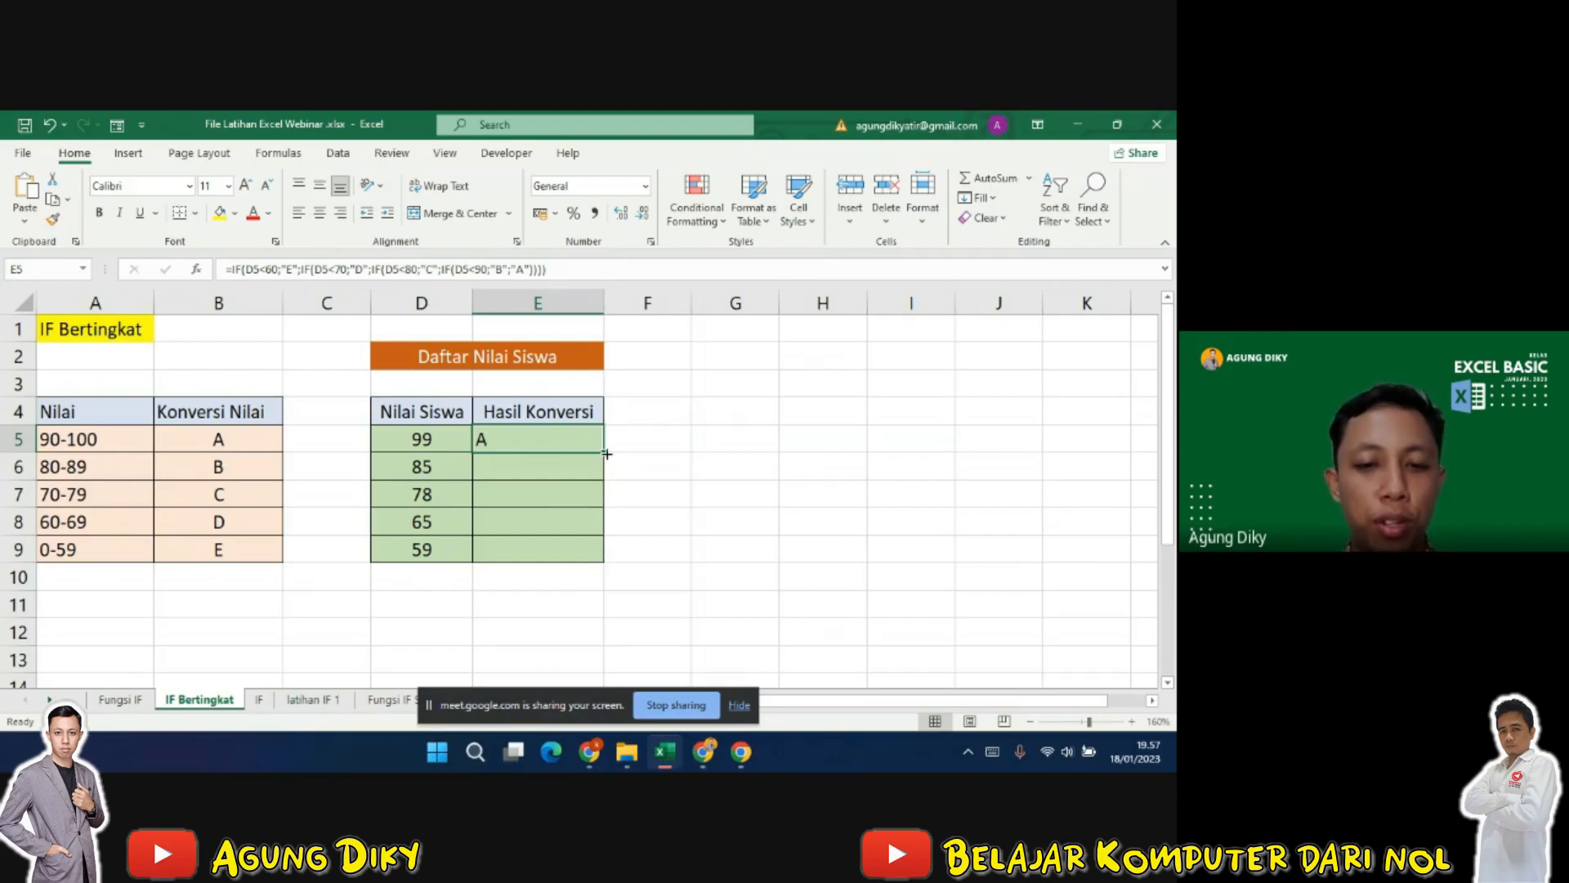
pyautogui.moveTo(607, 471); pyautogui.dragTo(586, 554)
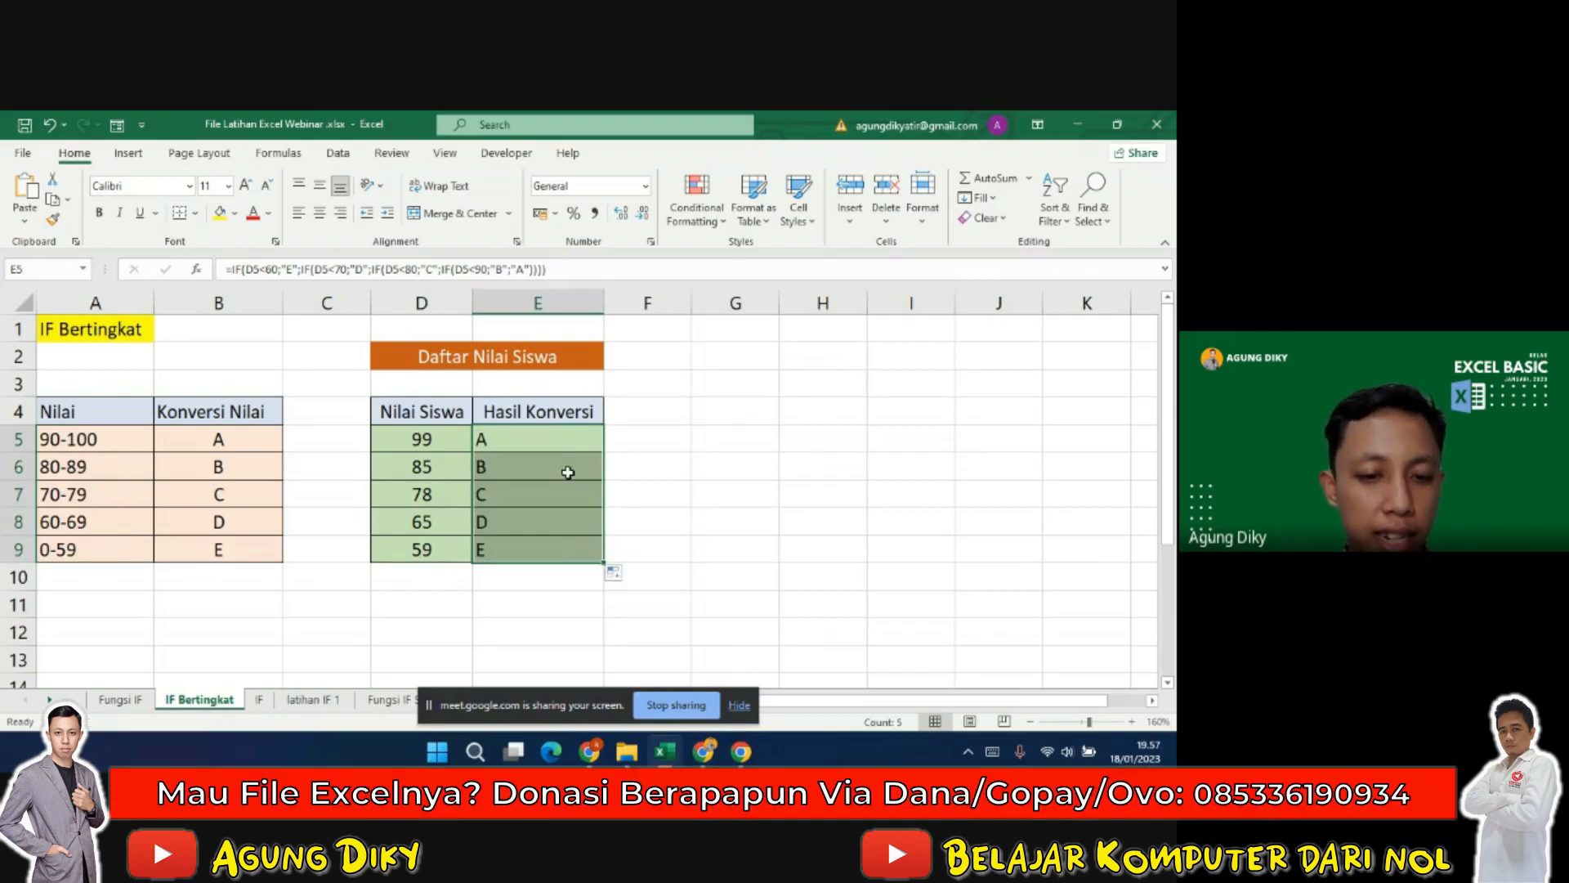
# Check each grade in E5:E9 against the student's score and the Nilai ranges in the conversion table
pyautogui.click(539, 441)
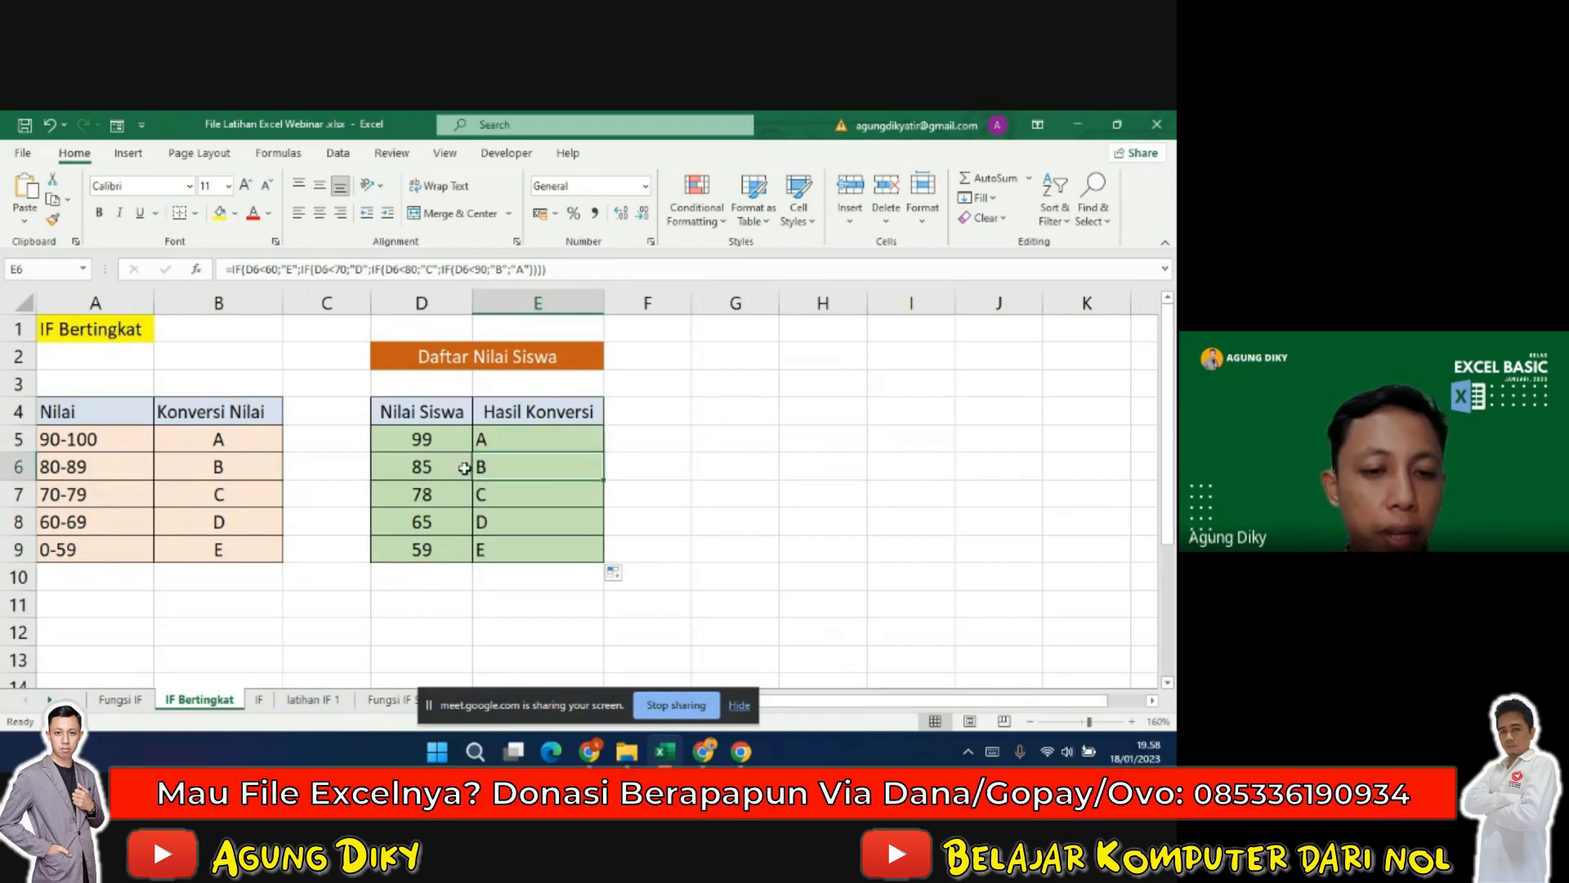
pyautogui.click(433, 472)
pyautogui.click(92, 460)
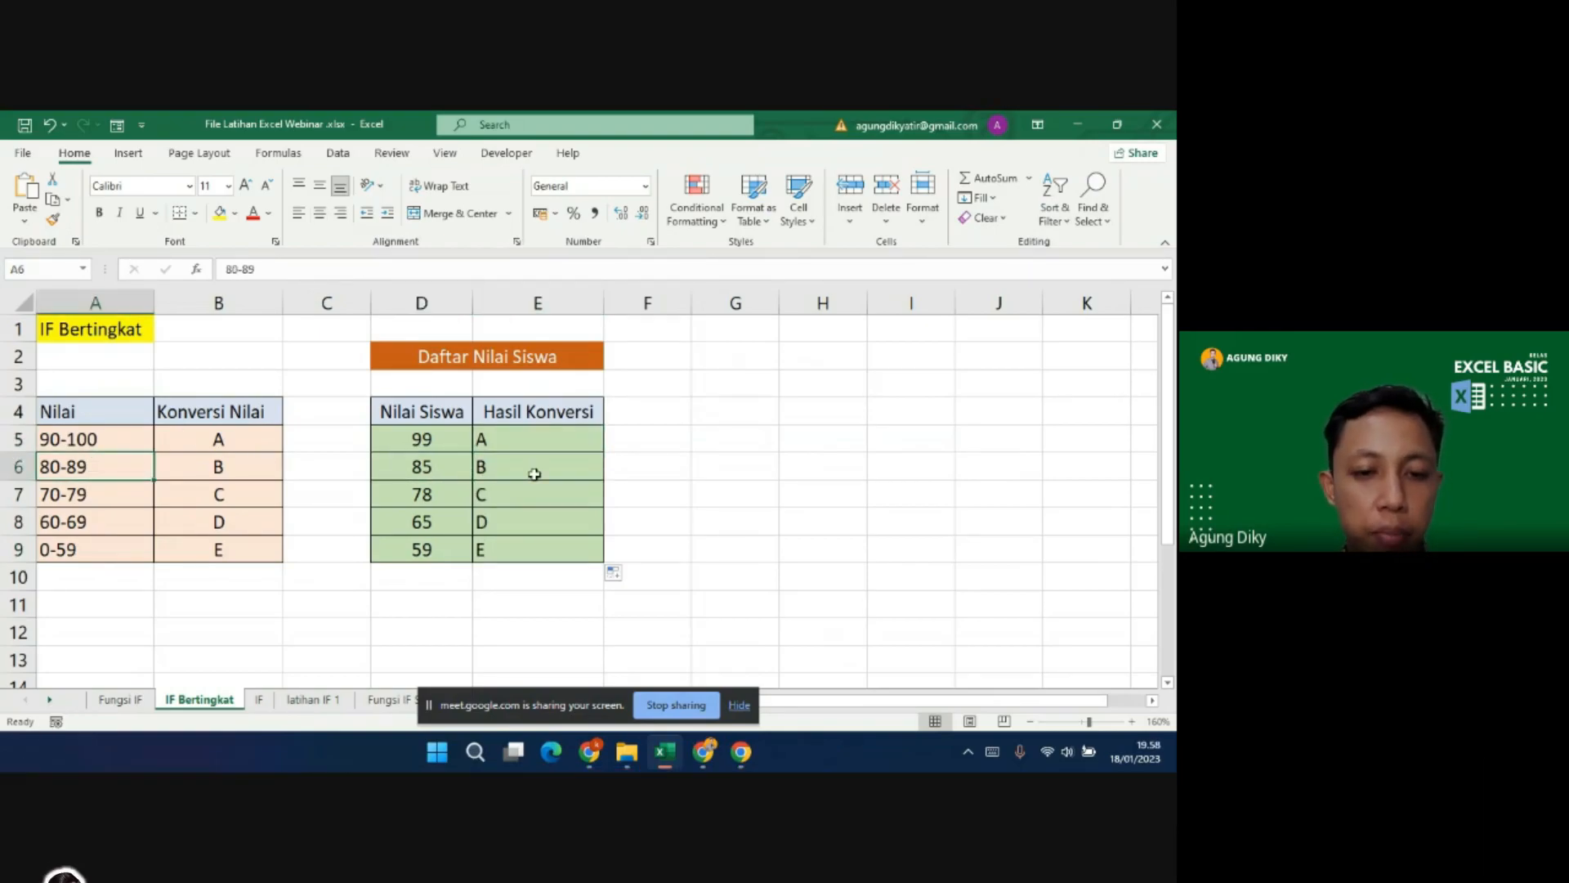
pyautogui.click(533, 469)
pyautogui.click(90, 497)
pyautogui.click(514, 497)
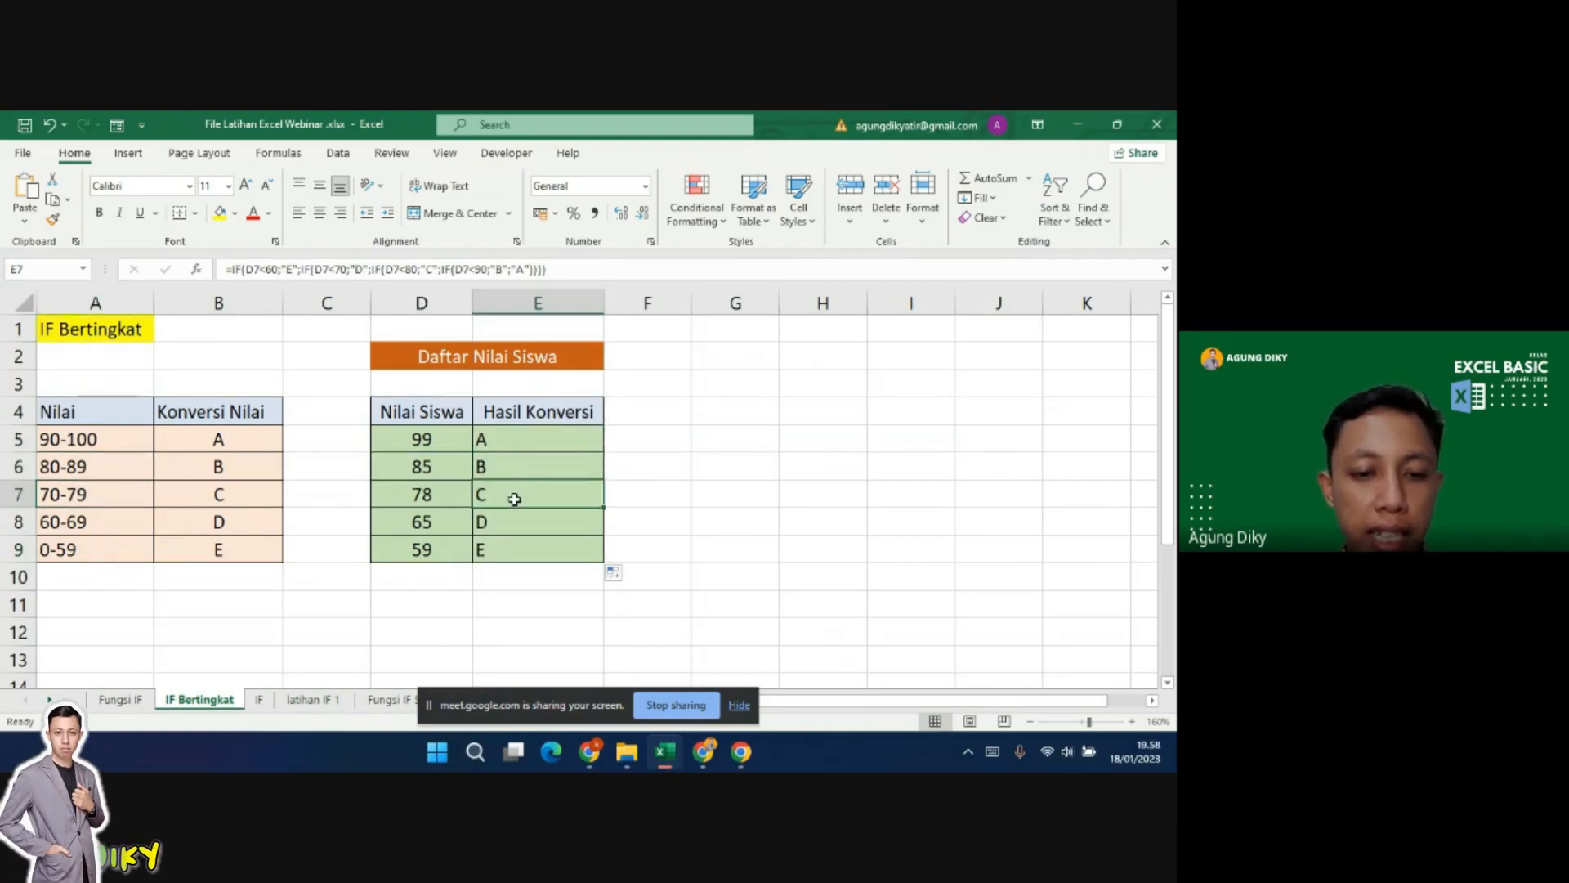
pyautogui.click(99, 520)
pyautogui.click(508, 522)
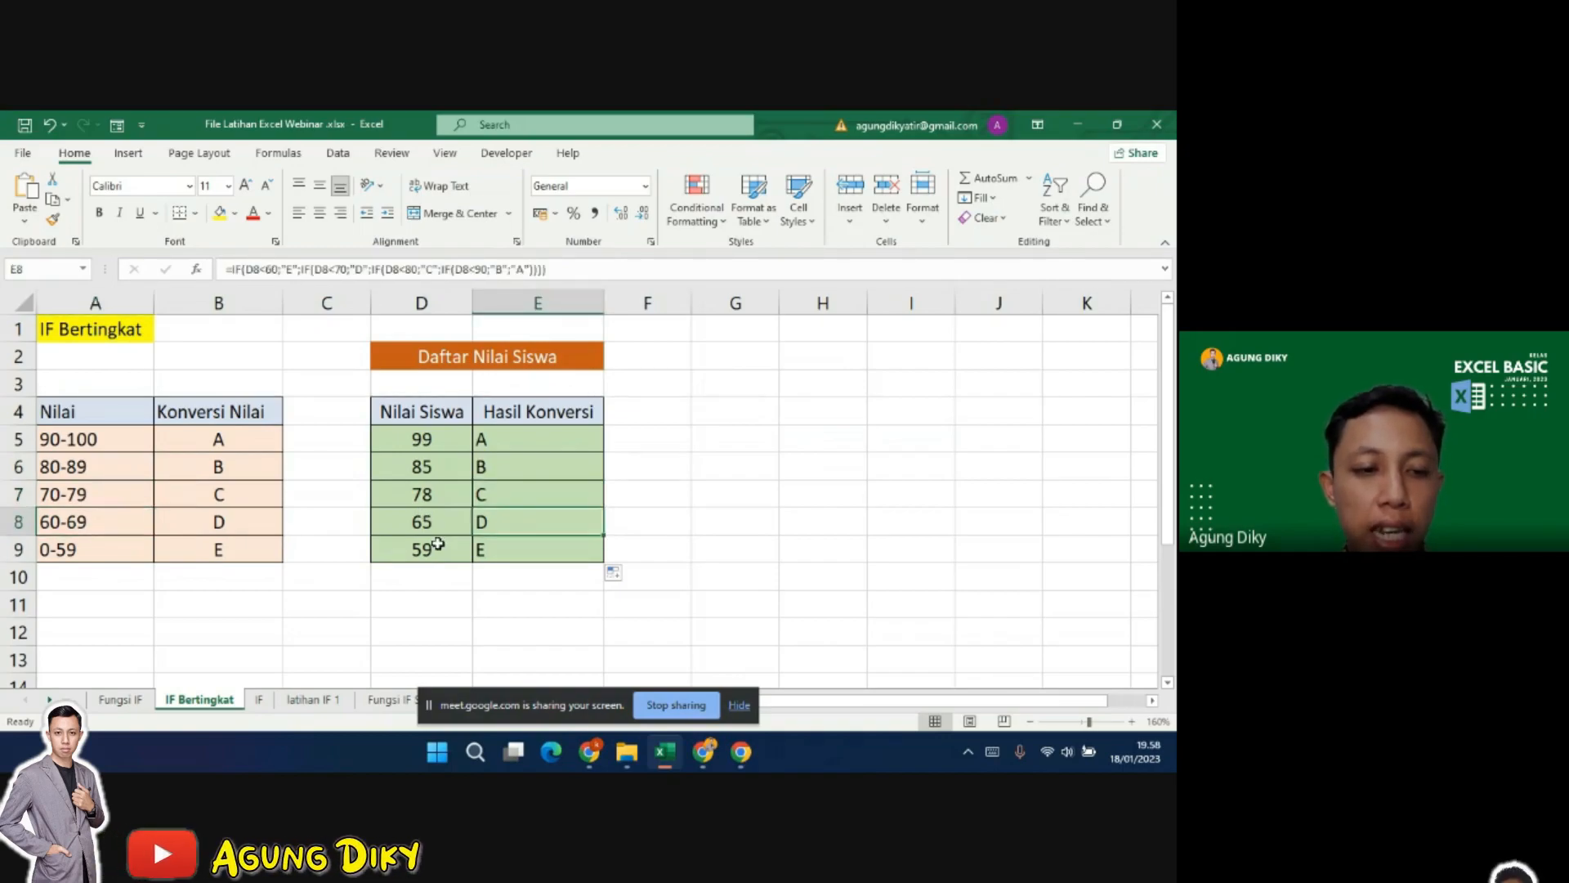
pyautogui.click(538, 552)
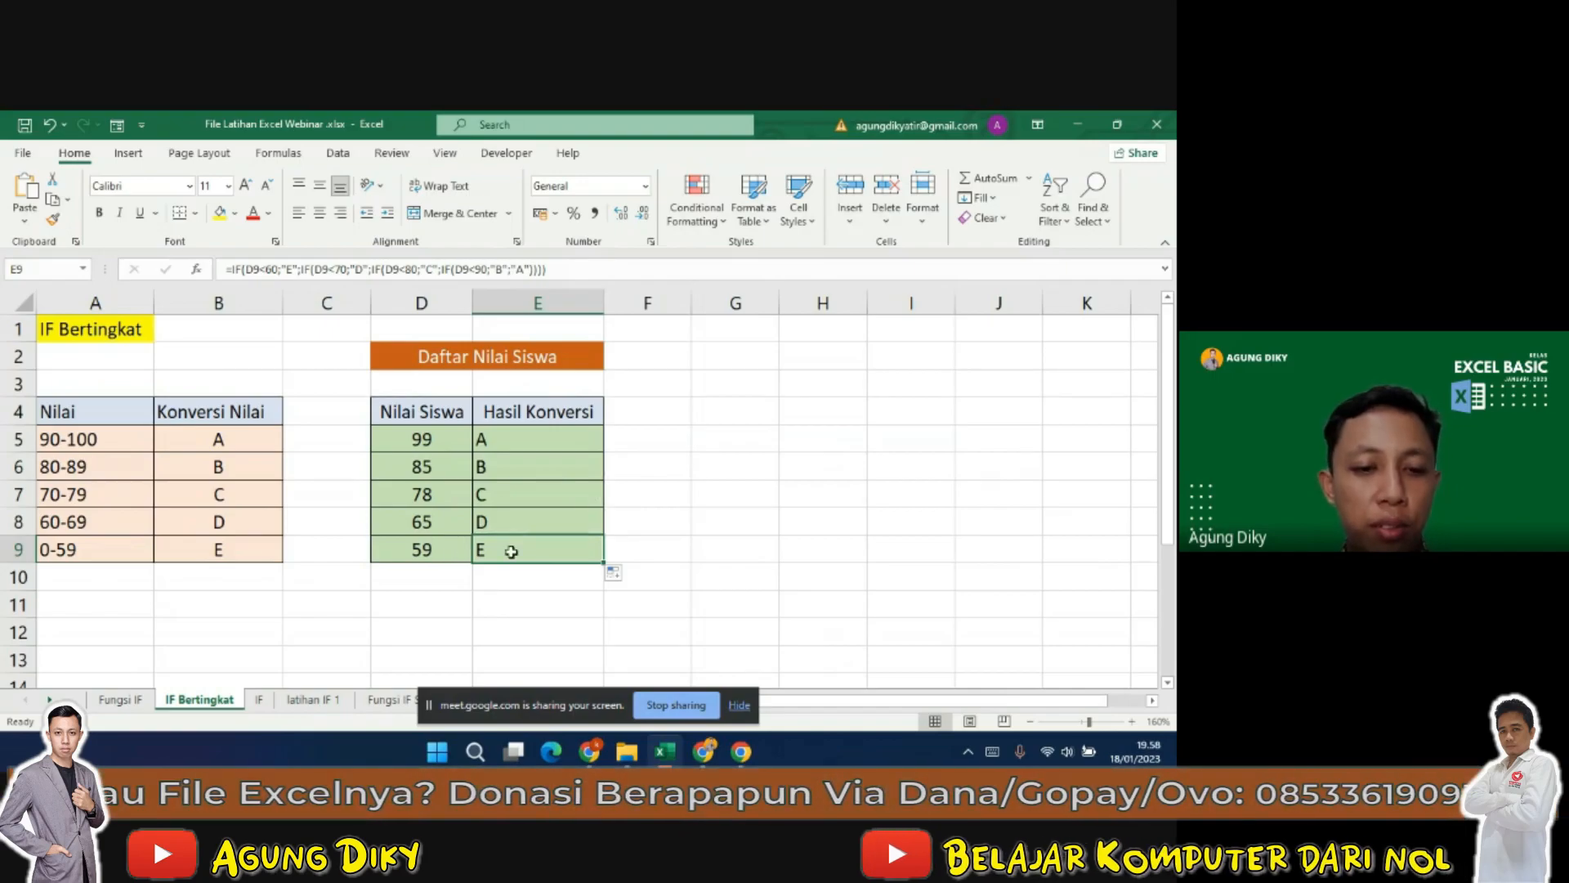
# Open the E5 formula to review its nested IF conditions and closing parentheses, leaving it as it is
pyautogui.doubleClick(497, 439)
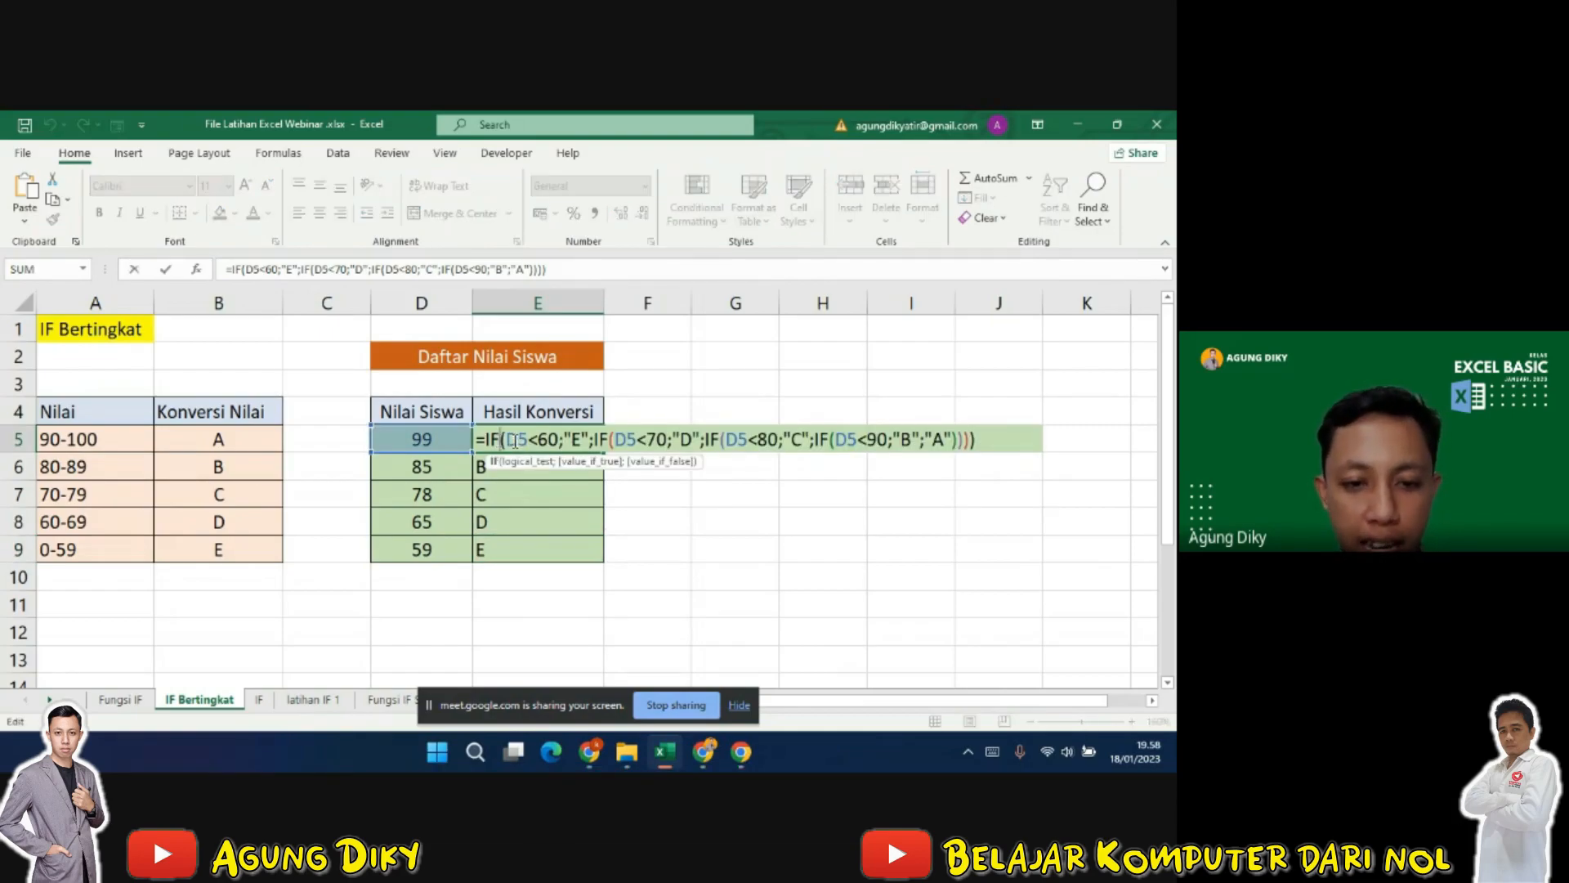
pyautogui.click(982, 439)
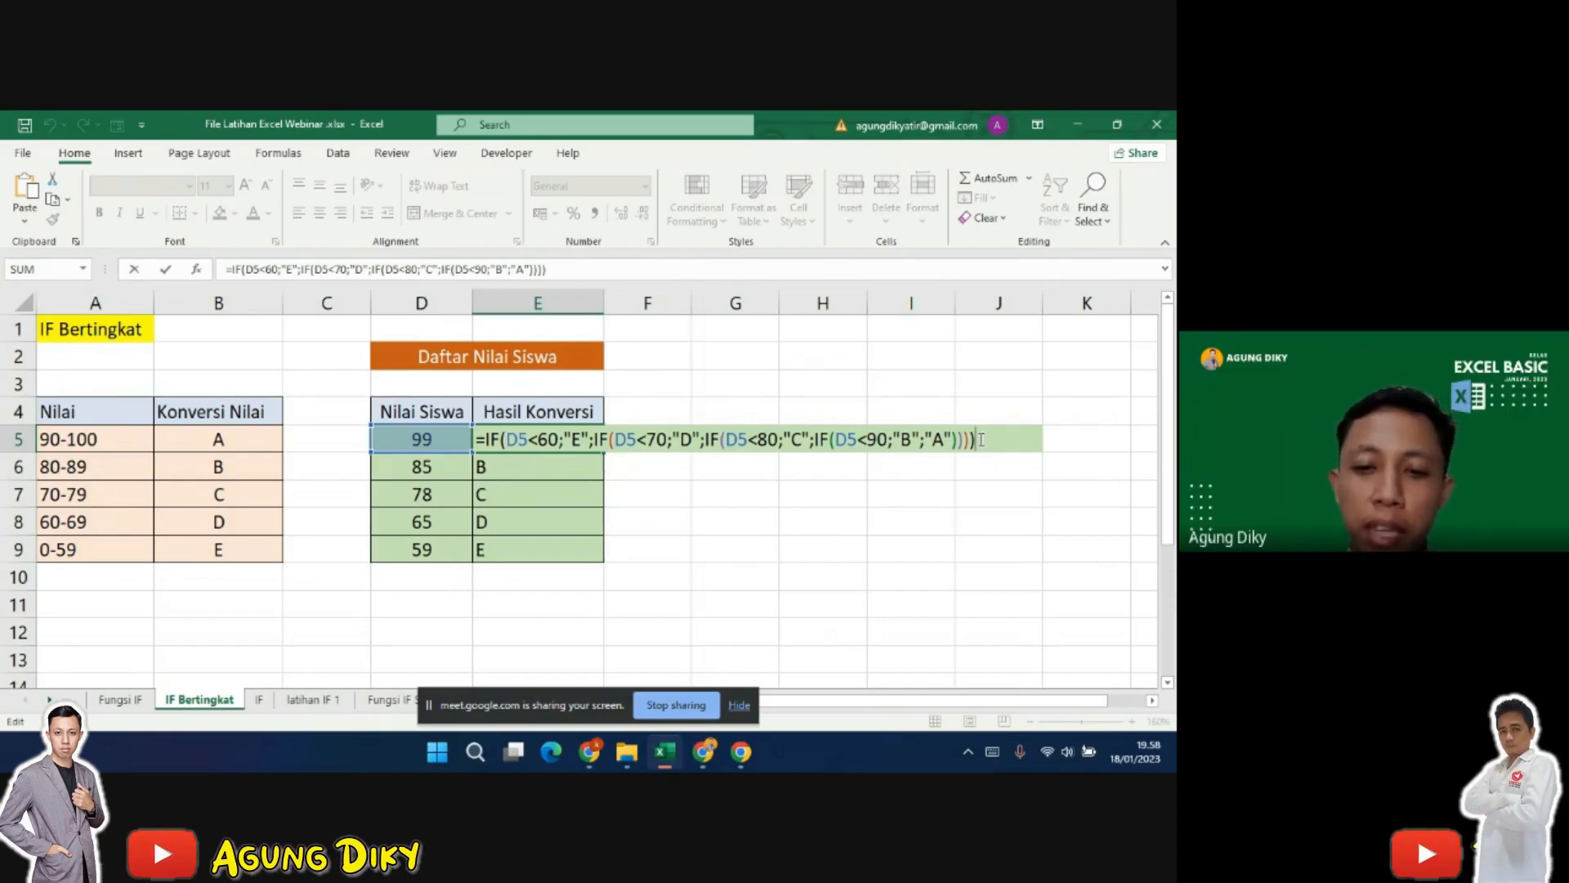
pyautogui.press('Return')
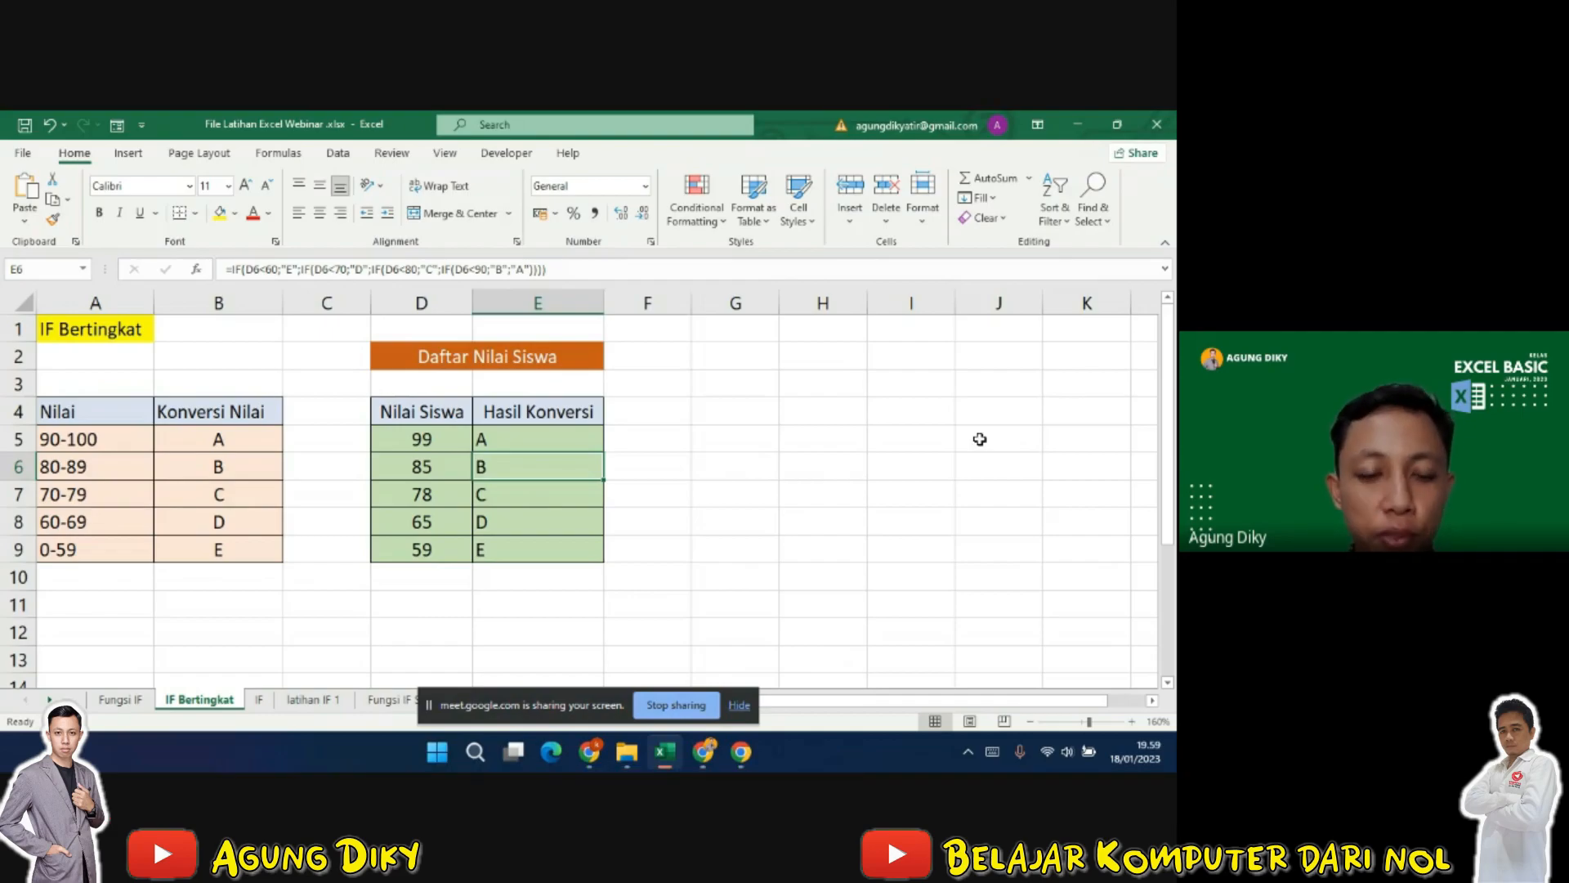
pyautogui.click(490, 442)
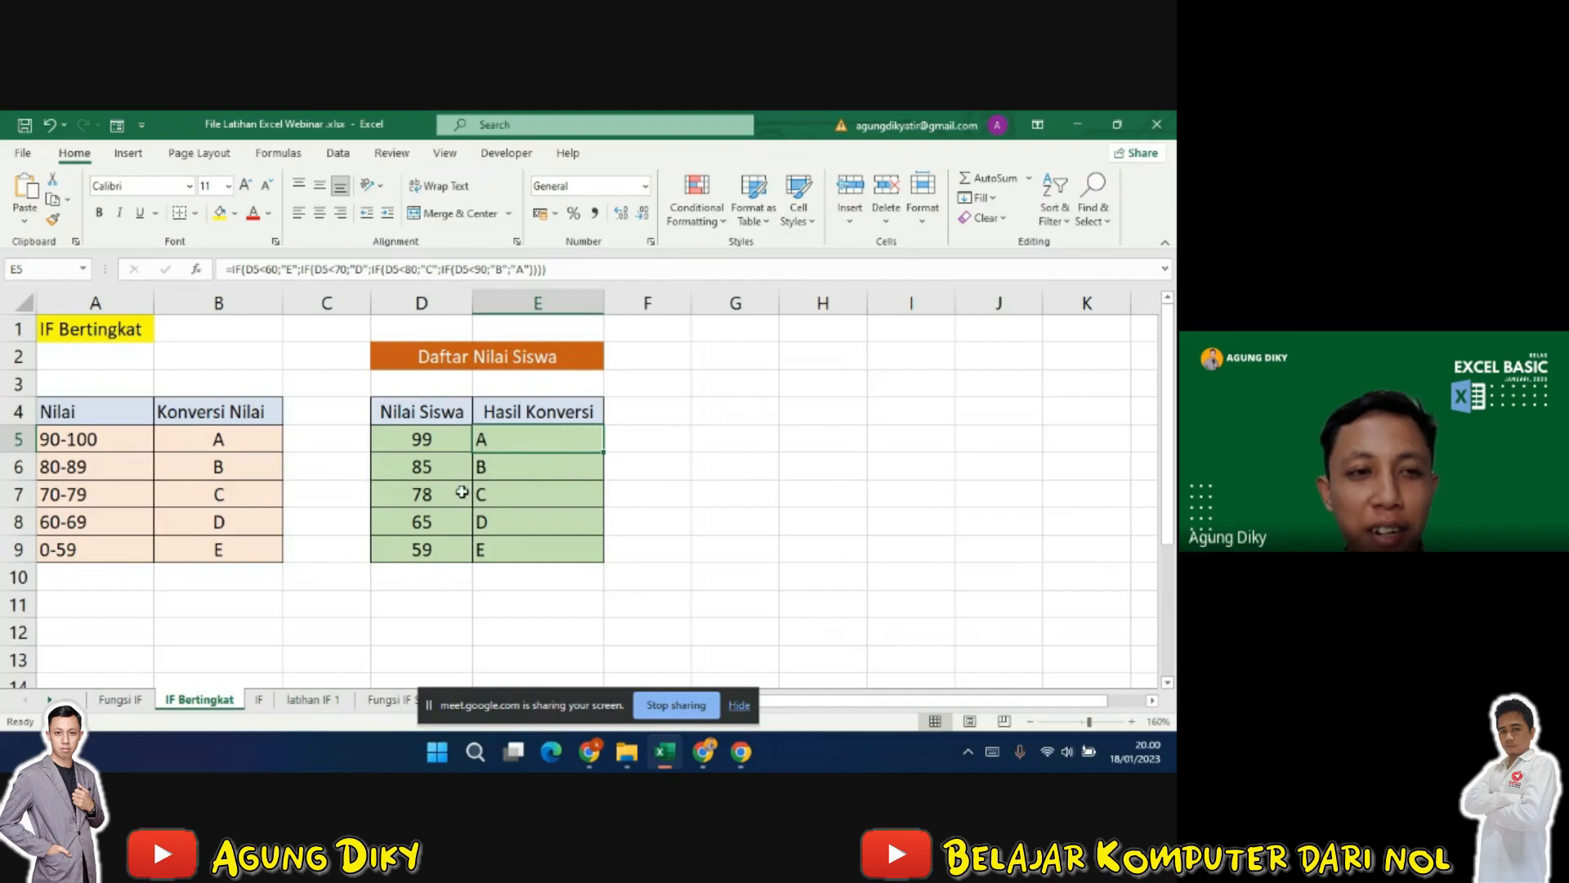
pyautogui.click(506, 465)
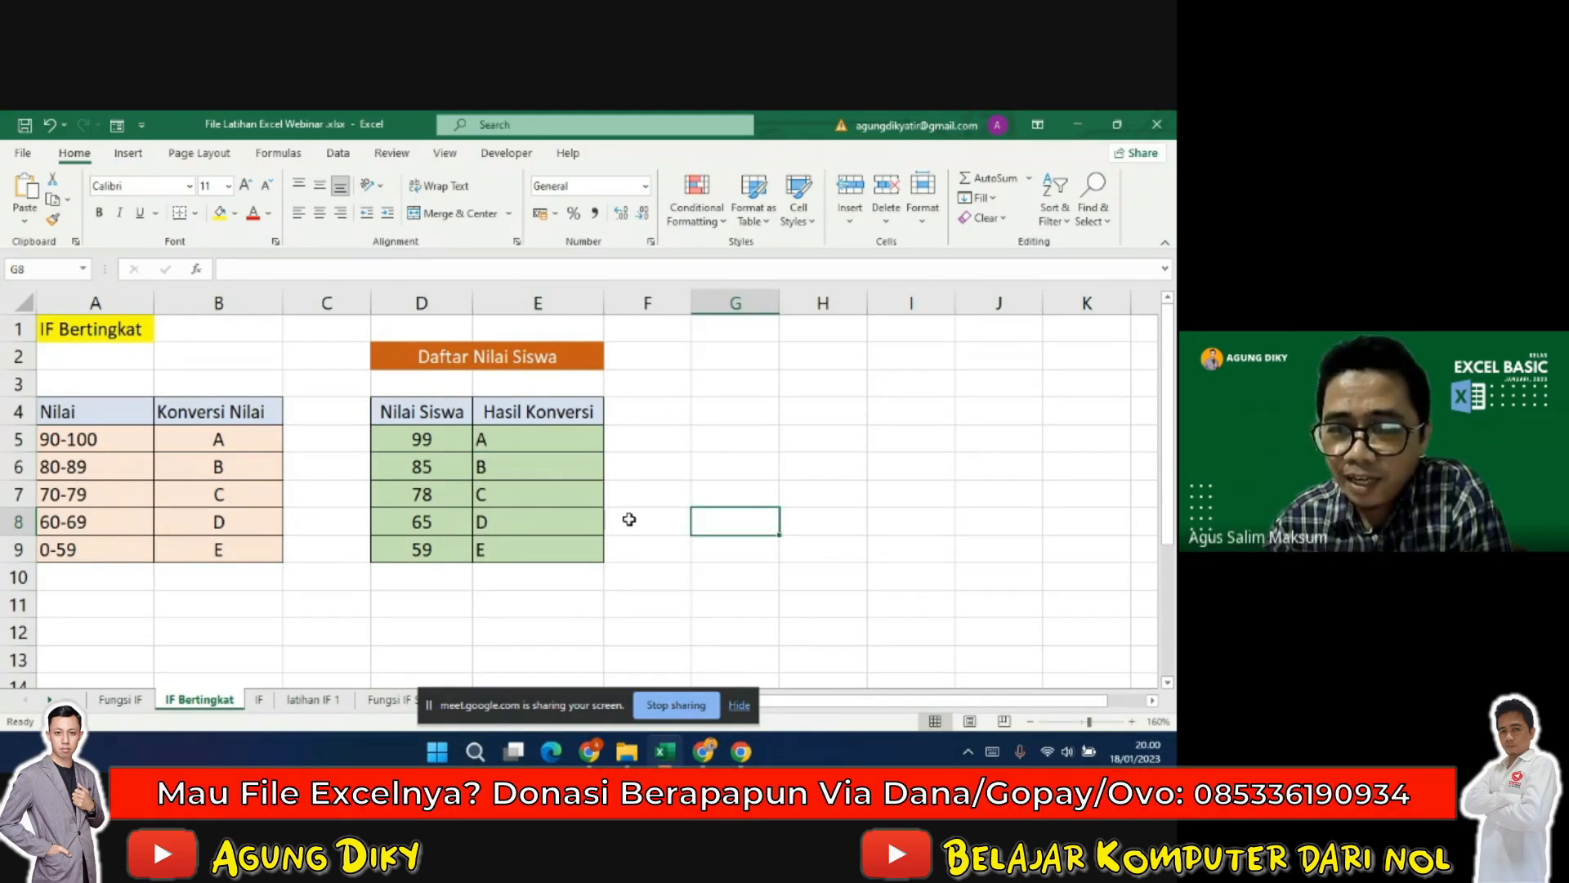
pyautogui.click(630, 498)
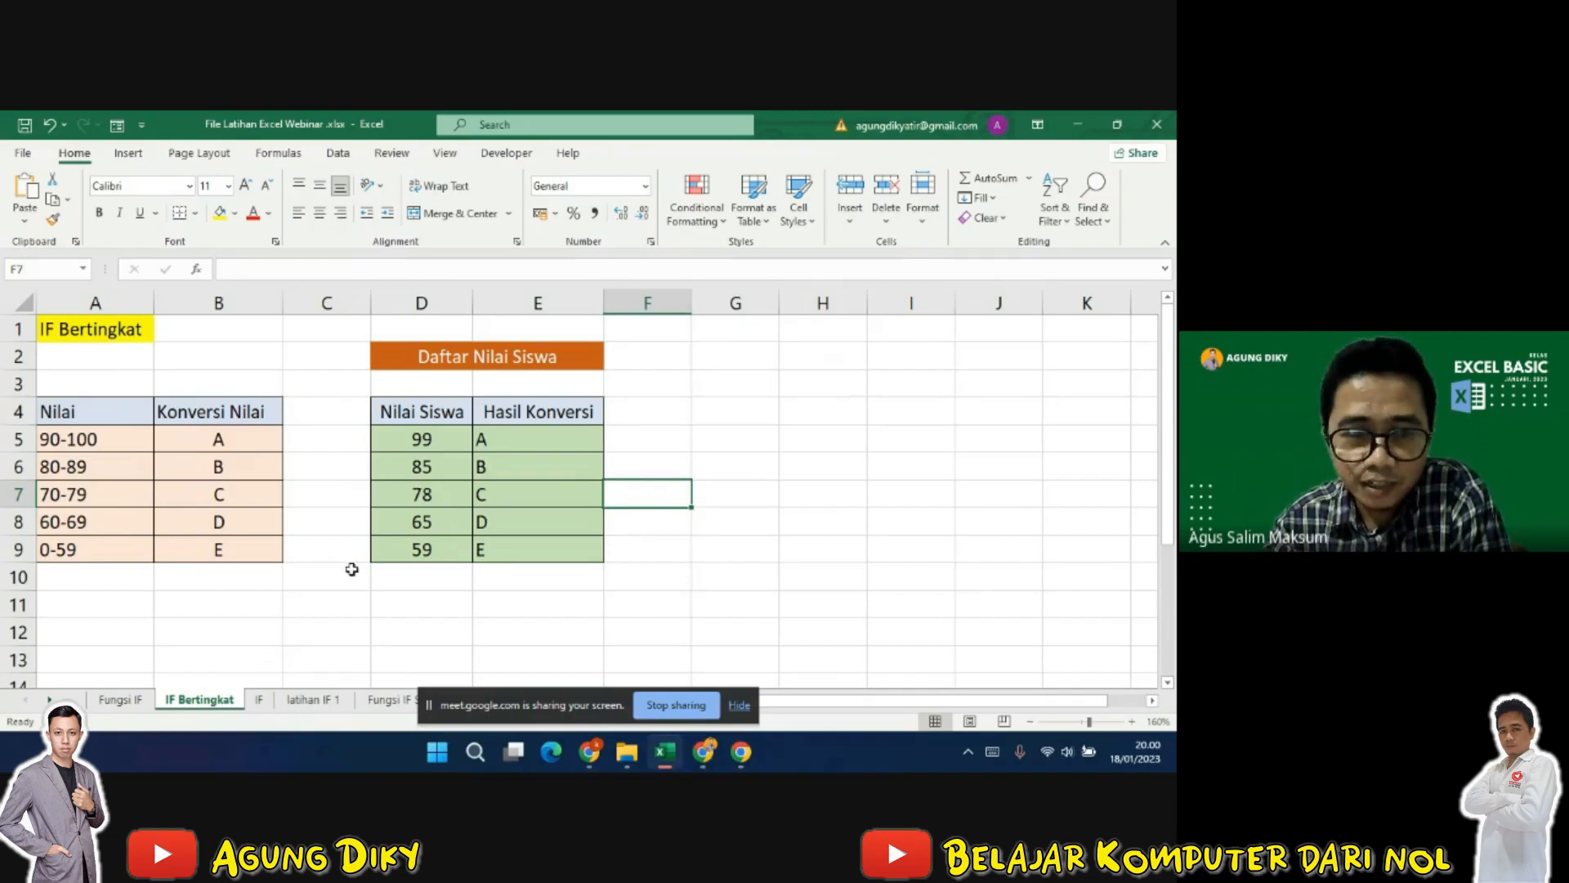
pyautogui.click(533, 441)
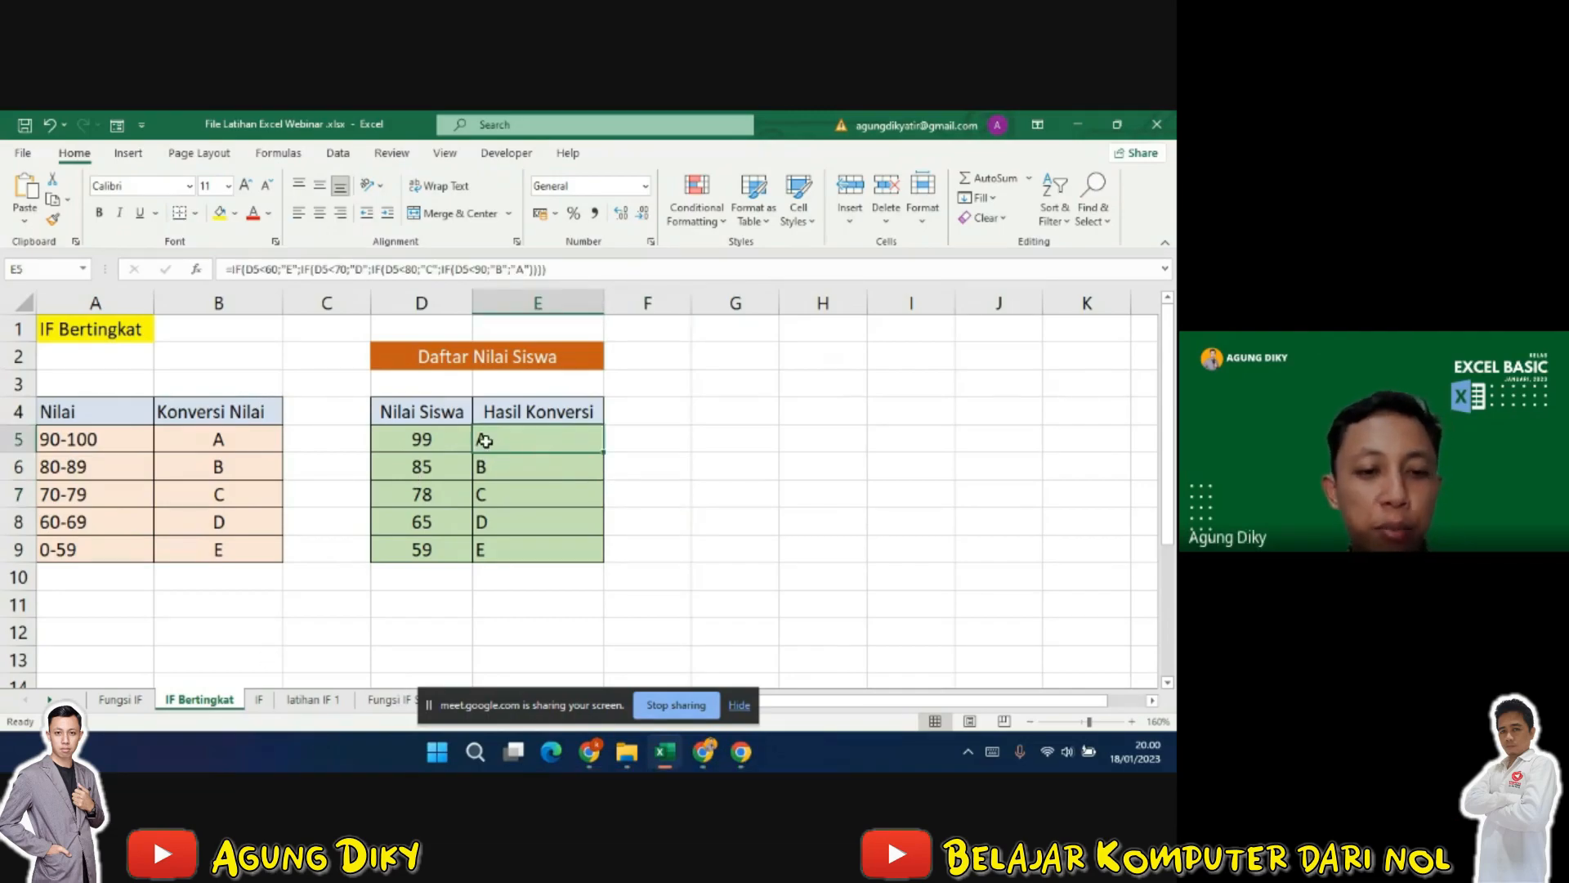
# Switch to the IF sheet containing the DAFTAR PENERIMAAN PEGAWAI table
pyautogui.click(259, 700)
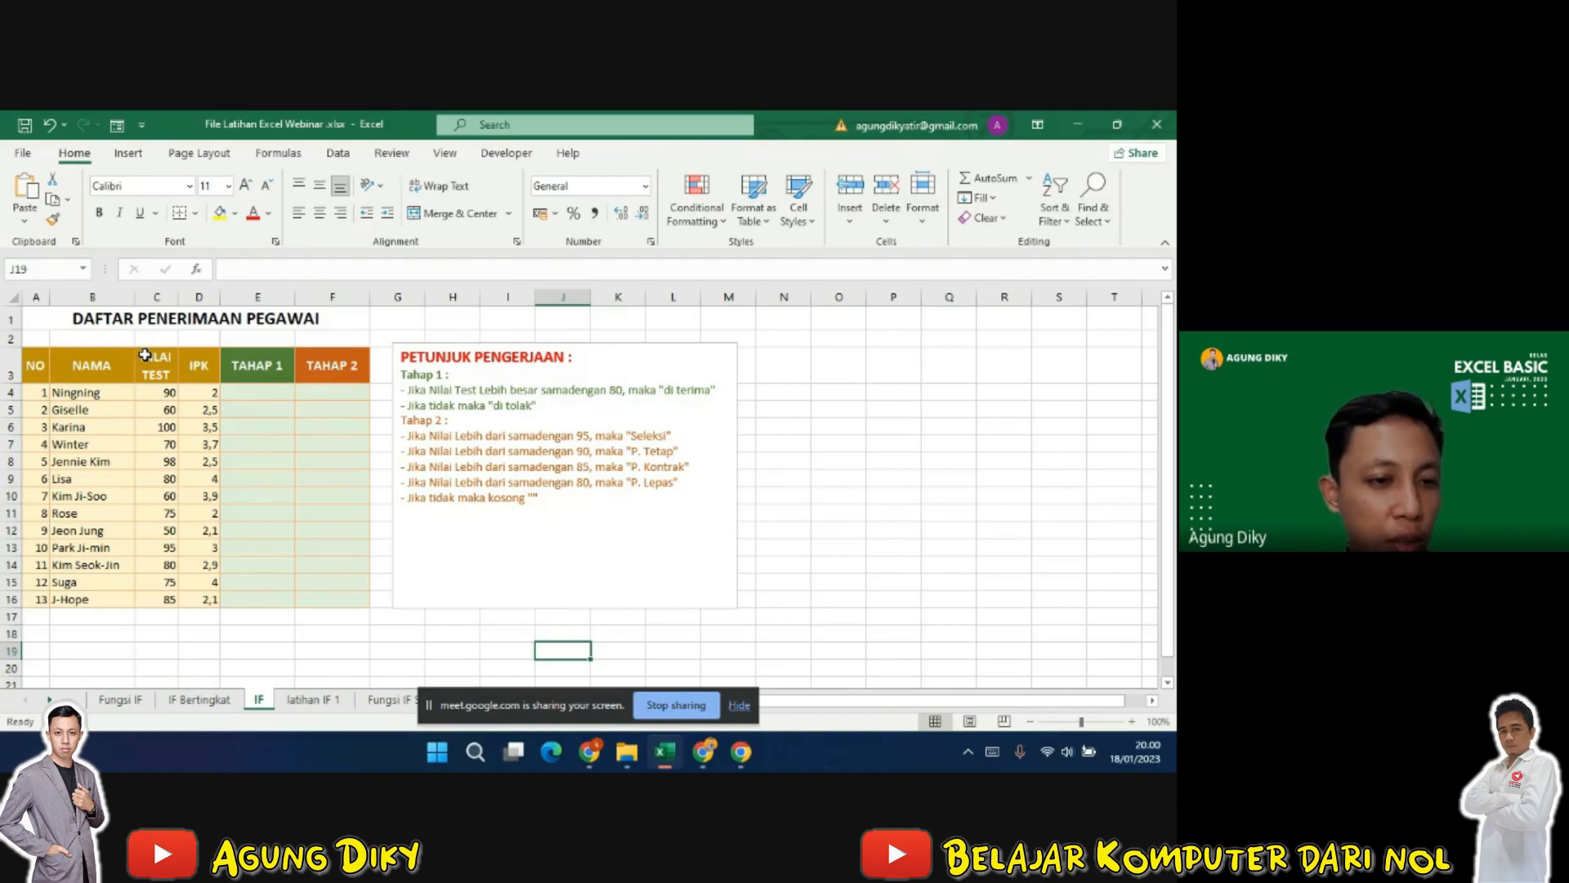
pyautogui.scroll(1, 146, 357)
pyautogui.scroll(1, 164, 359)
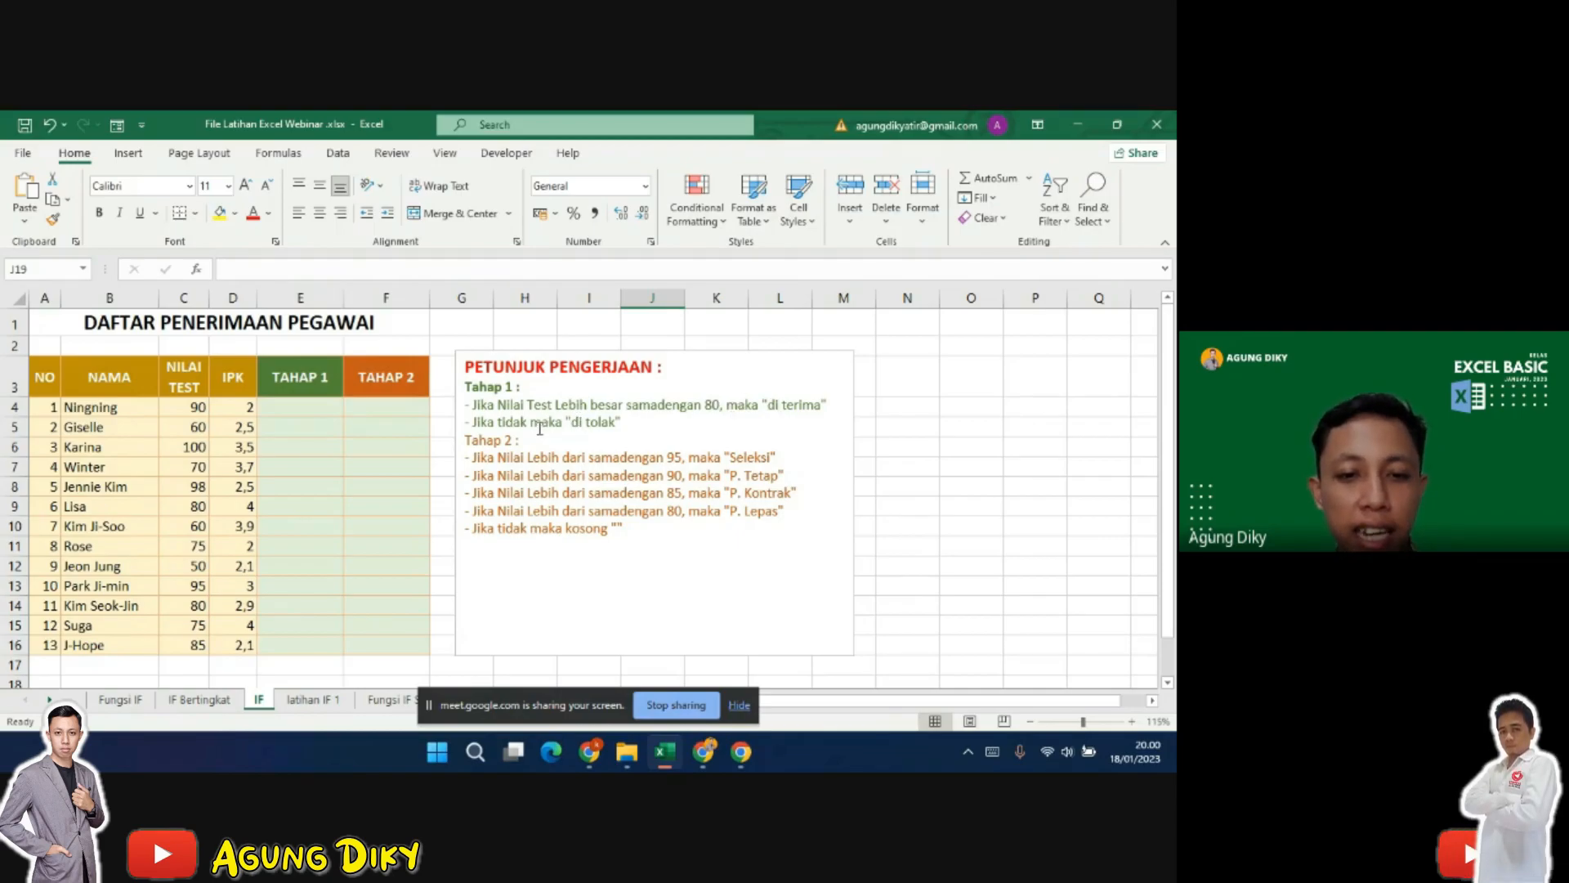
# Examine the Tahap 1 and Tahap 2 rules in the PETUNJUK PENGERJAAN box and select the first Tahap 1 cell, E4
pyautogui.moveTo(657, 424); pyautogui.dragTo(463, 402)
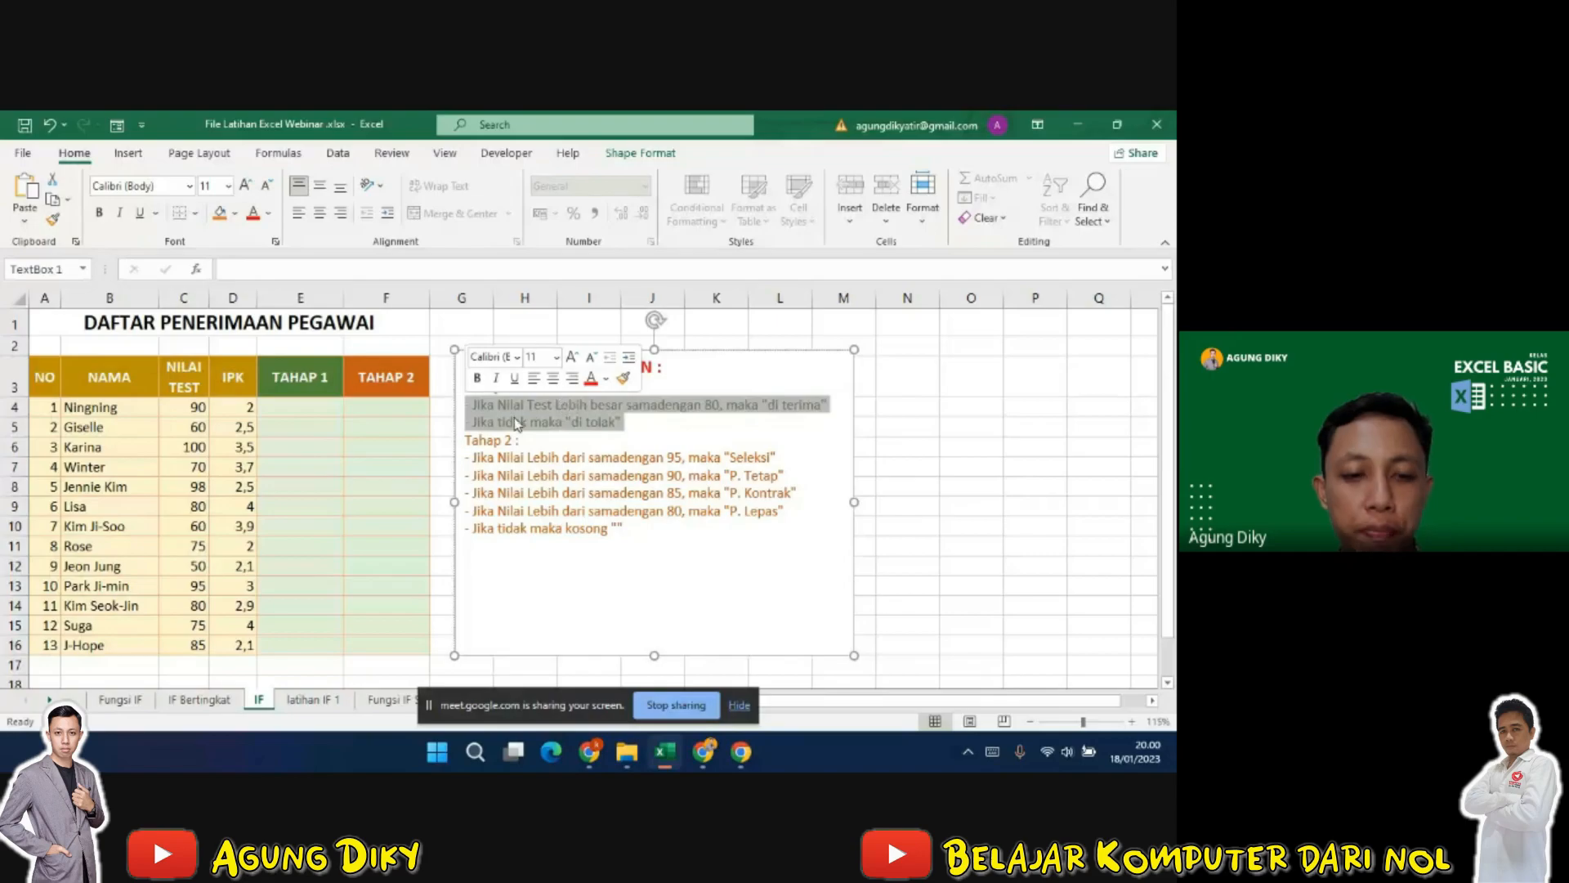
pyautogui.moveTo(471, 455); pyautogui.dragTo(623, 531)
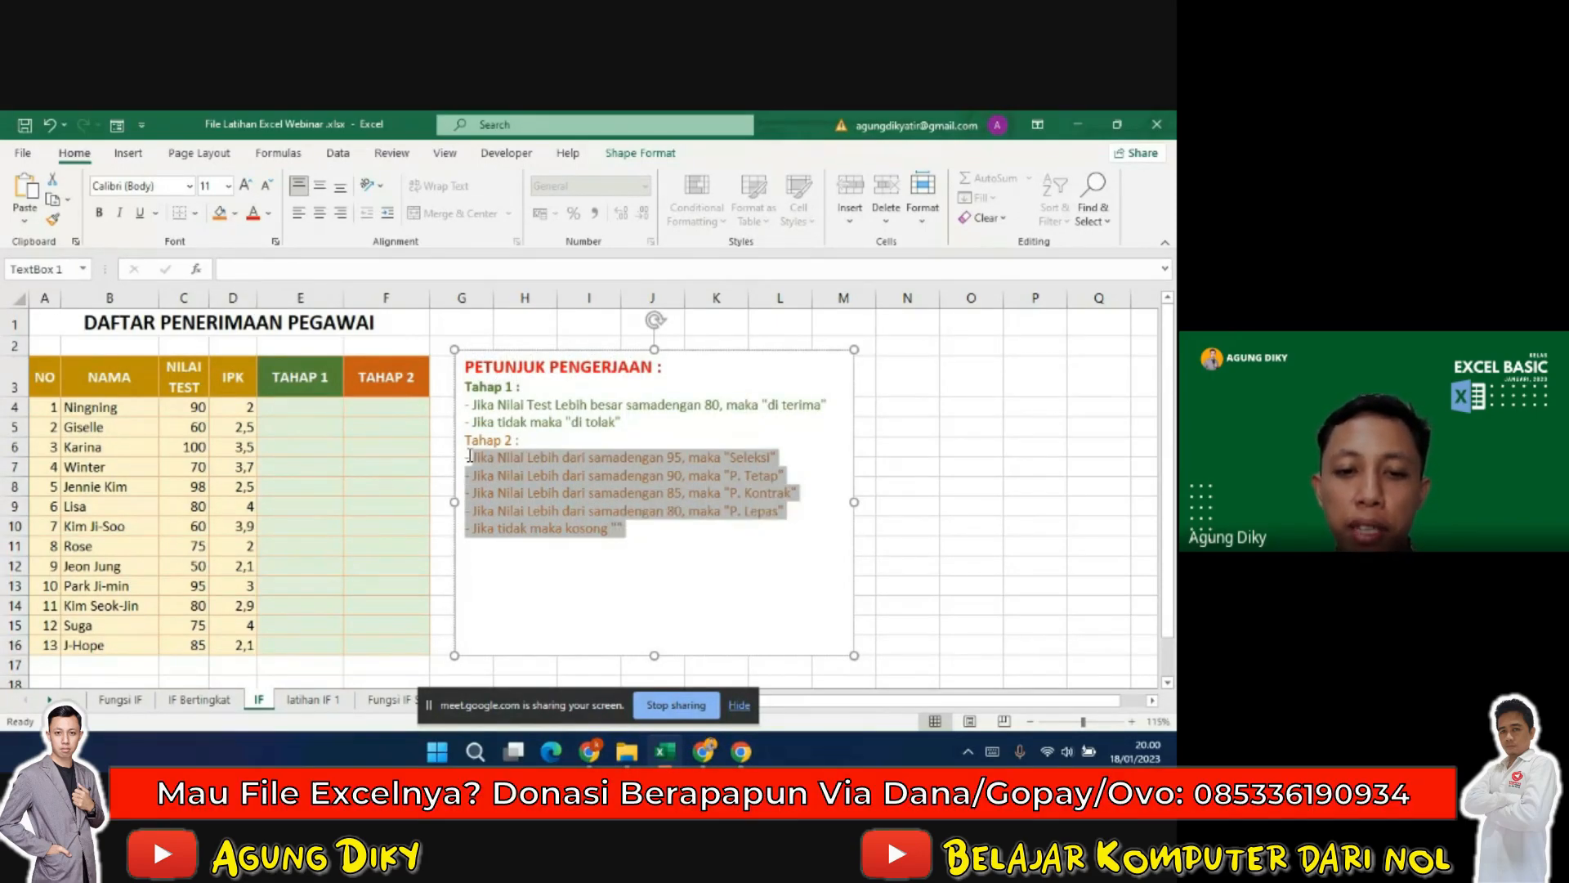
pyautogui.moveTo(470, 456); pyautogui.dragTo(621, 531)
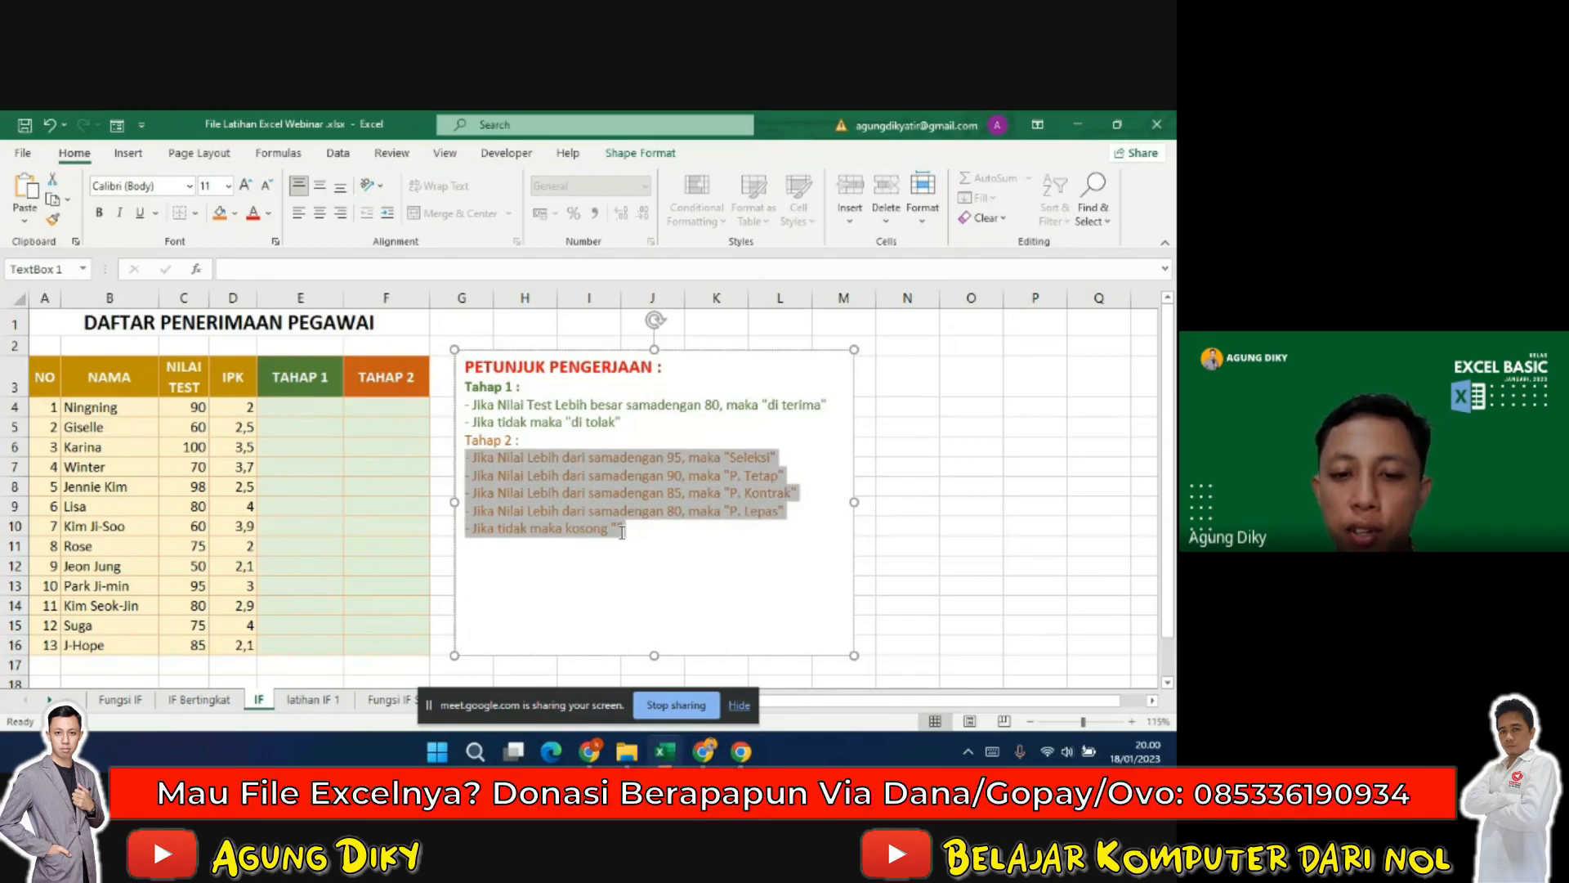
pyautogui.click(308, 412)
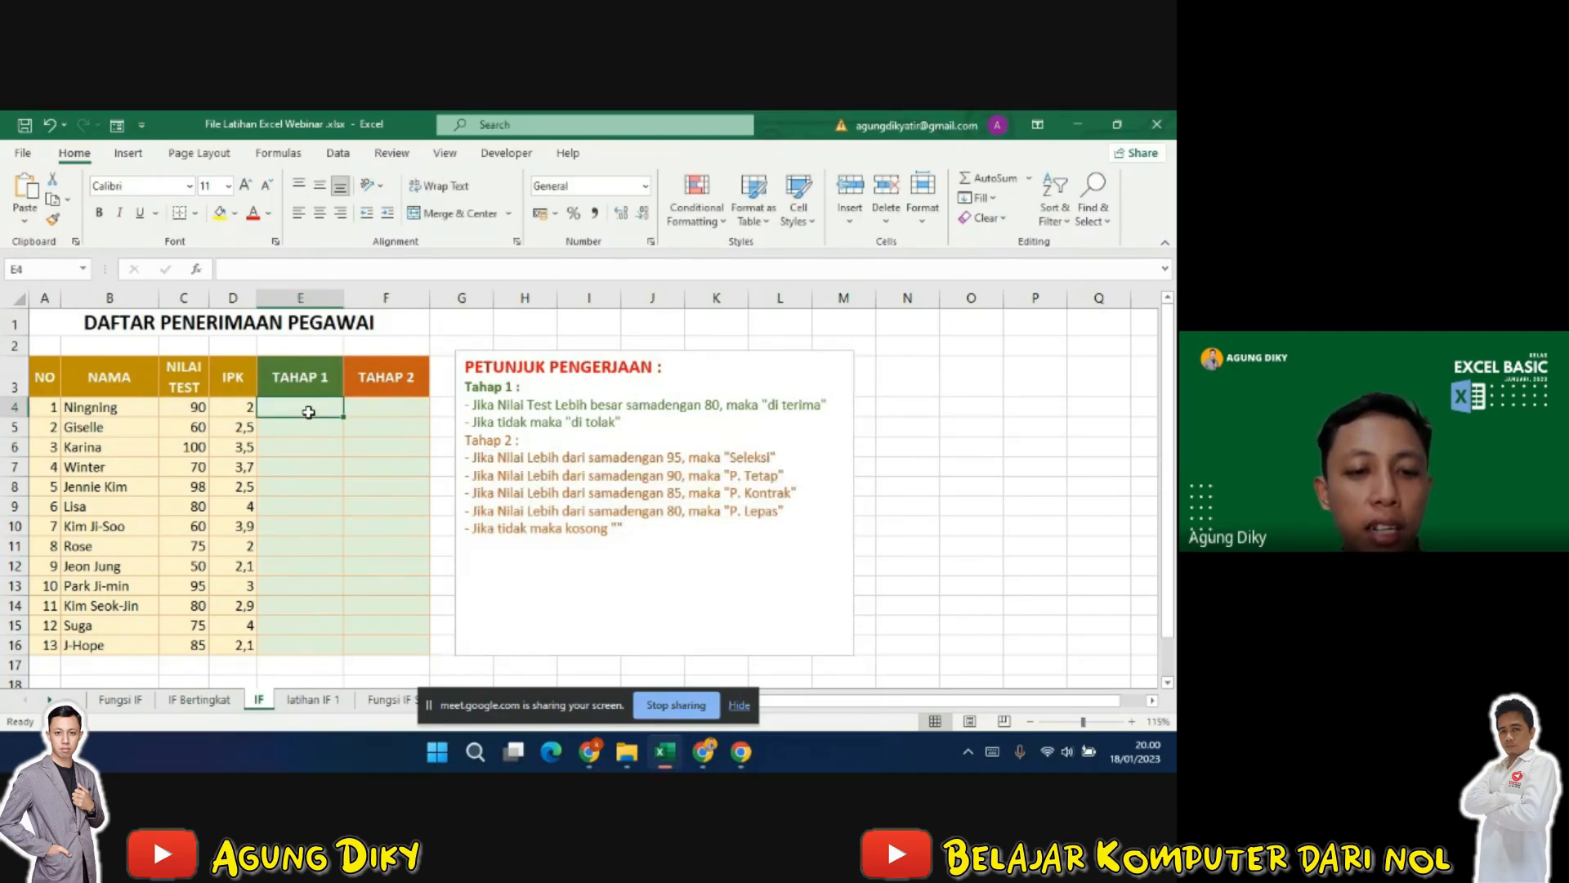